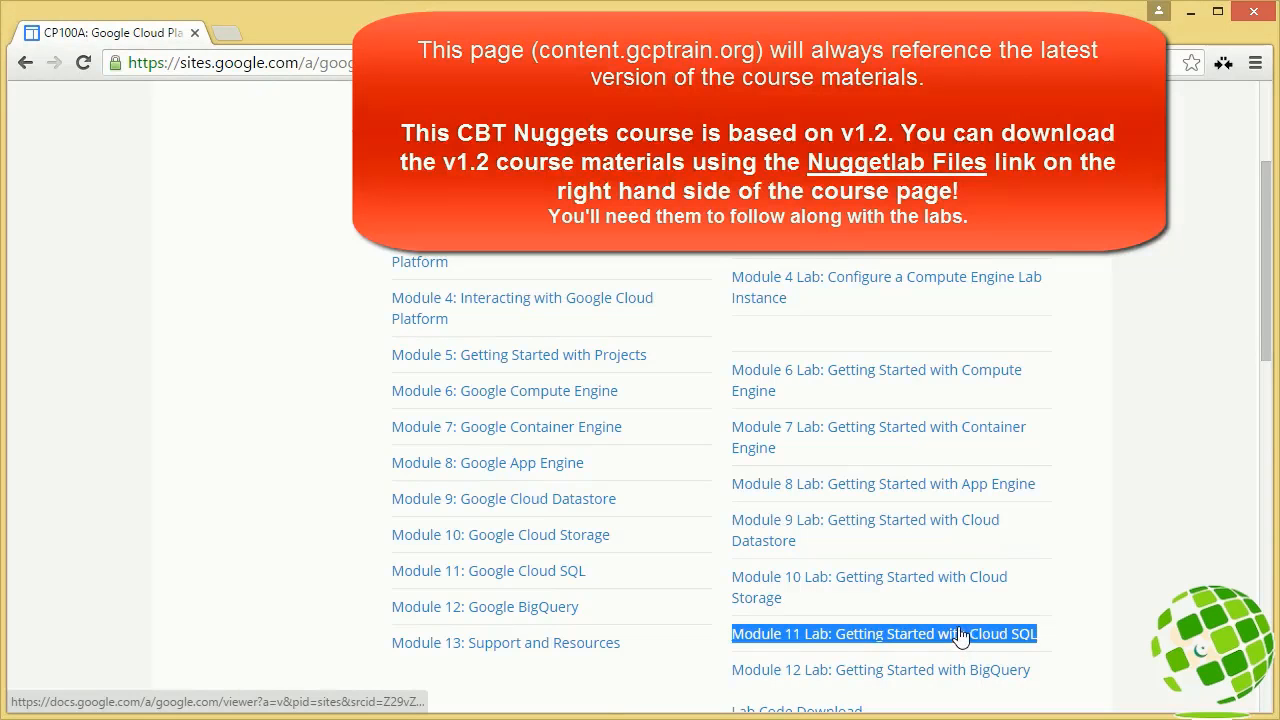
# Look through the course page's list of modules, labs and the lab code download.
pyautogui.click(1100, 655)
pyautogui.scroll(-2, 1100, 650)
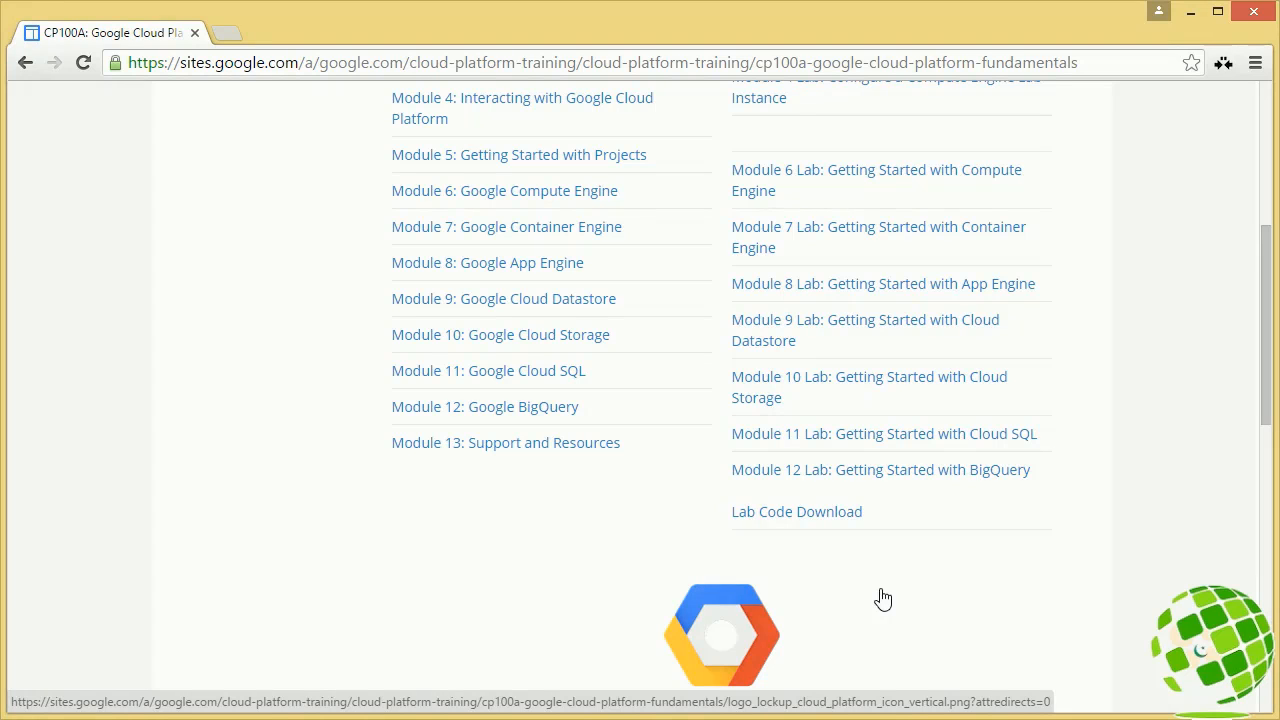
pyautogui.scroll(4, 1264, 392)
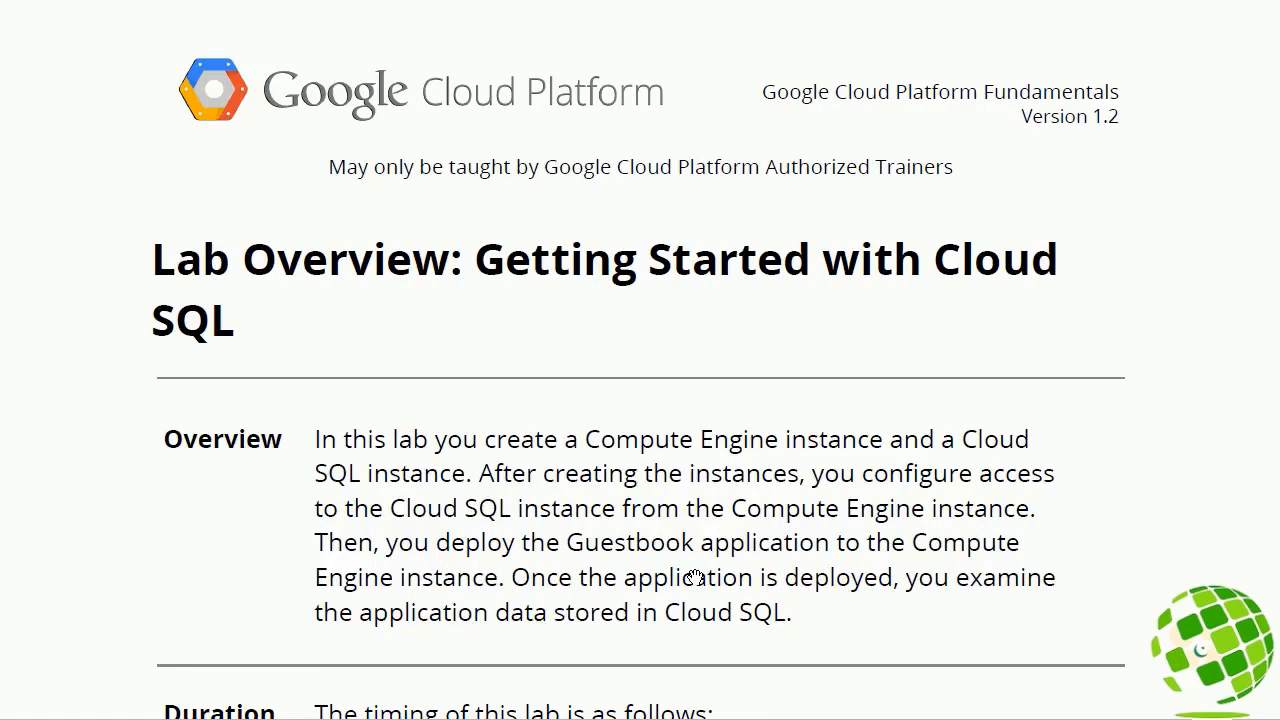
# Read the Cloud SQL lab guide's overview and its sections on creating the compute instance and the Cloud SQL instance.
pyautogui.scroll(-6, 696, 576)
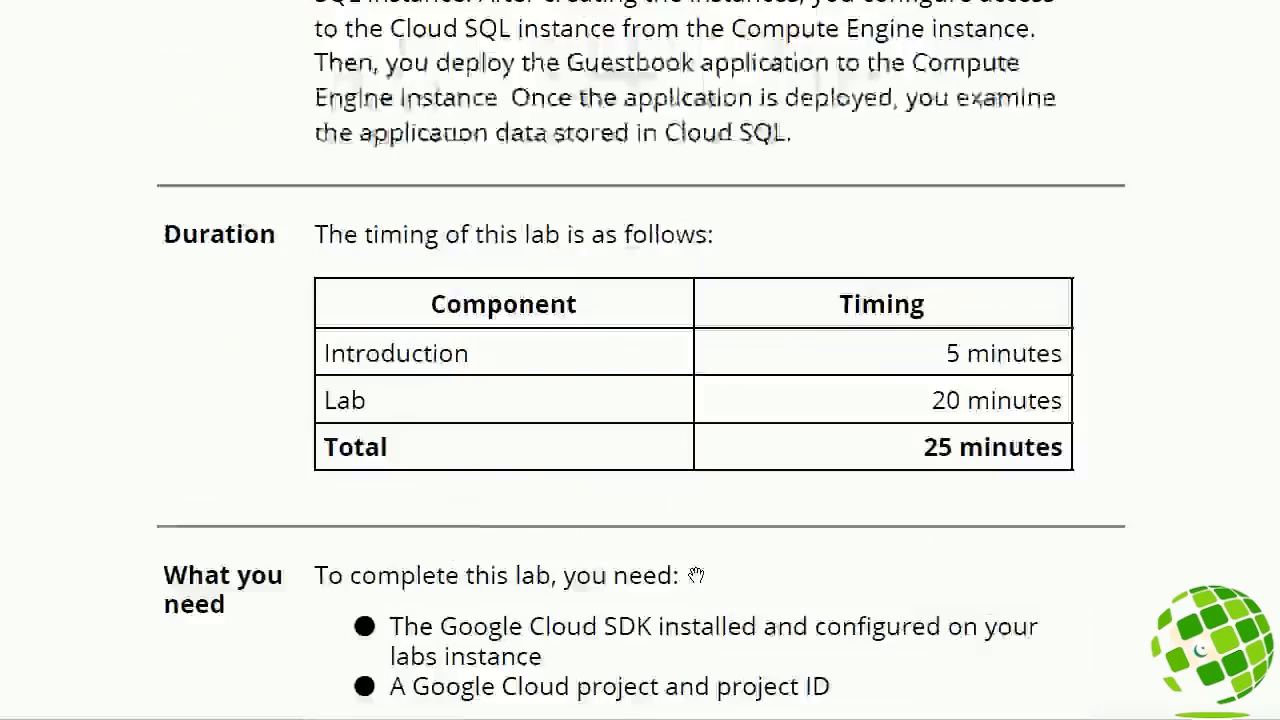
pyautogui.scroll(-5, 696, 576)
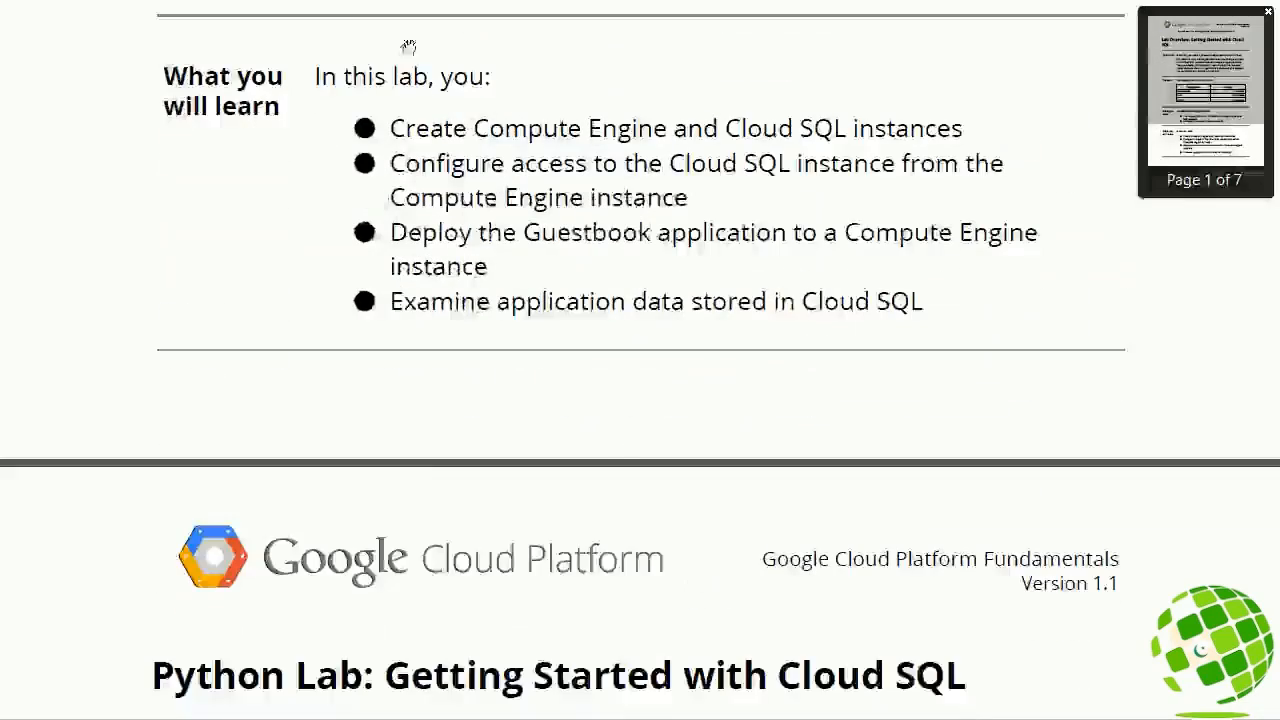
pyautogui.scroll(-7, 527, 367)
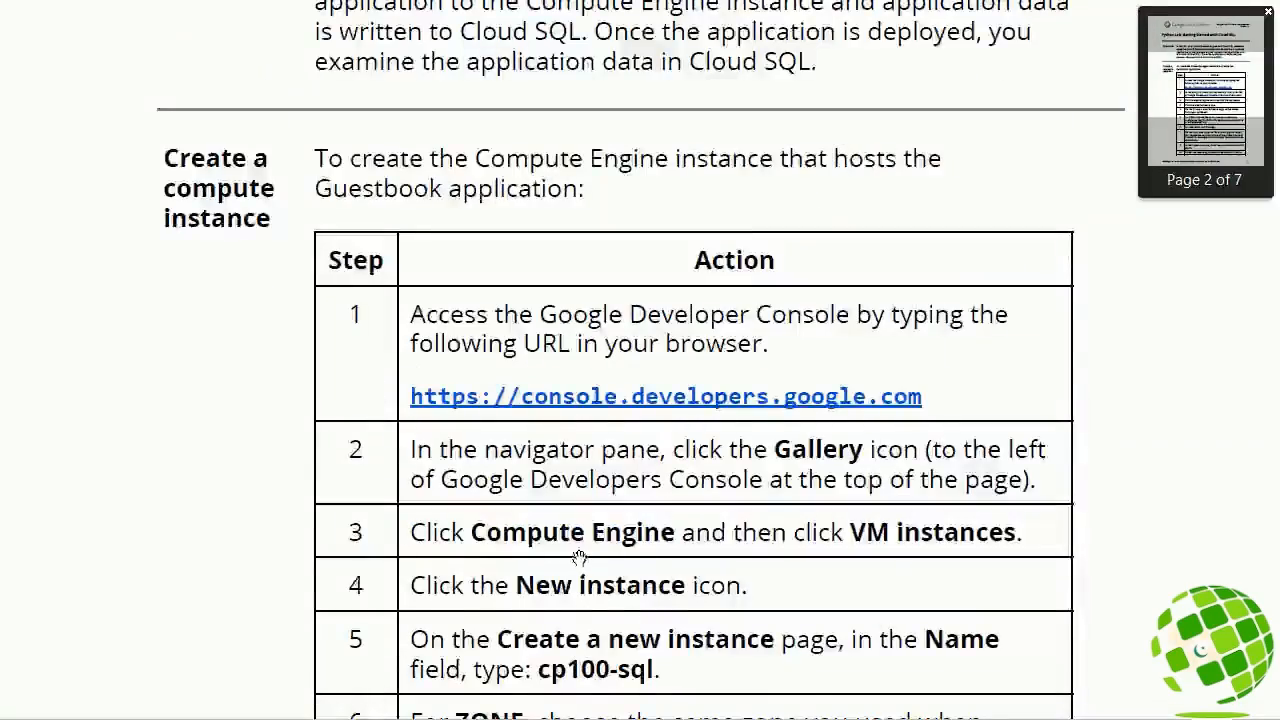
pyautogui.scroll(-3, 585, 560)
pyautogui.scroll(-20, 578, 558)
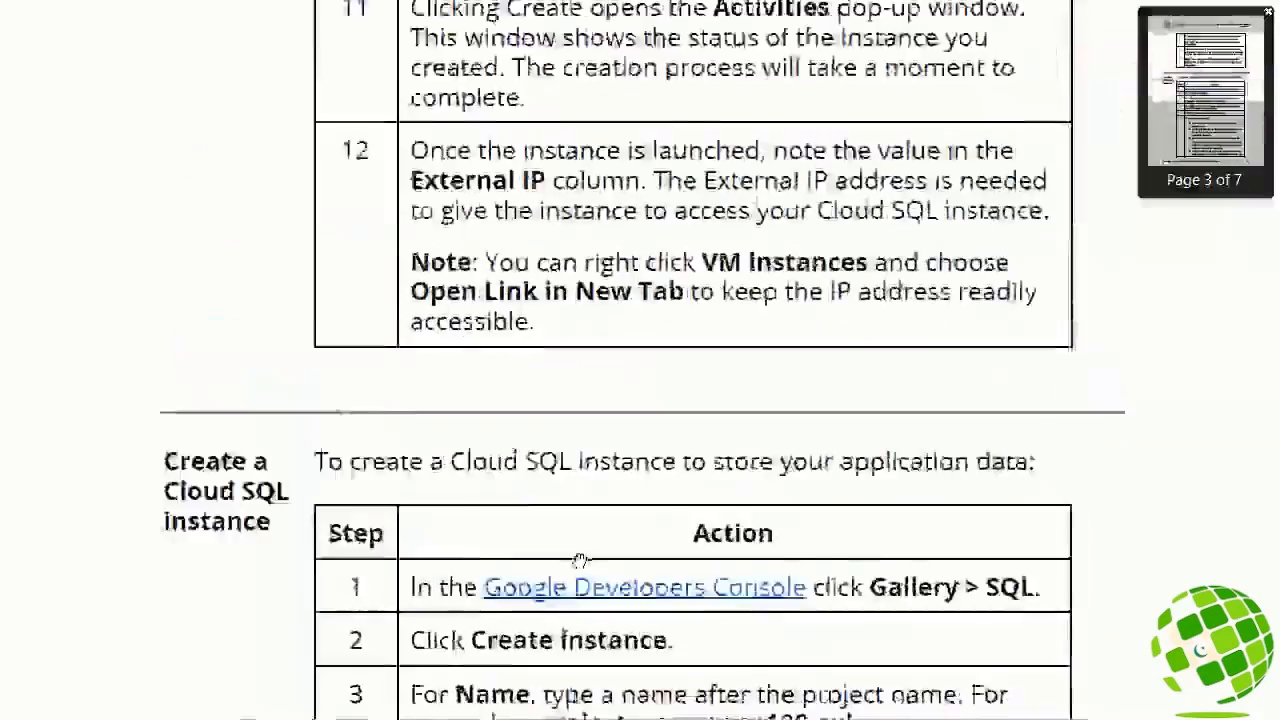
pyautogui.scroll(-4, 700, 510)
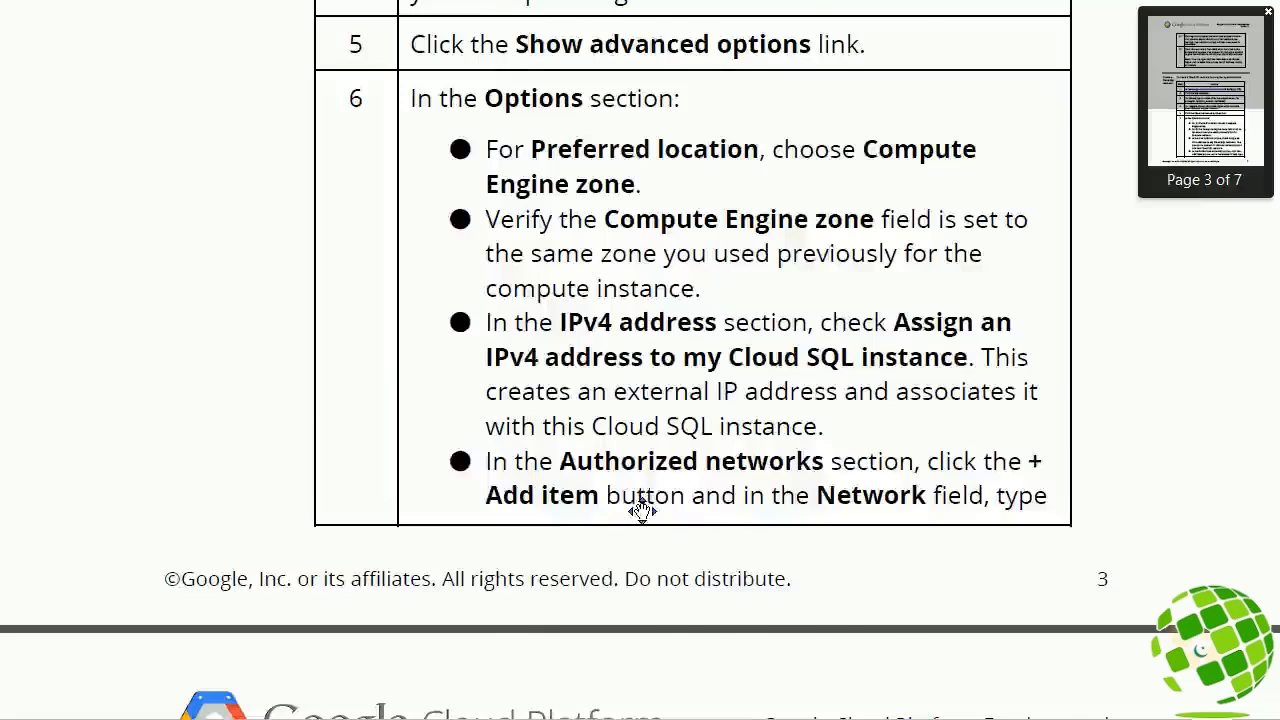
pyautogui.scroll(-5, 643, 509)
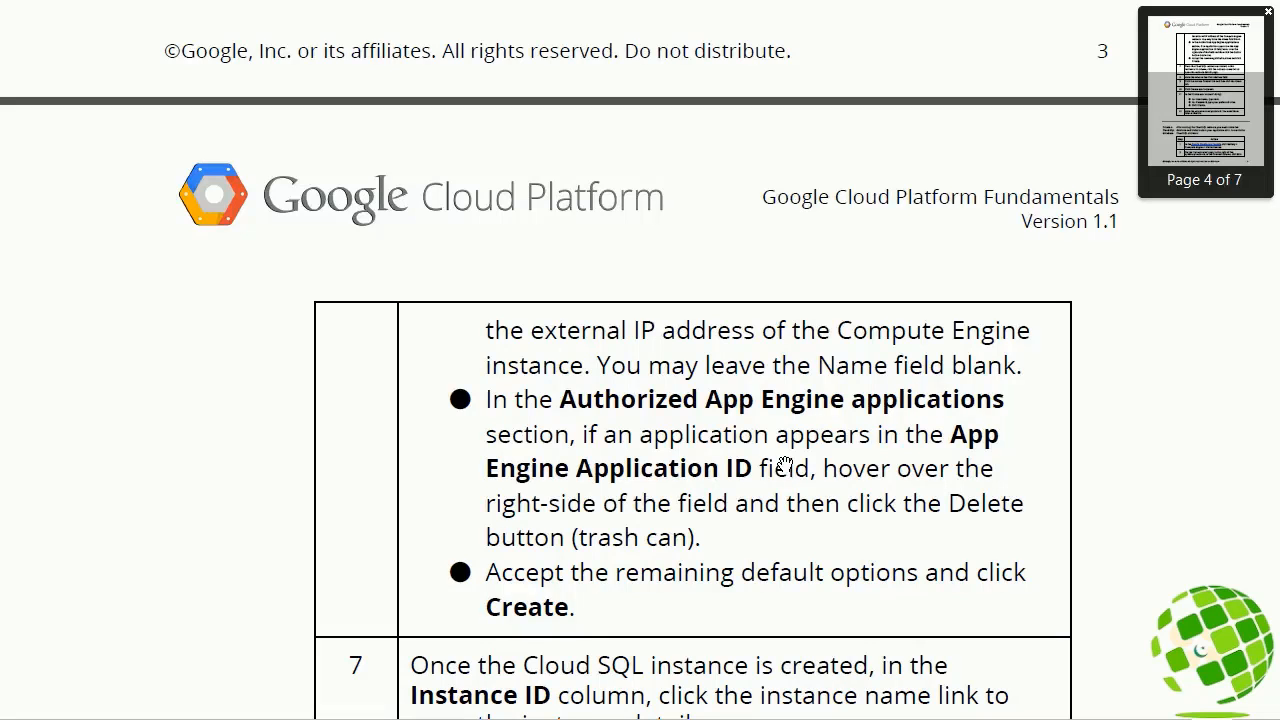
pyautogui.scroll(-7, 785, 463)
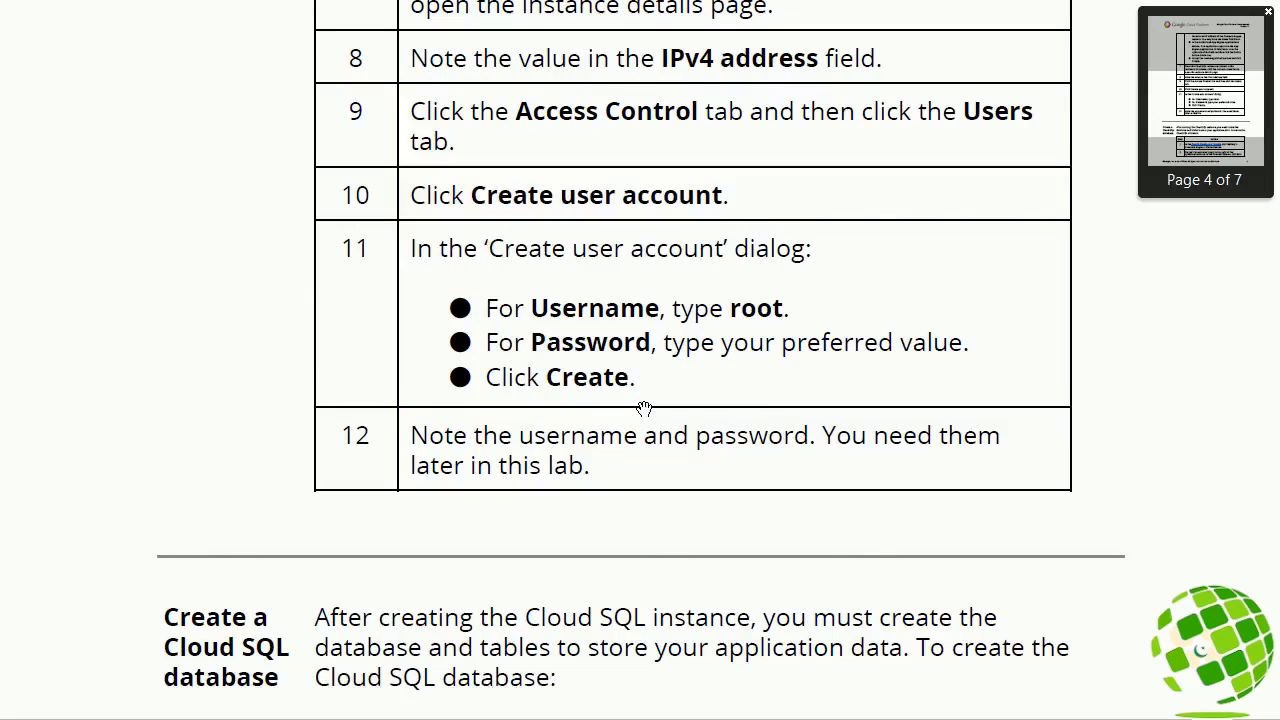
# Read the lab guide's sections on creating the Cloud SQL database and deploying the Guestbook app.
pyautogui.scroll(-10, 644, 409)
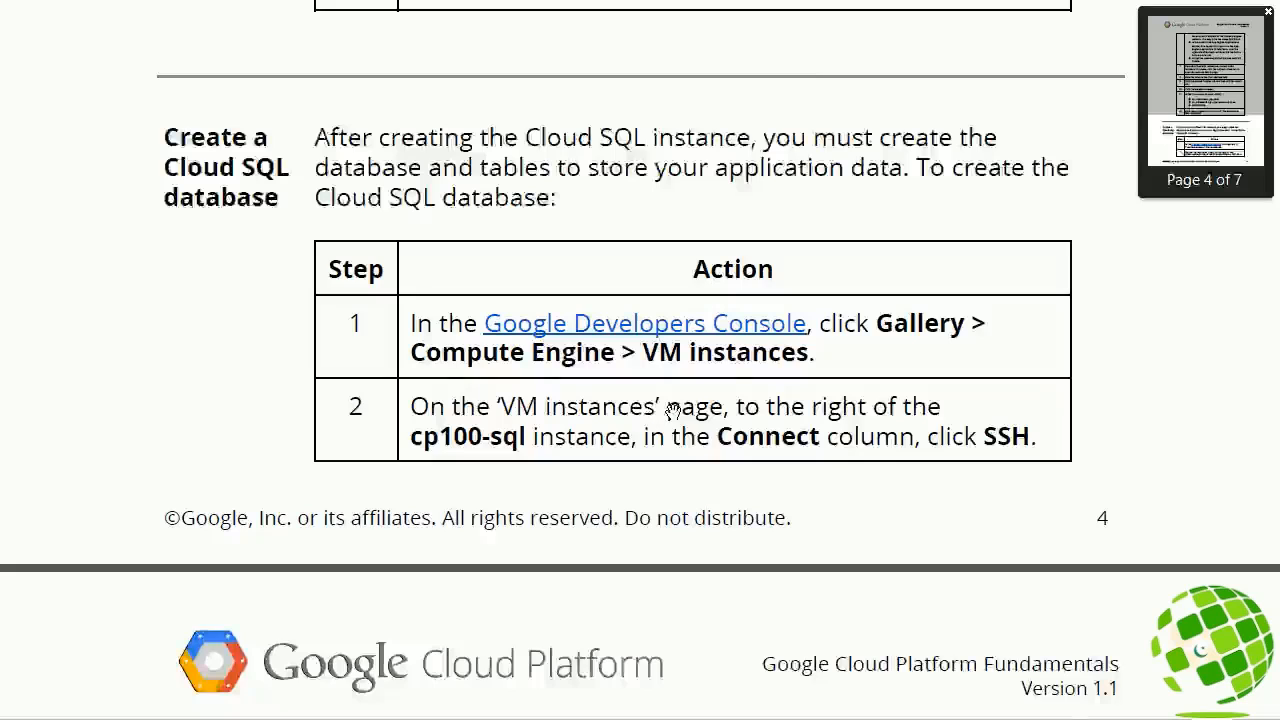
pyautogui.scroll(-7, 674, 410)
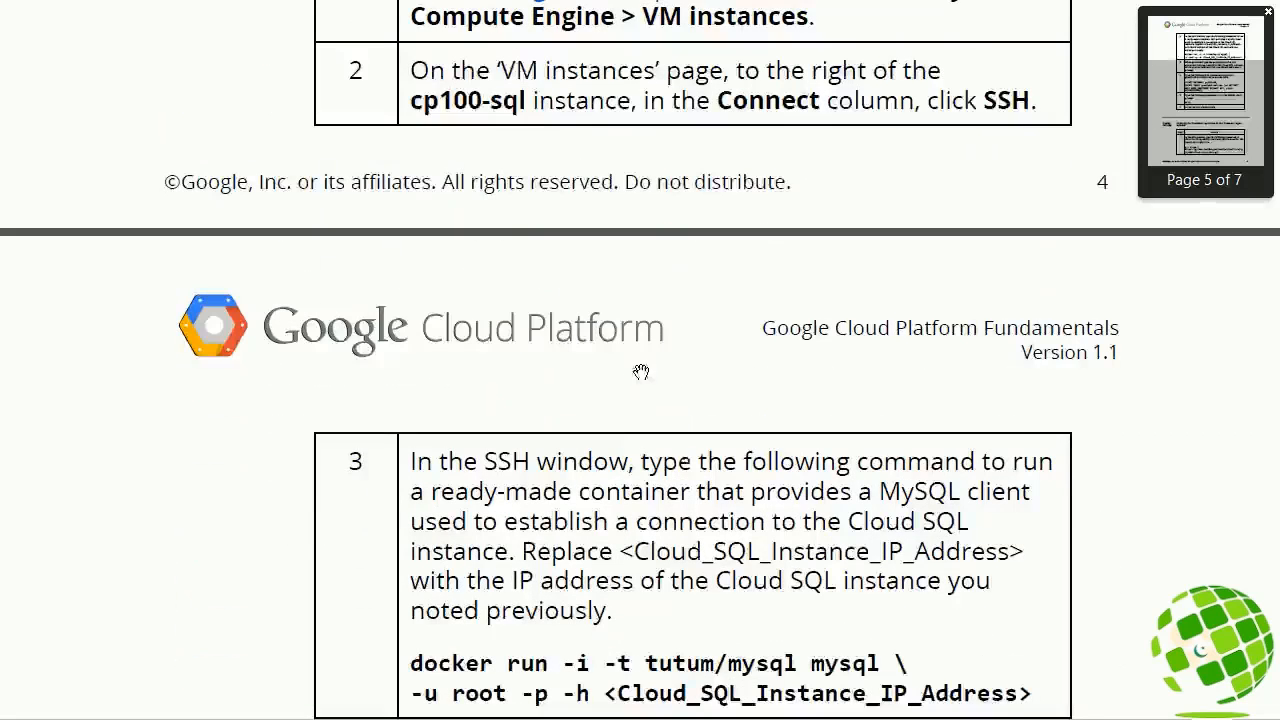
pyautogui.scroll(3, 641, 372)
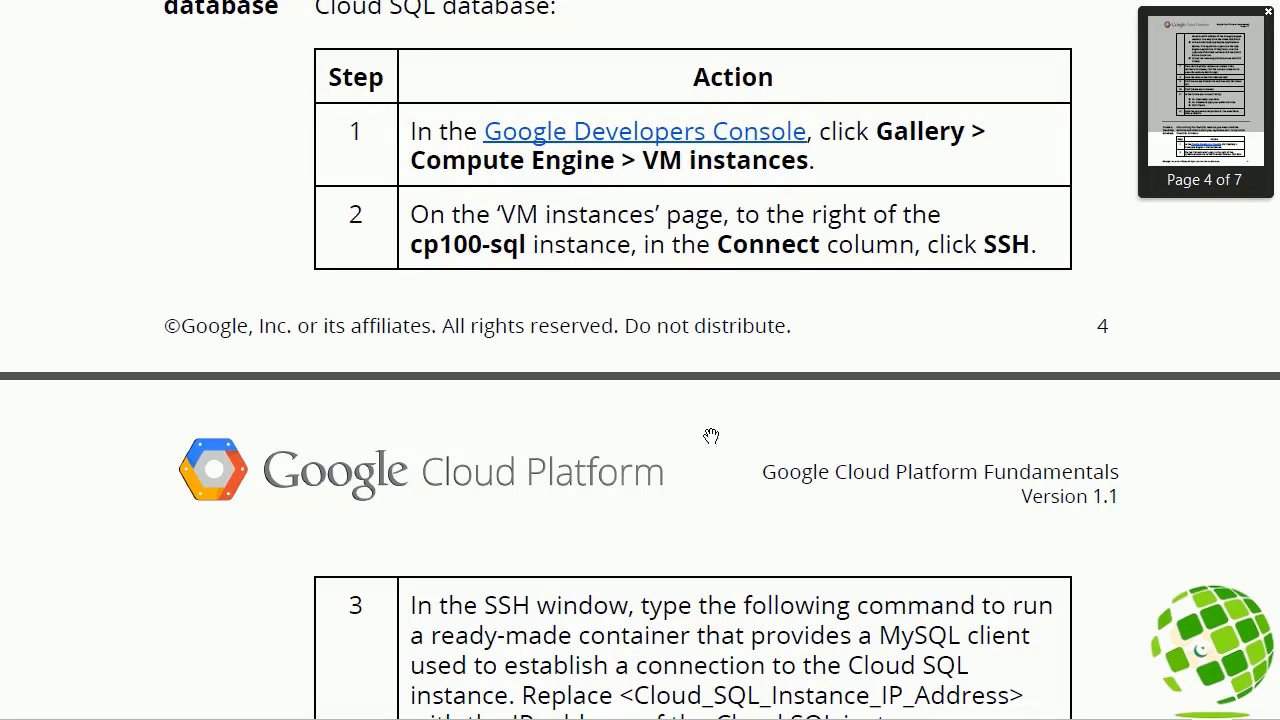
pyautogui.scroll(-10, 692, 463)
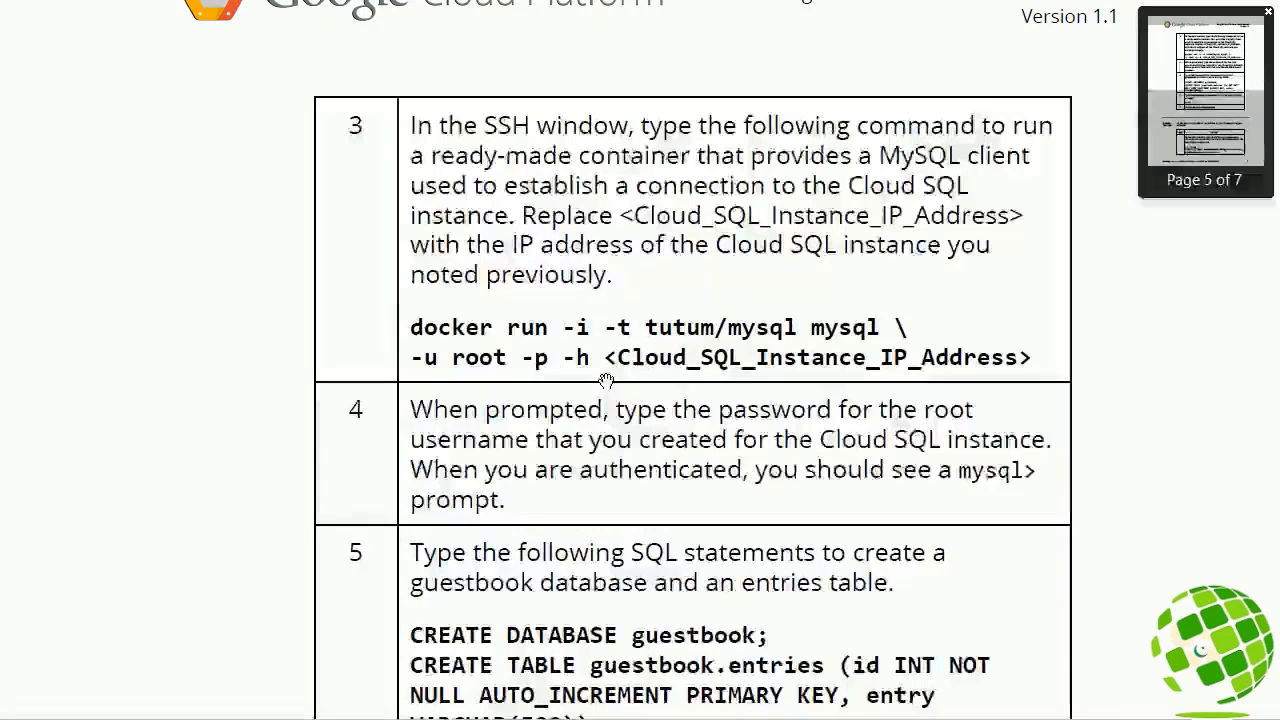
pyautogui.scroll(-7, 606, 380)
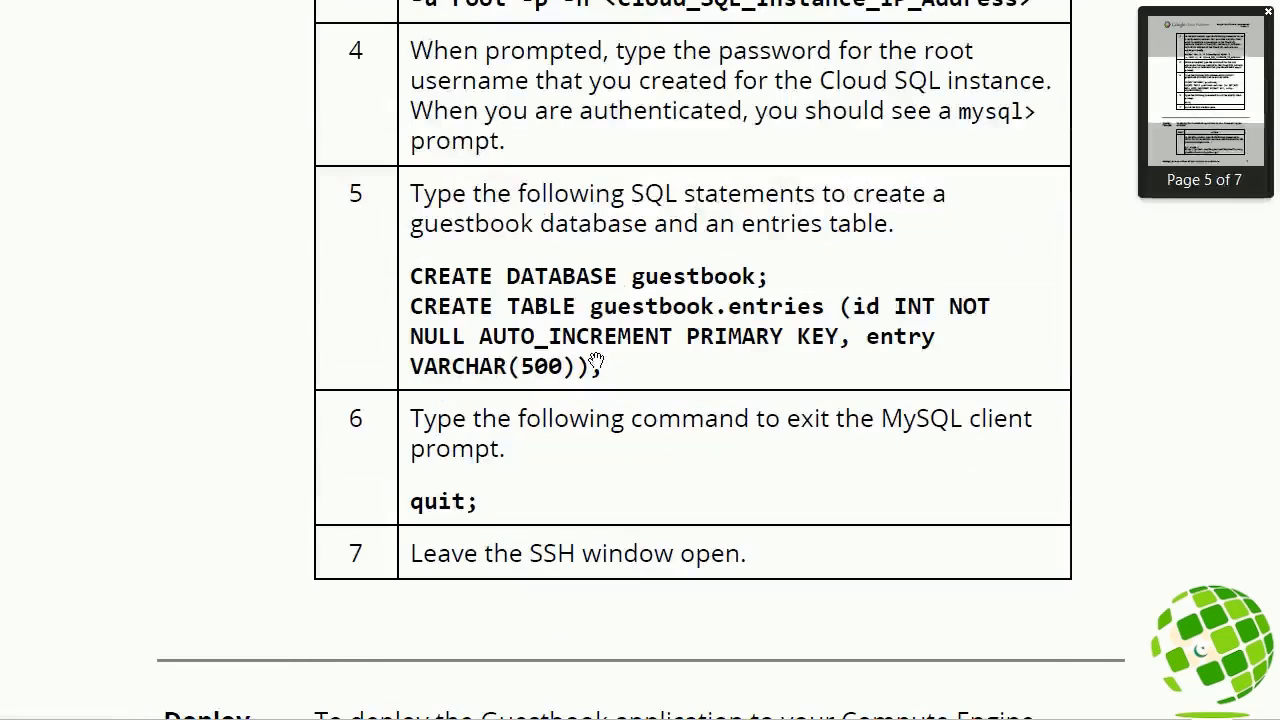
pyautogui.scroll(-11, 720, 300)
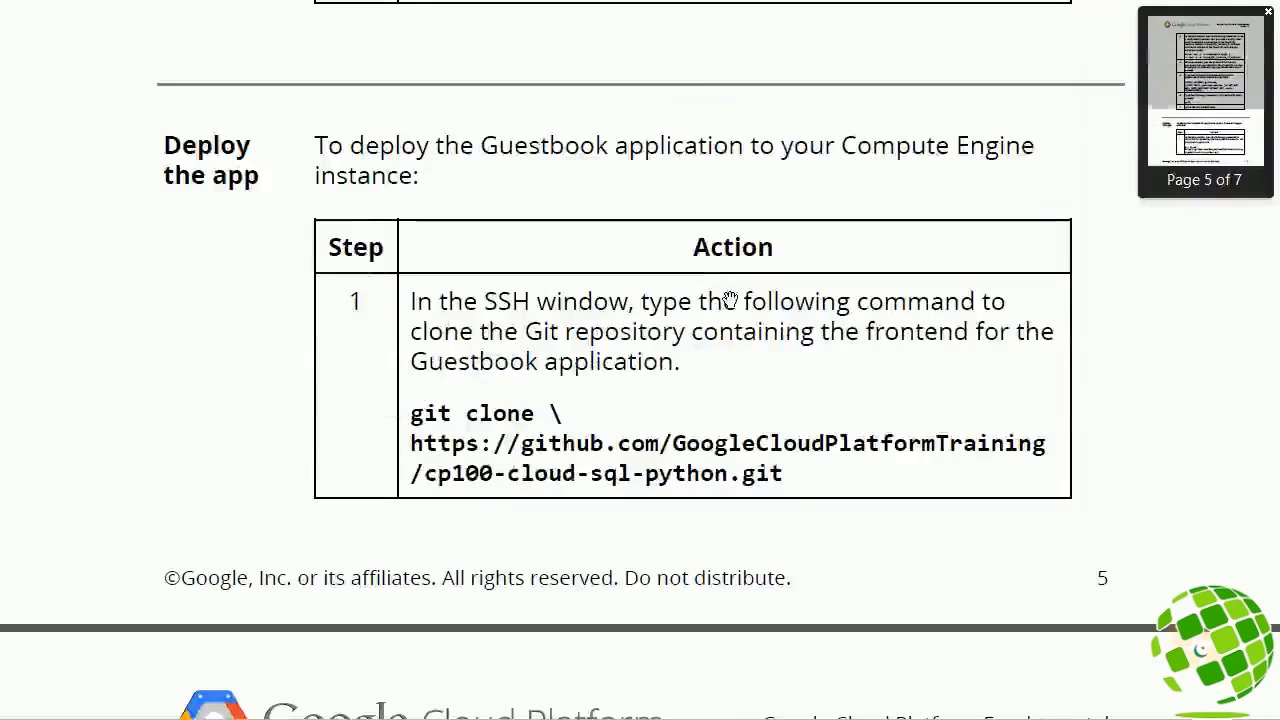
pyautogui.scroll(-3, 663, 440)
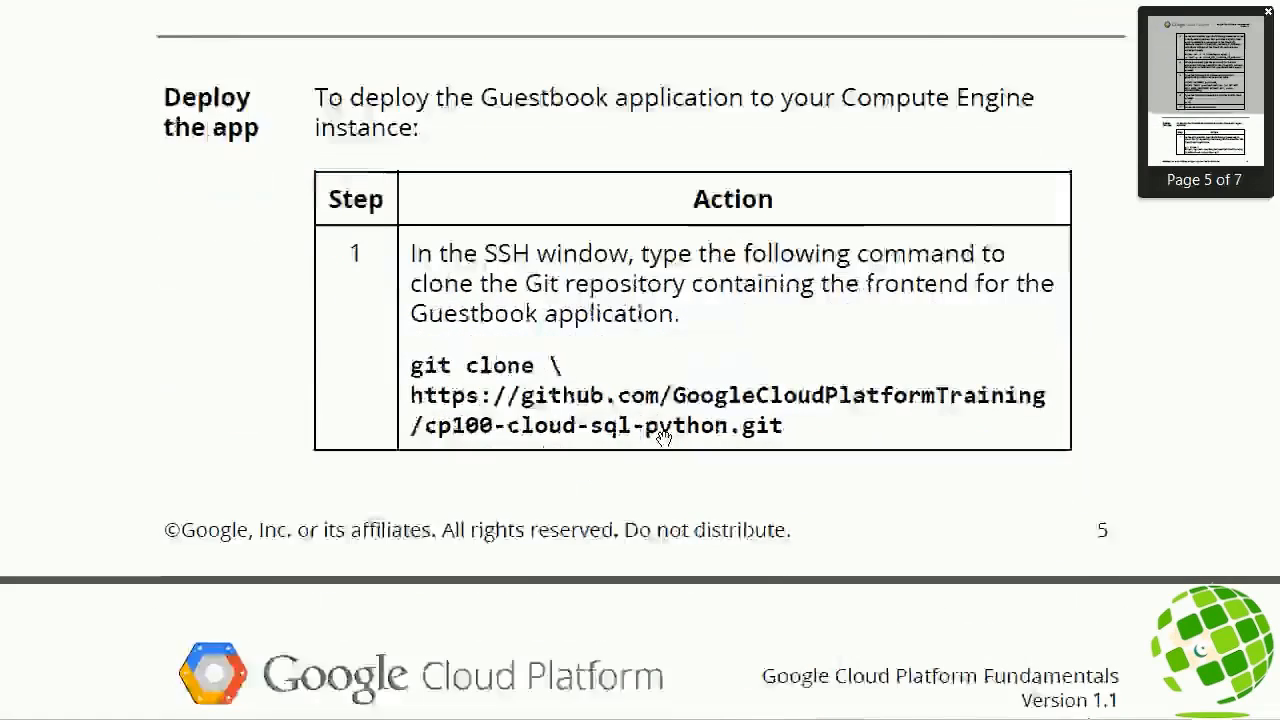
pyautogui.scroll(-8, 663, 440)
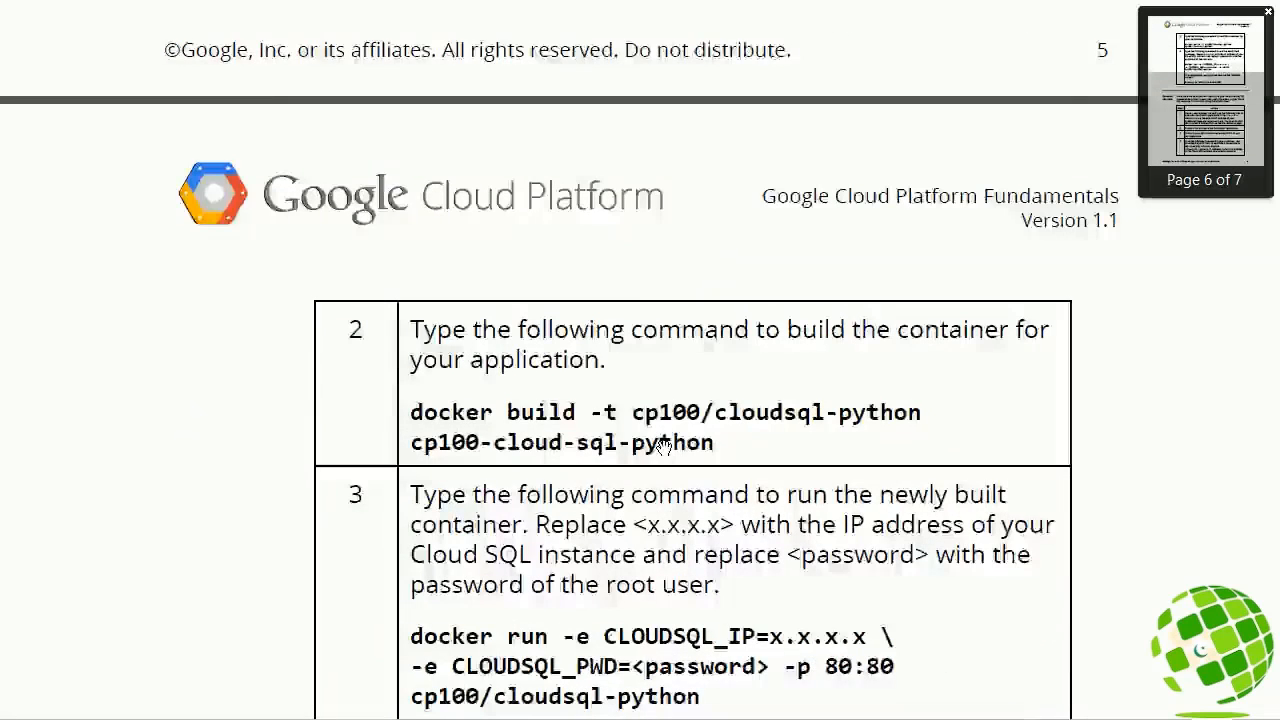
pyautogui.scroll(-8, 663, 445)
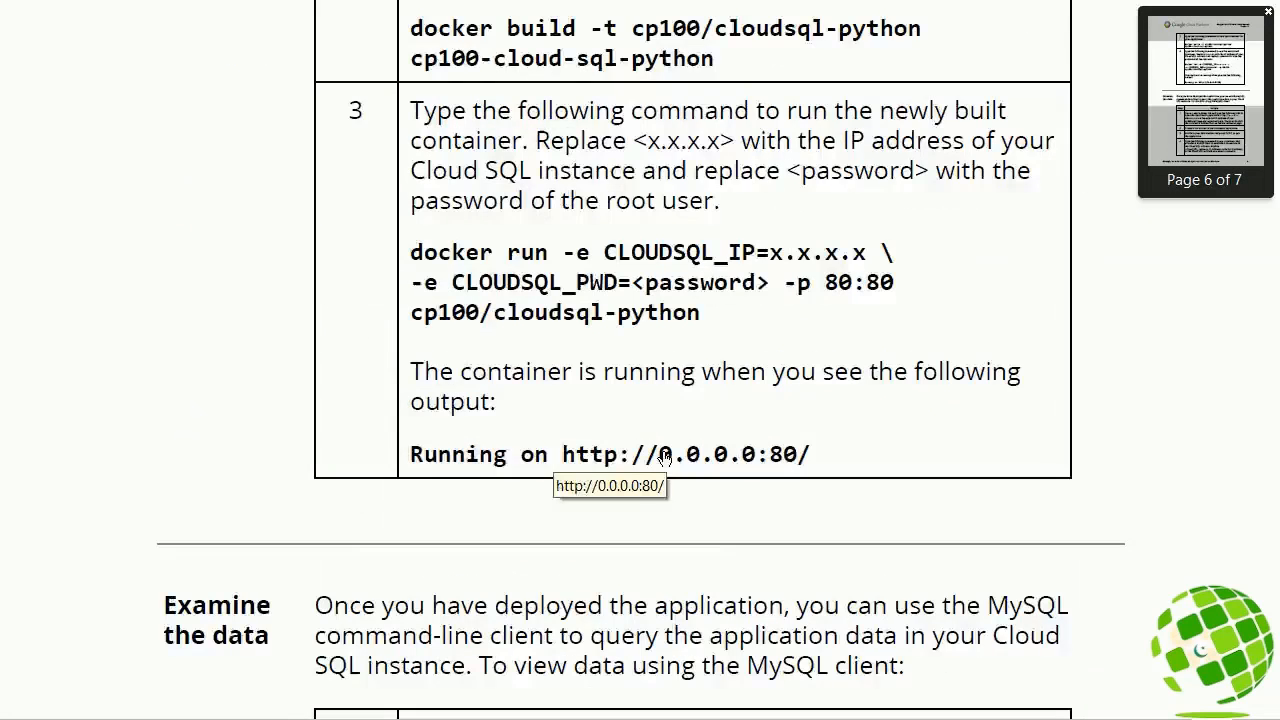
# Read the lab guide's sections on examining the application data and cleaning up the resources.
pyautogui.scroll(-7, 663, 455)
pyautogui.scroll(-7, 665, 450)
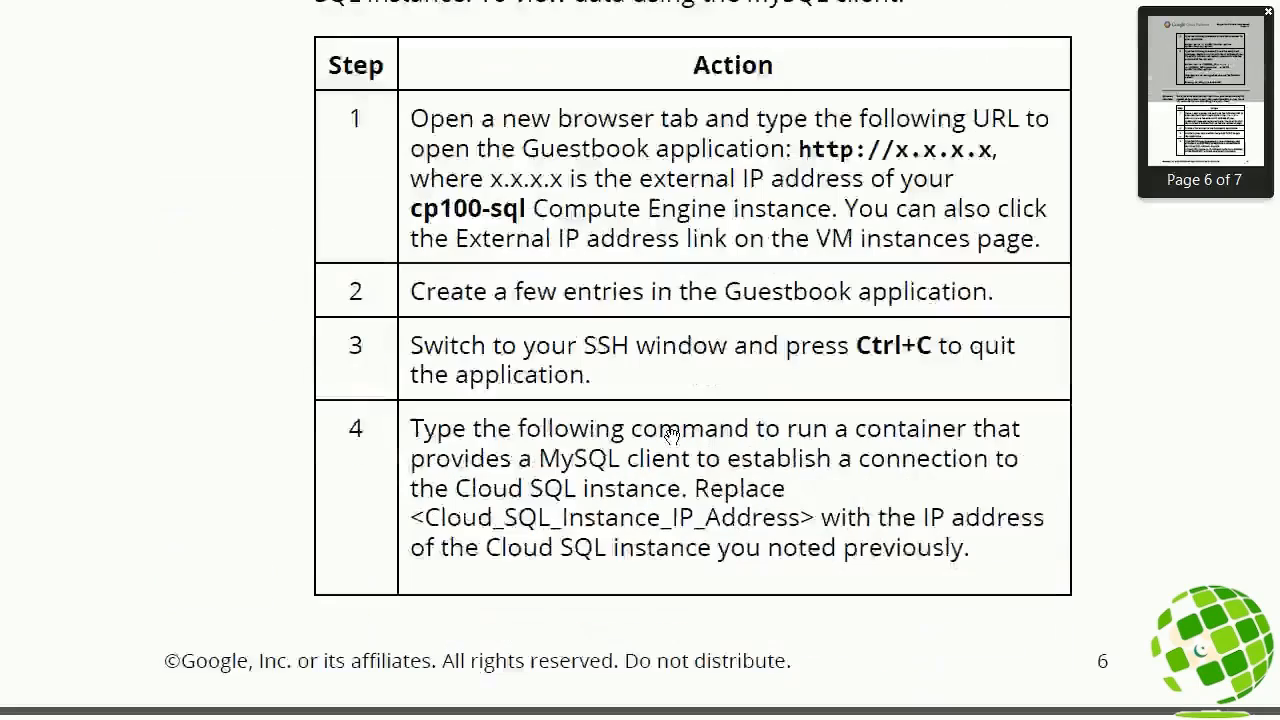
pyautogui.scroll(-8, 670, 435)
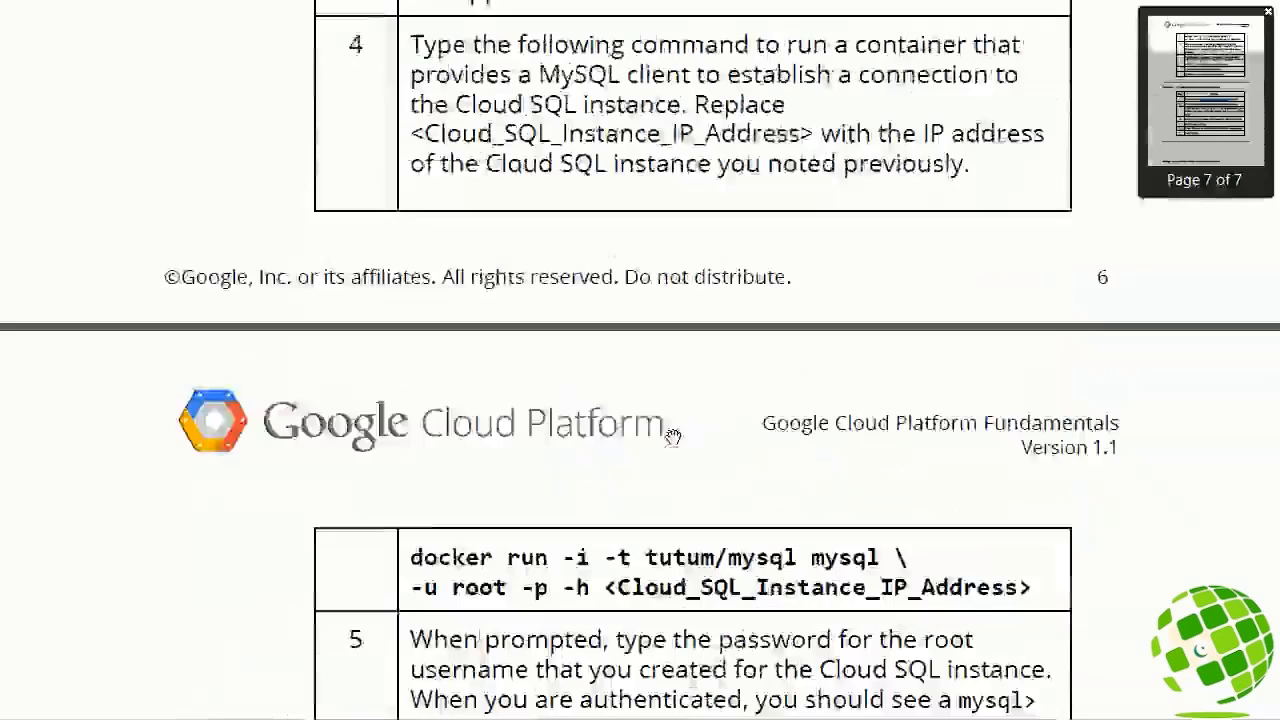
pyautogui.scroll(-13, 673, 437)
pyautogui.scroll(-6, 678, 438)
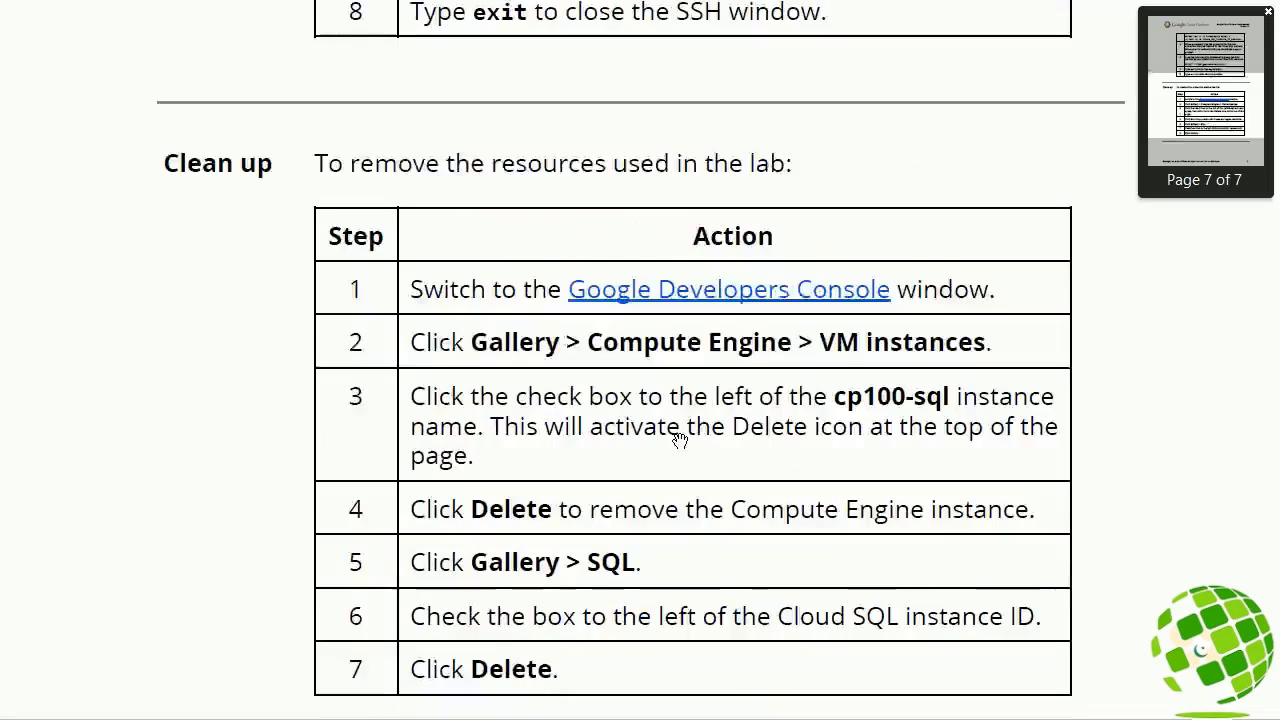
pyautogui.scroll(-2, 514, 205)
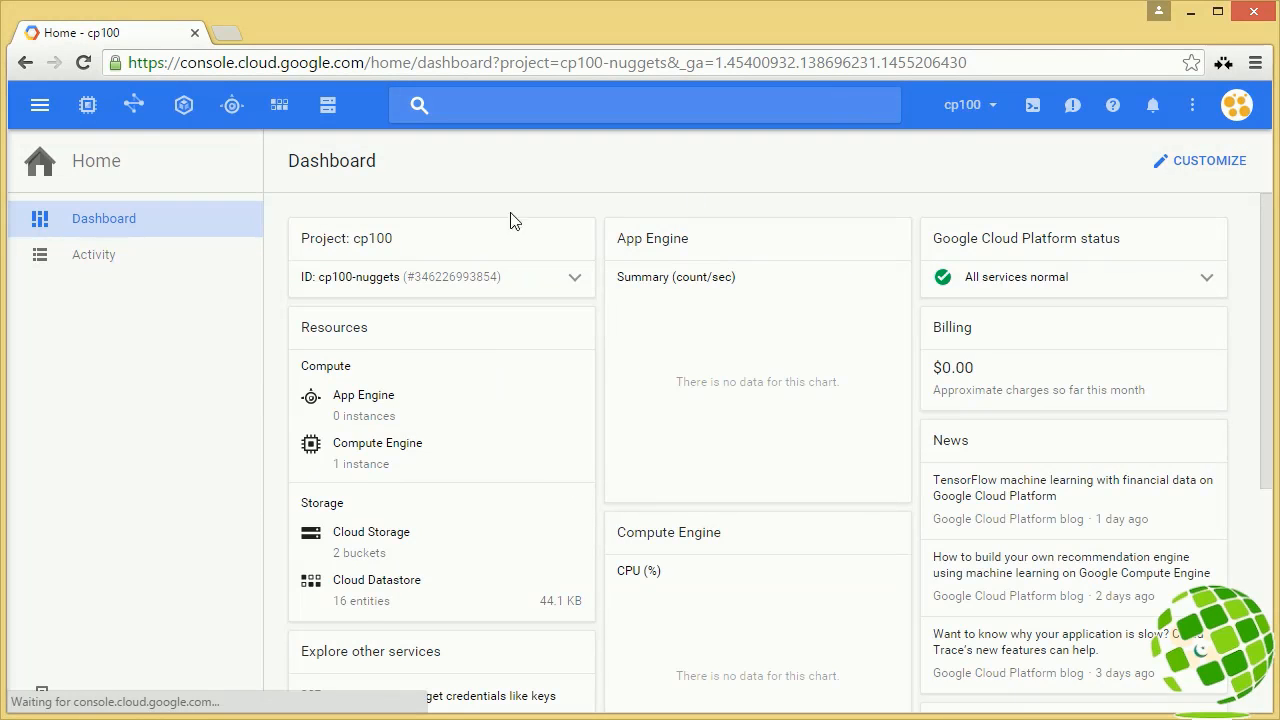
# Start a new Compute Engine VM instance named cp100-sql in zone us-east1-b.
pyautogui.click(89, 105)
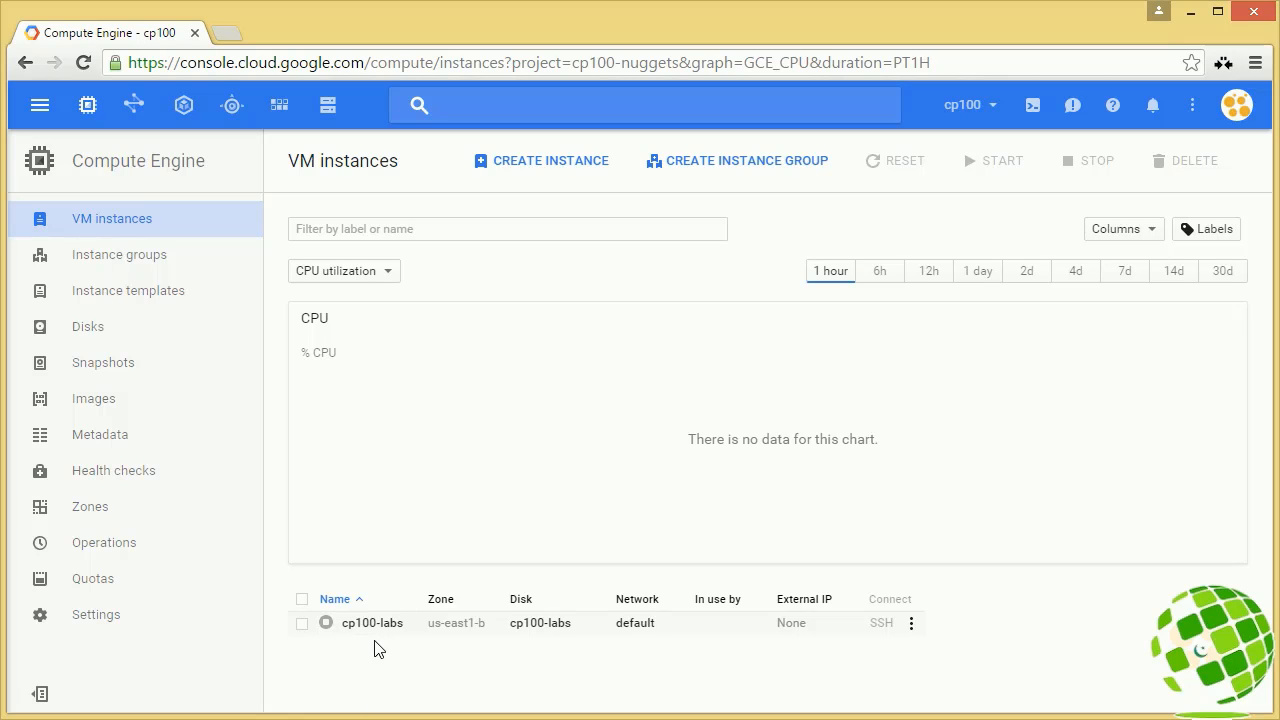
pyautogui.click(551, 166)
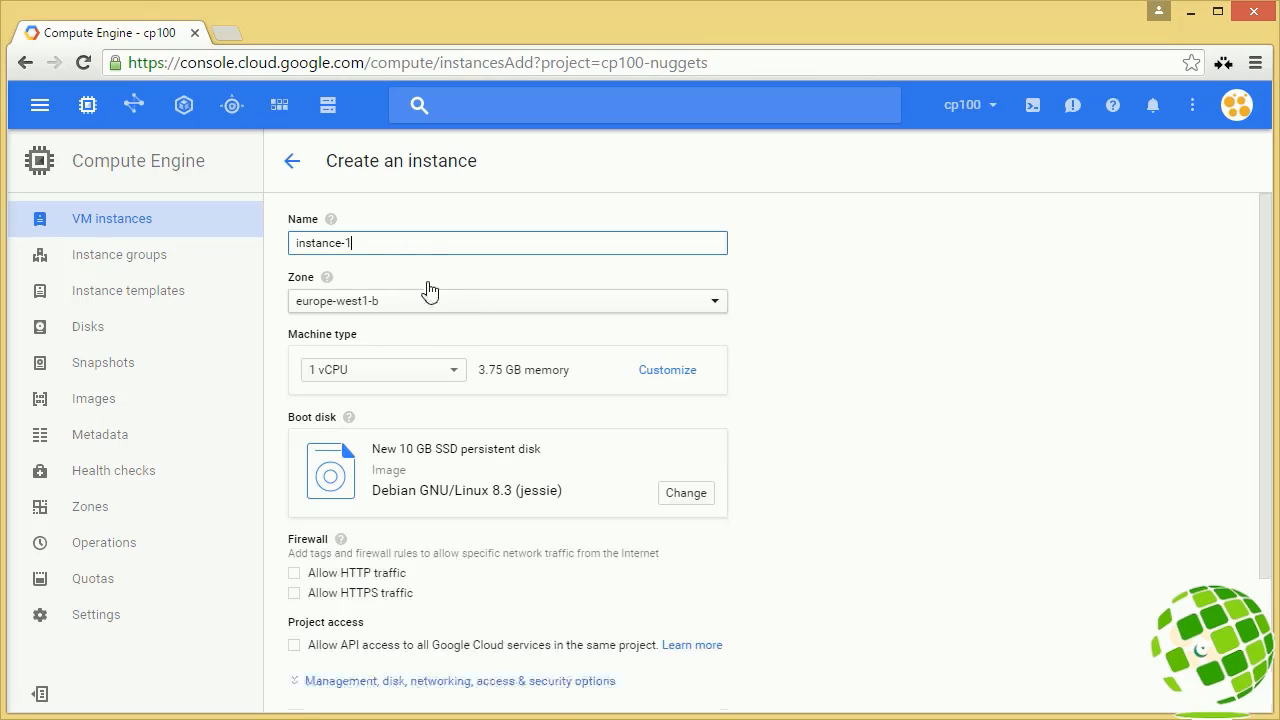
pyautogui.write('cp100-sql')
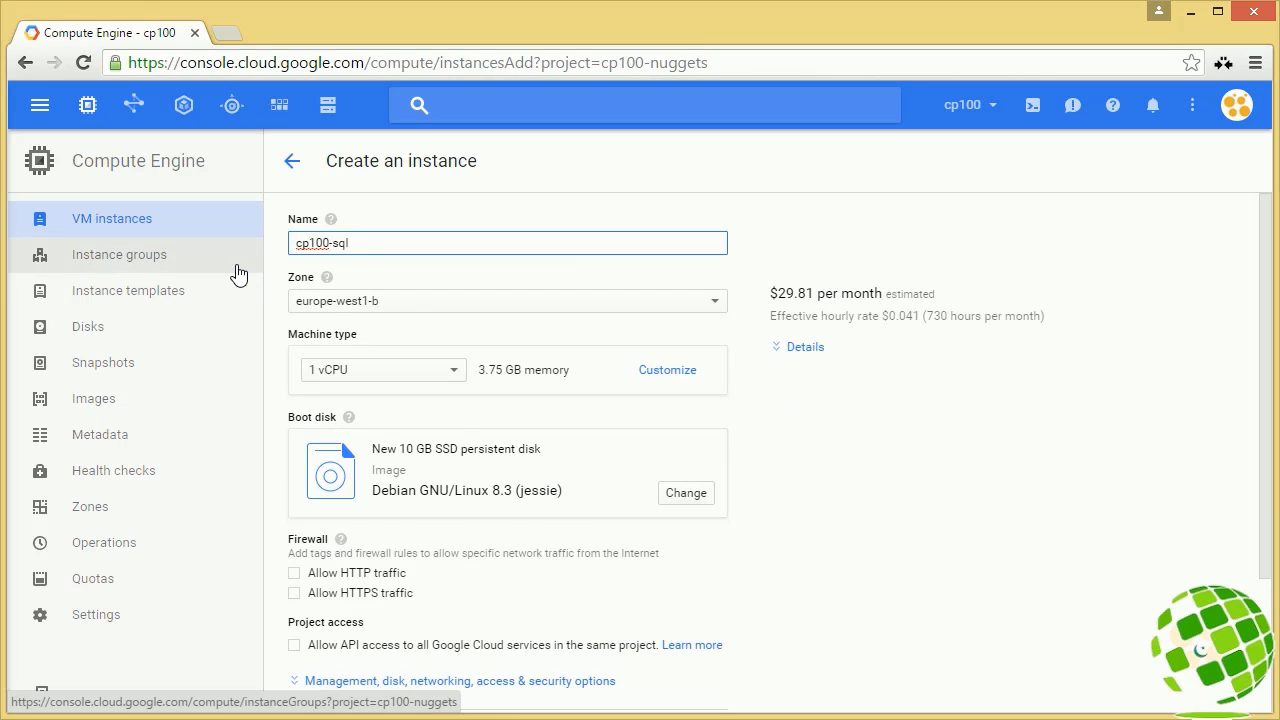
pyautogui.click(332, 302)
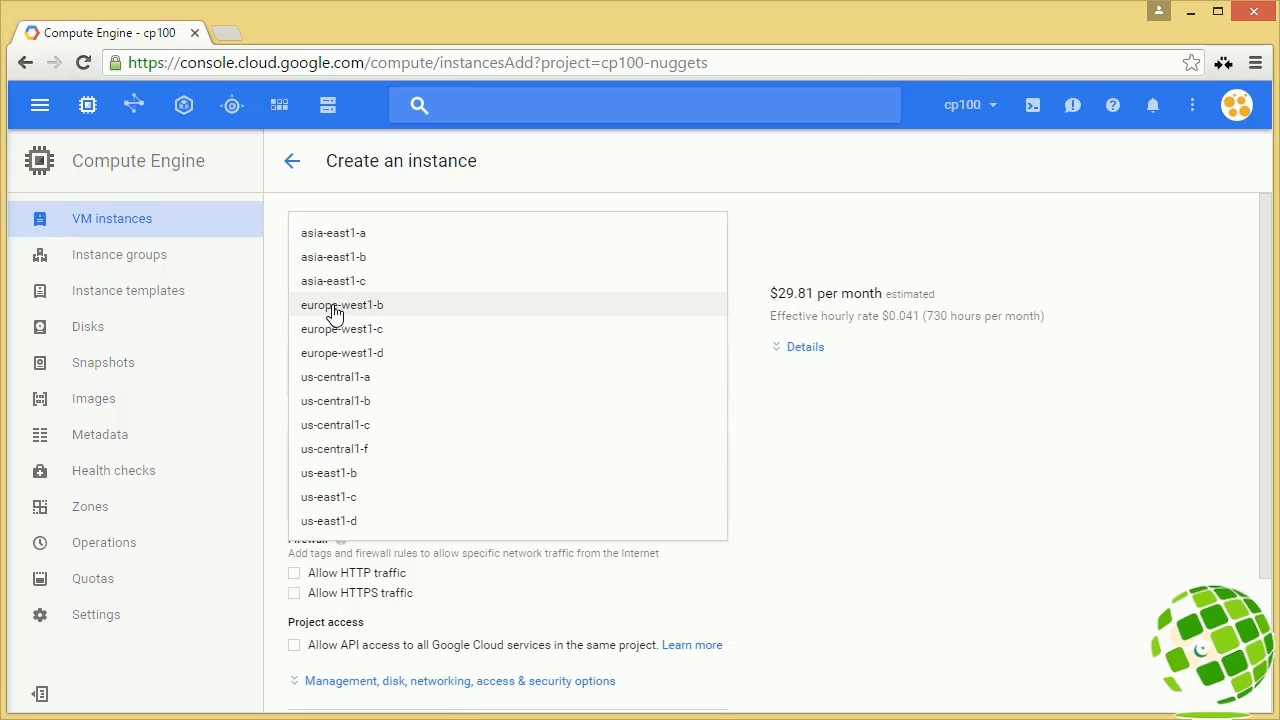
pyautogui.click(405, 480)
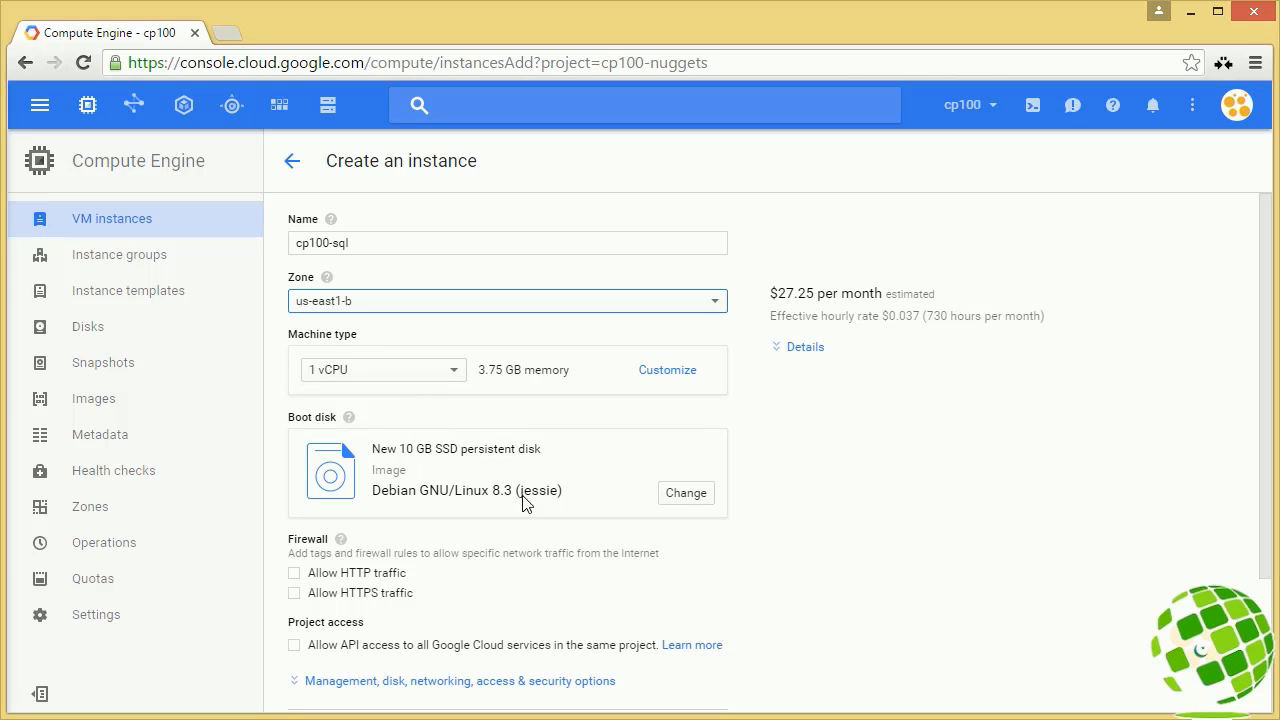
# Change the instance's boot disk image to CoreOS stable 835.13.0.
pyautogui.click(686, 492)
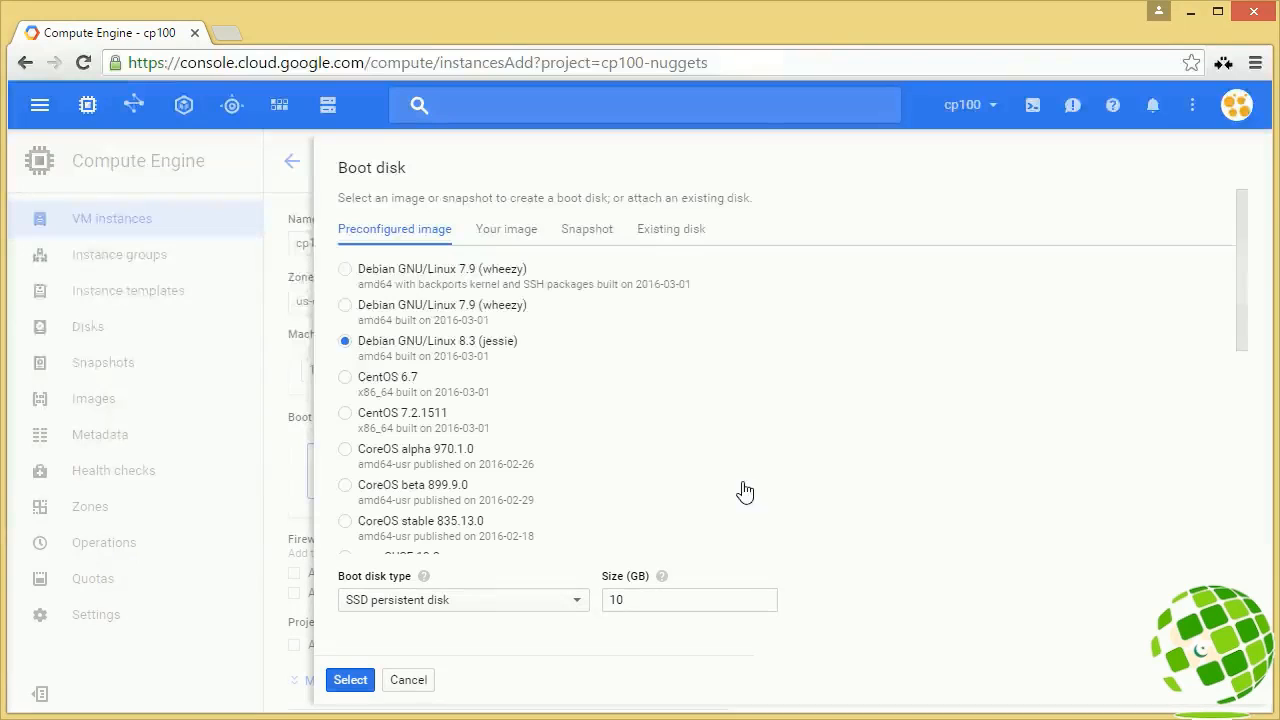
pyautogui.click(347, 523)
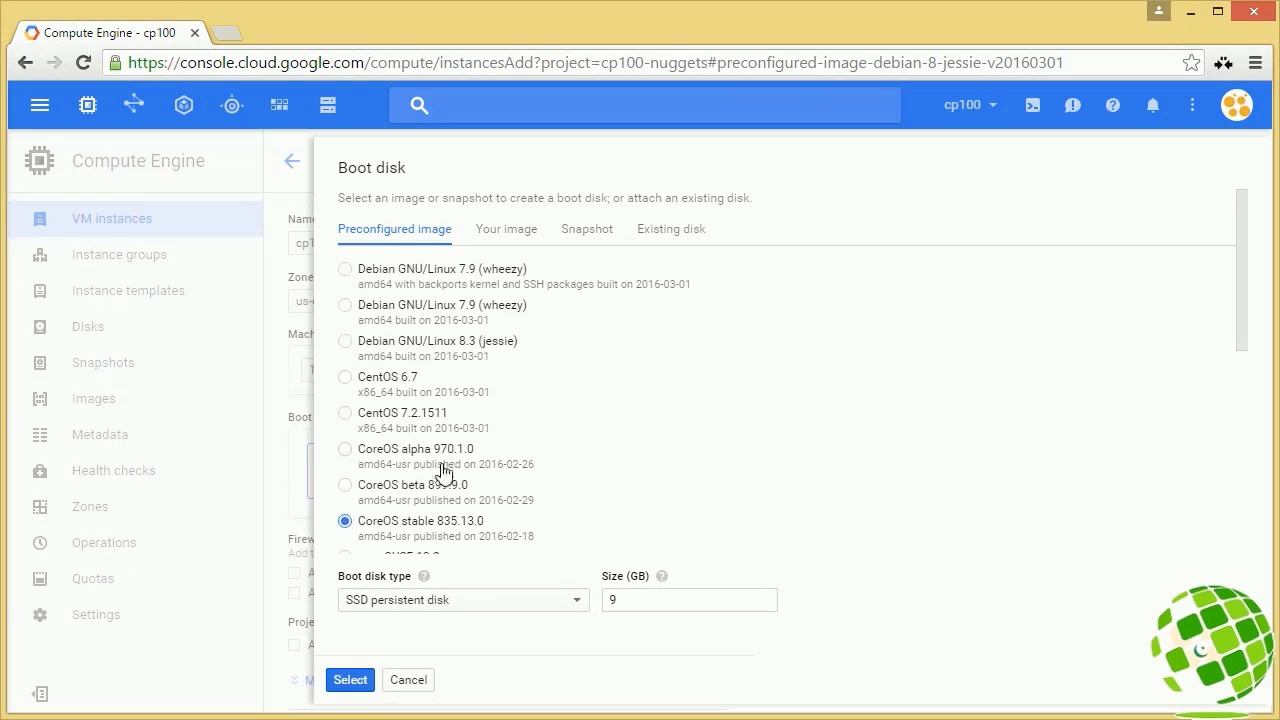
pyautogui.scroll(-1, 445, 470)
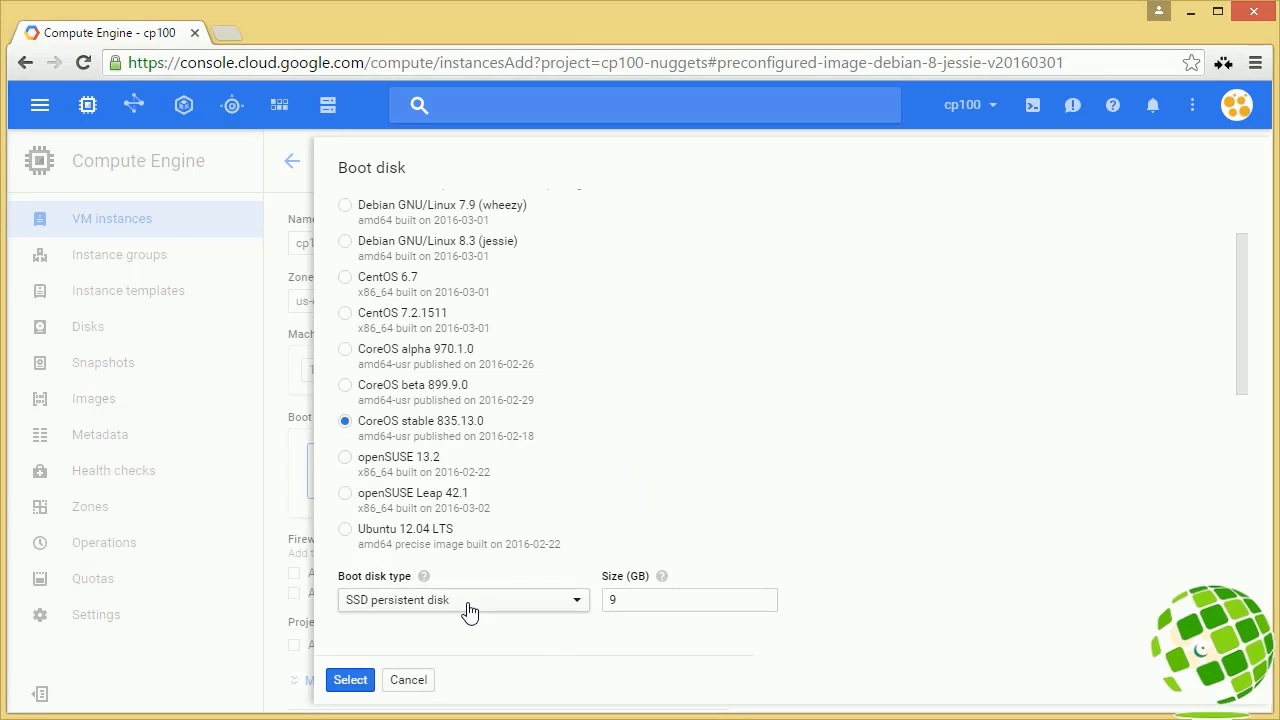
pyautogui.click(528, 604)
pyautogui.click(503, 679)
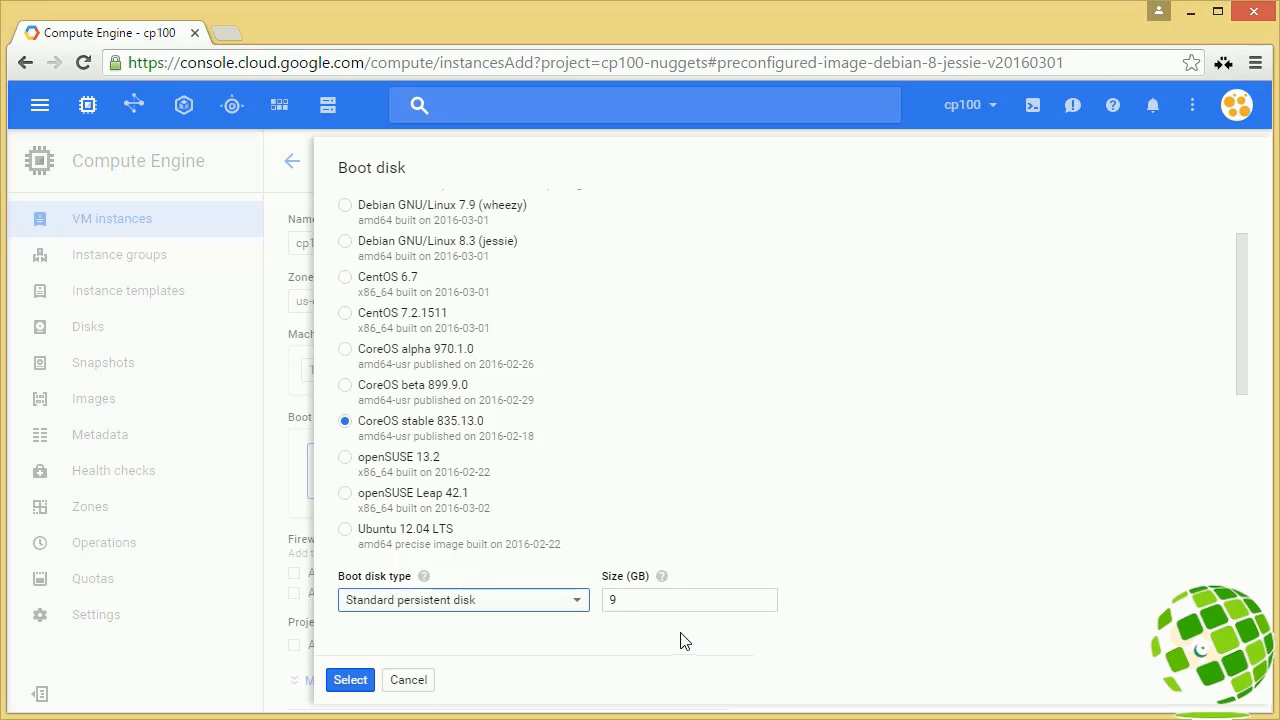
pyautogui.click(418, 605)
pyautogui.click(438, 626)
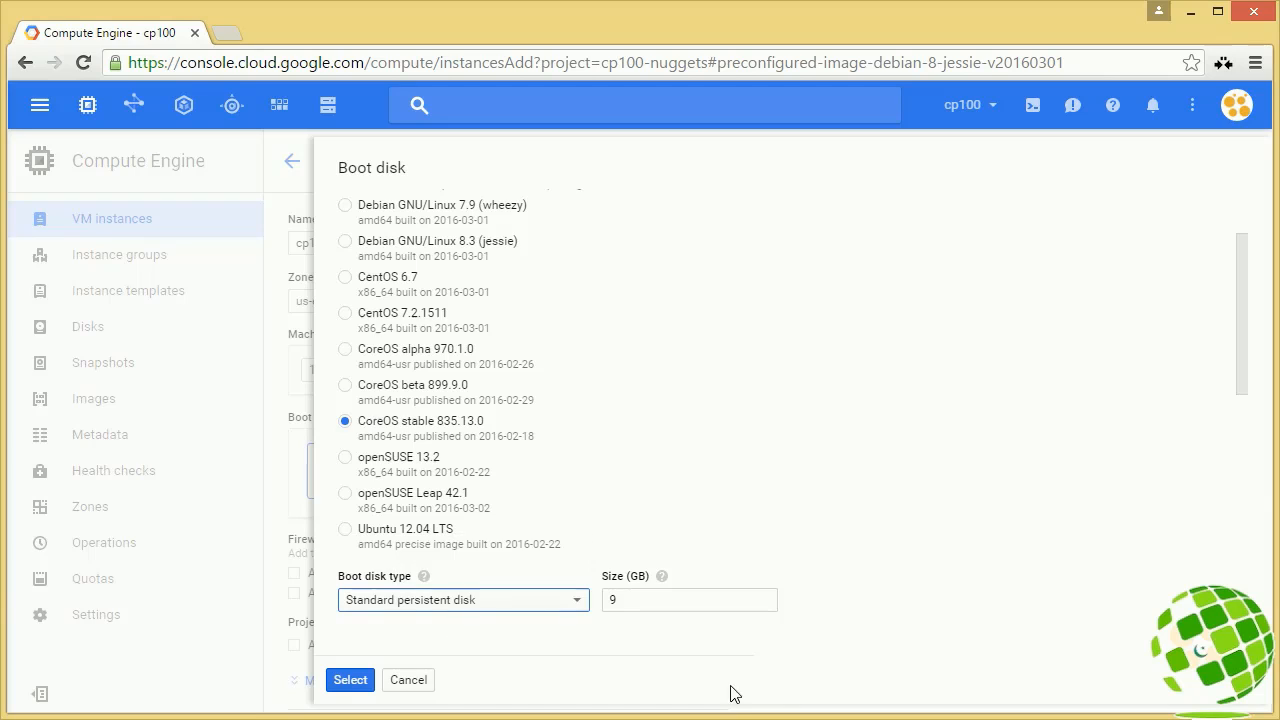
pyautogui.click(531, 607)
pyautogui.click(480, 579)
# Confirm the boot disk and create the cp100-sql instance with HTTP traffic allowed.
pyautogui.click(341, 681)
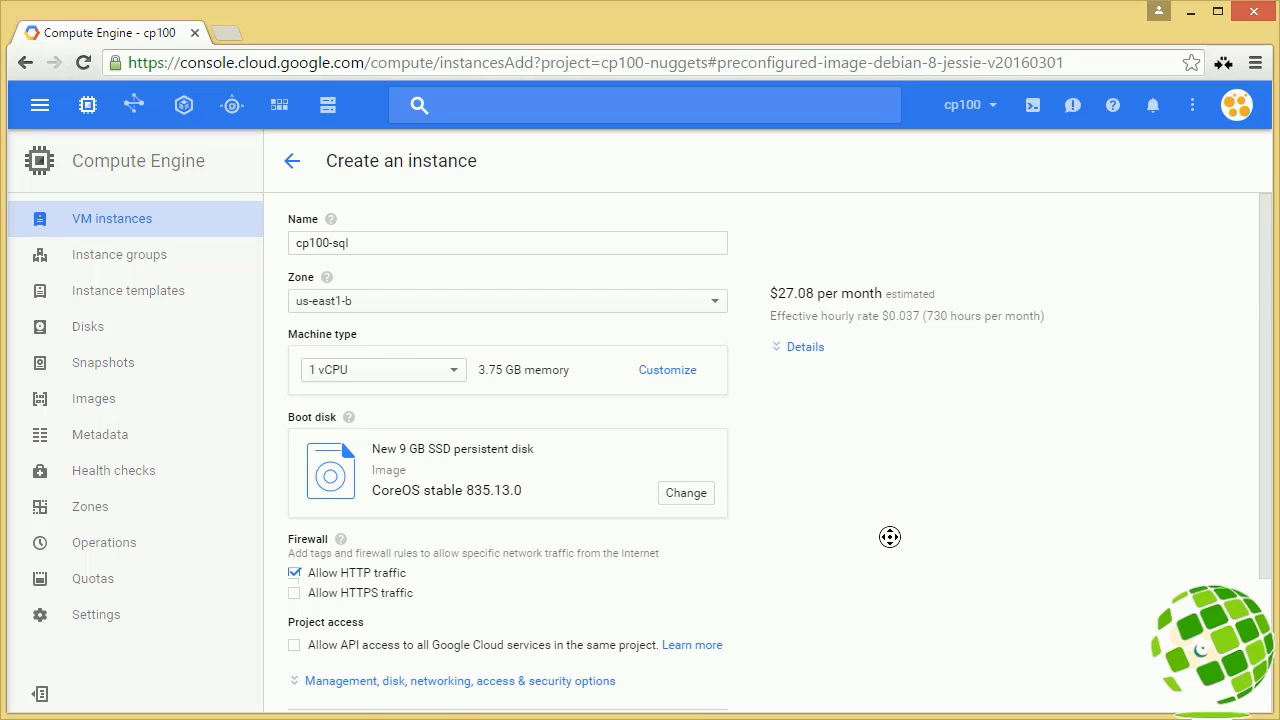
pyautogui.scroll(-2, 890, 536)
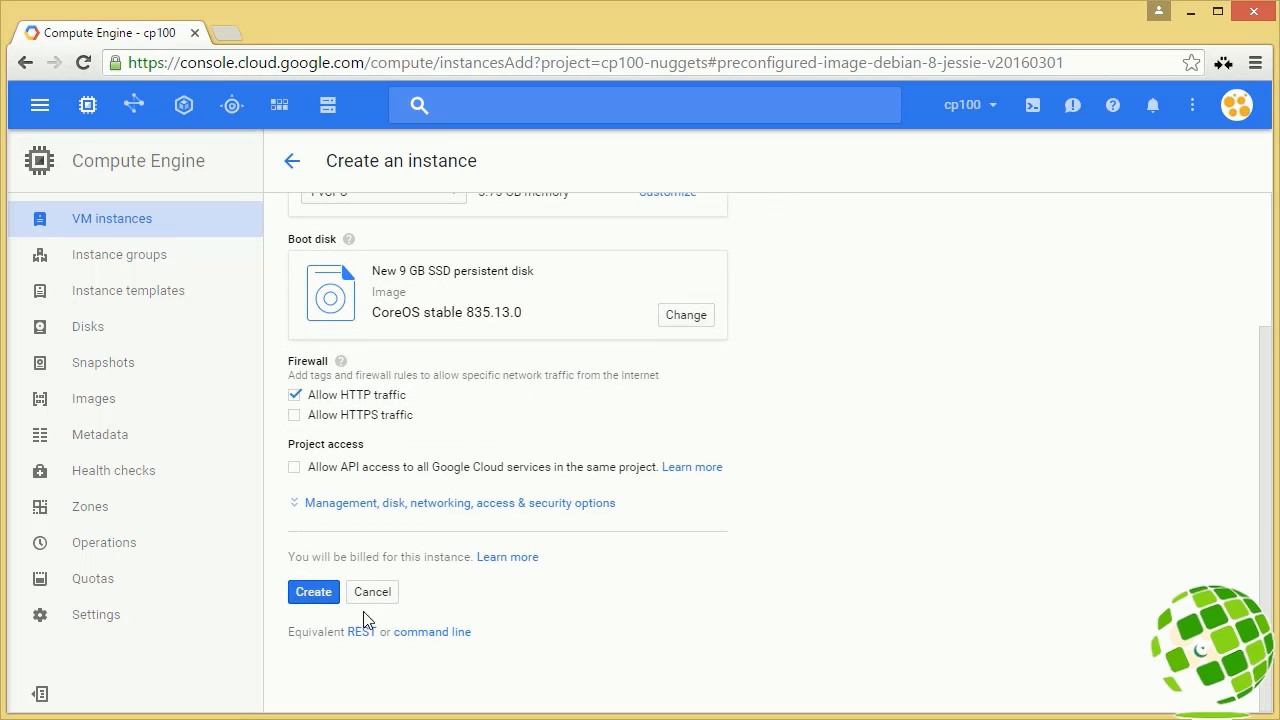
pyautogui.click(316, 594)
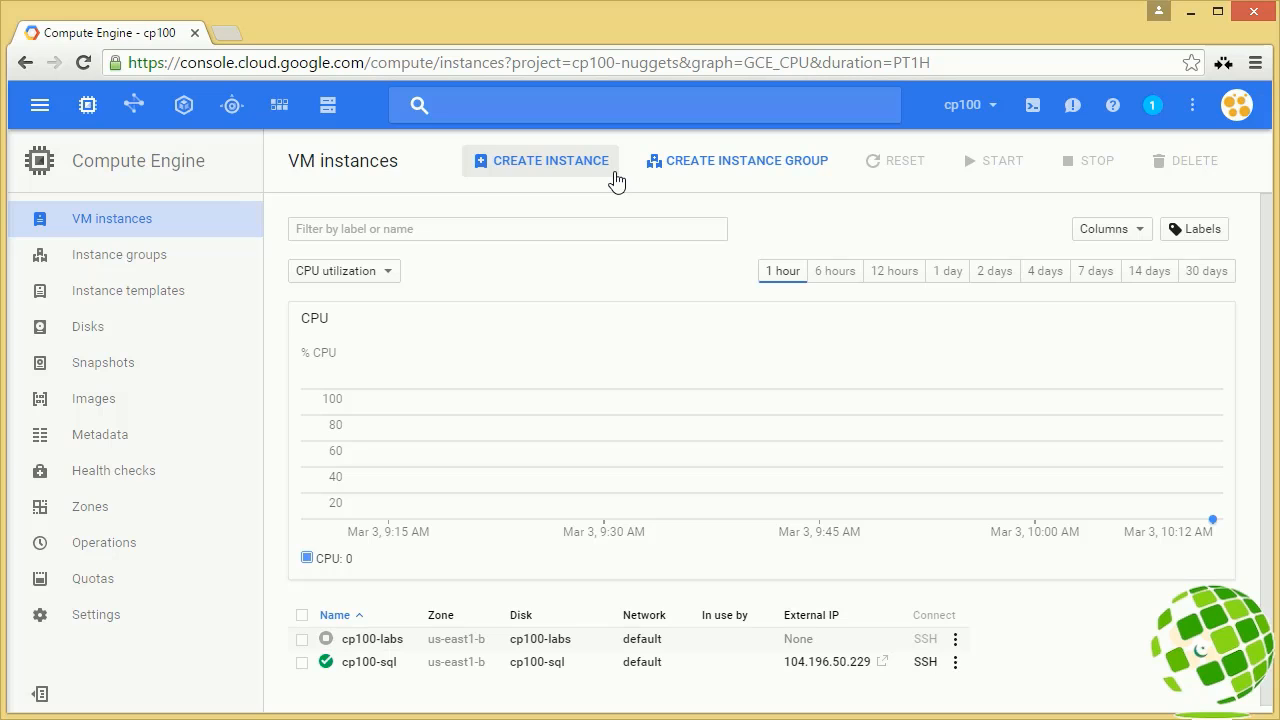
# Pin SQL to the console's shortcut bar and open the Cloud SQL section.
pyautogui.click(40, 104)
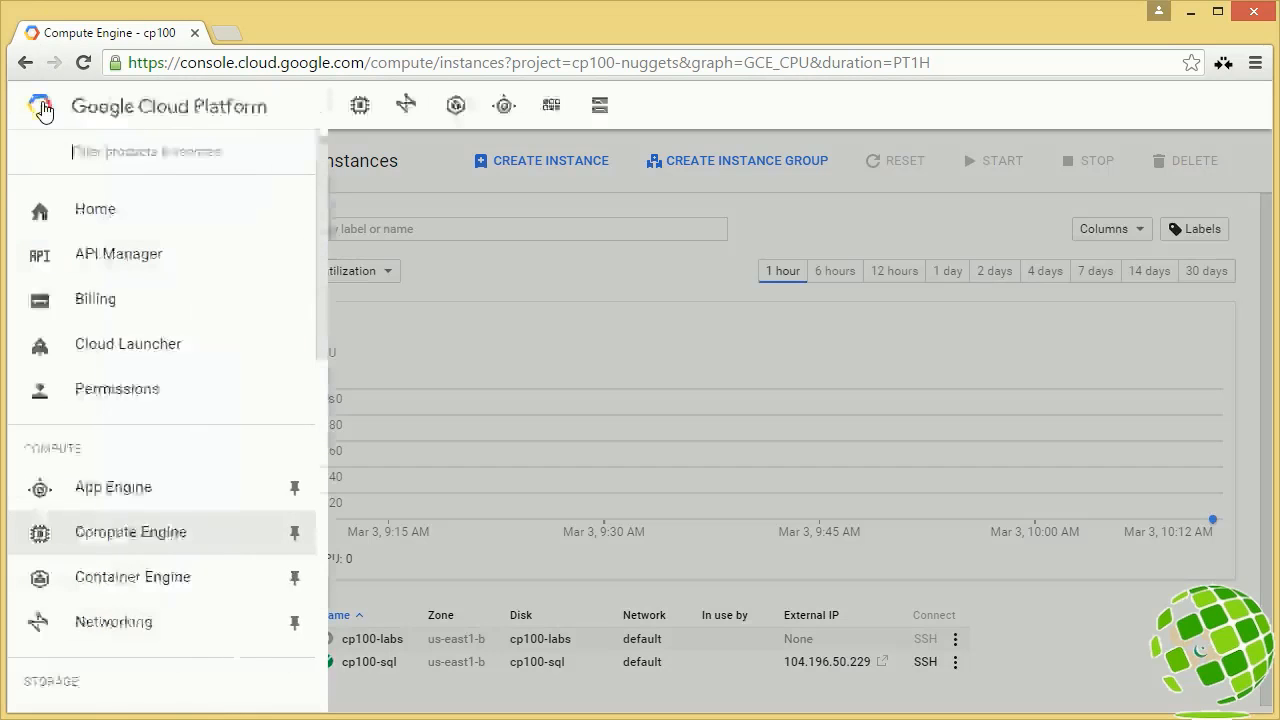
pyautogui.moveTo(324, 343); pyautogui.dragTo(314, 491)
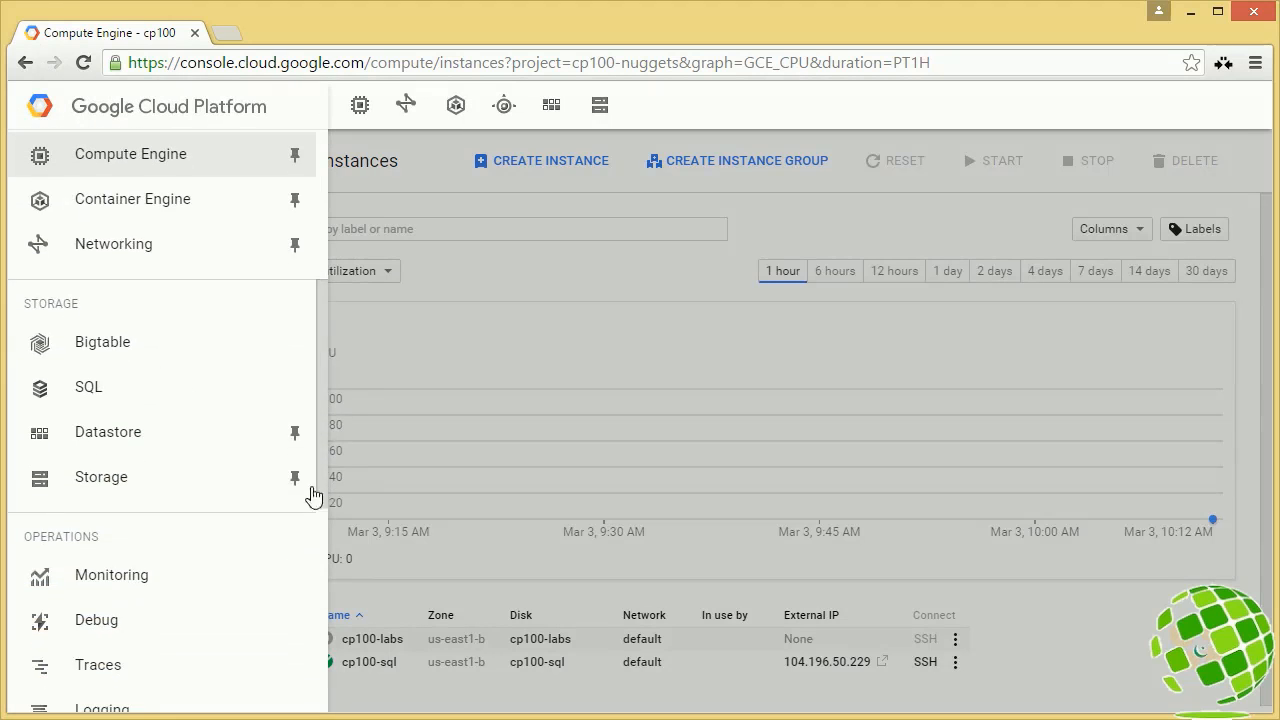
pyautogui.click(294, 390)
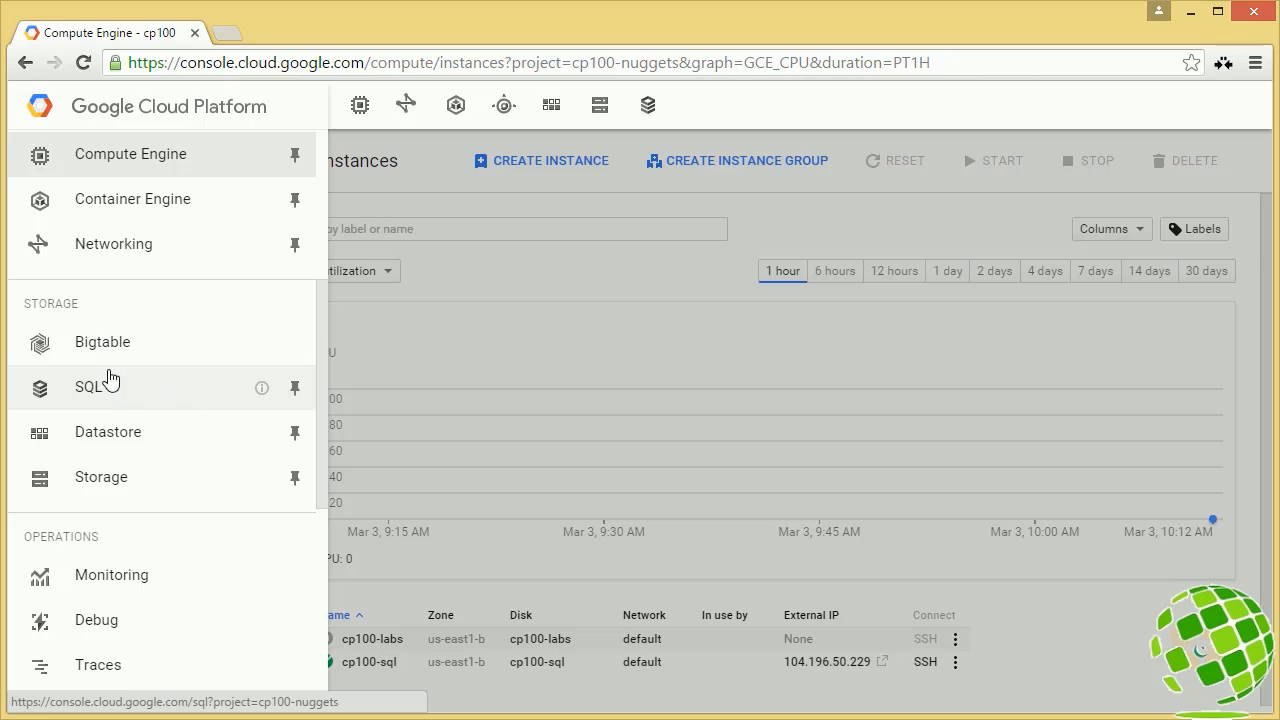
pyautogui.click(89, 390)
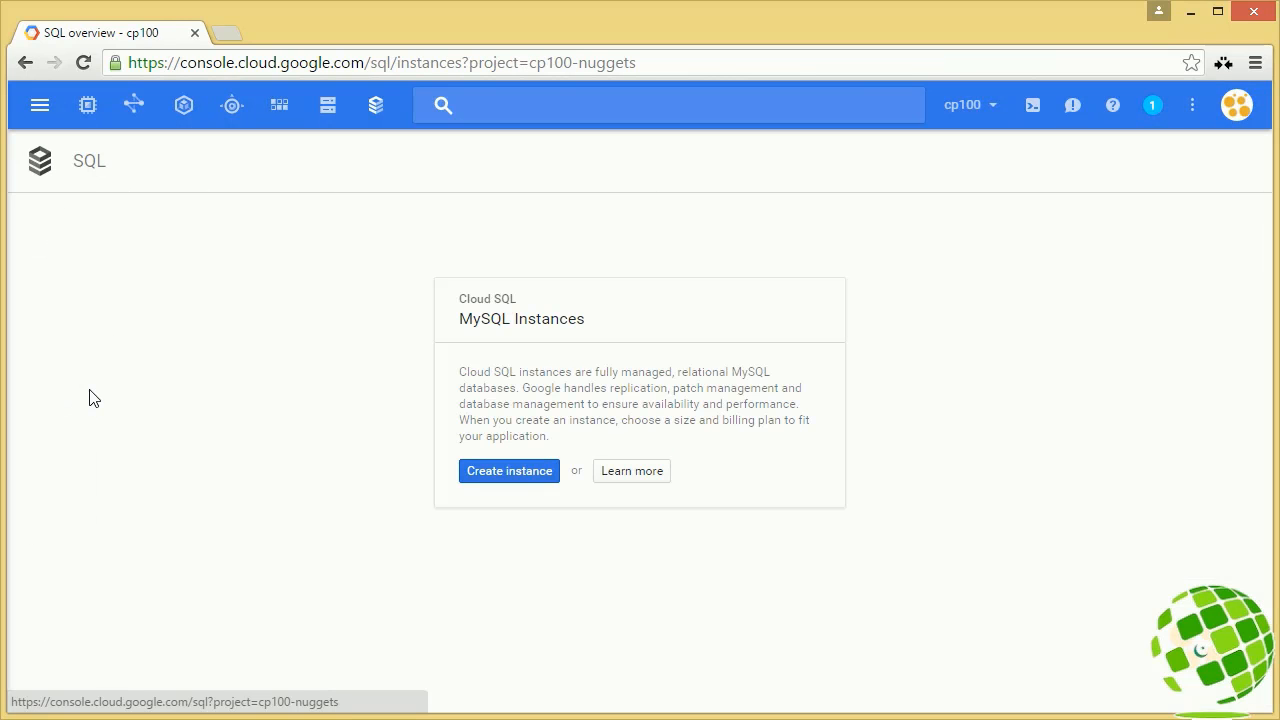
# Check the Second Generation details, and start creating a Cloud SQL First Generation instance.
pyautogui.click(499, 472)
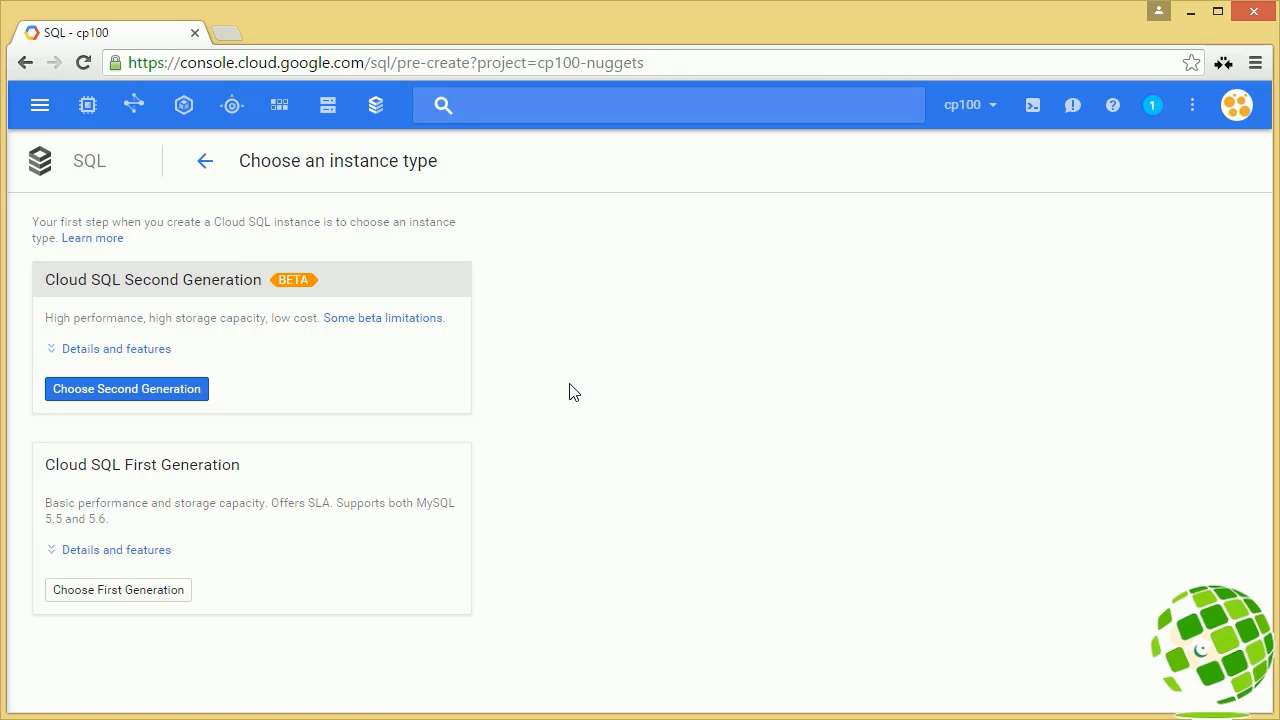
pyautogui.click(57, 350)
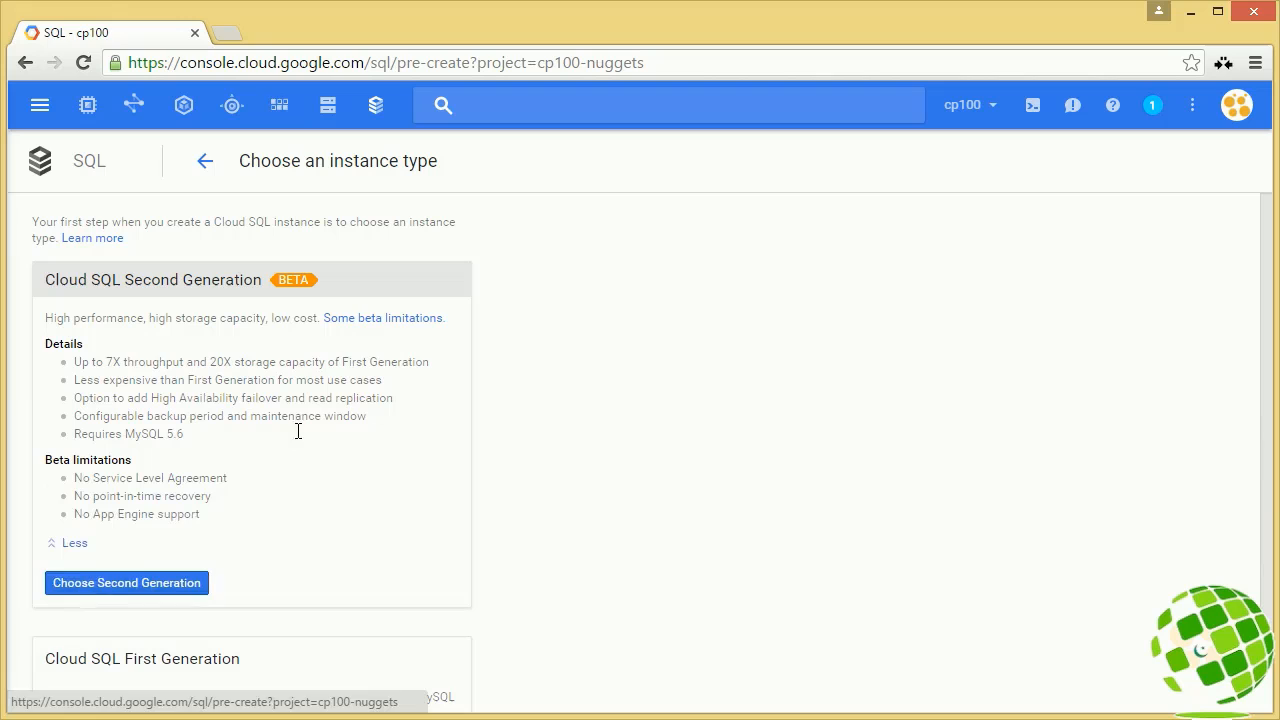
pyautogui.click(73, 543)
pyautogui.click(131, 596)
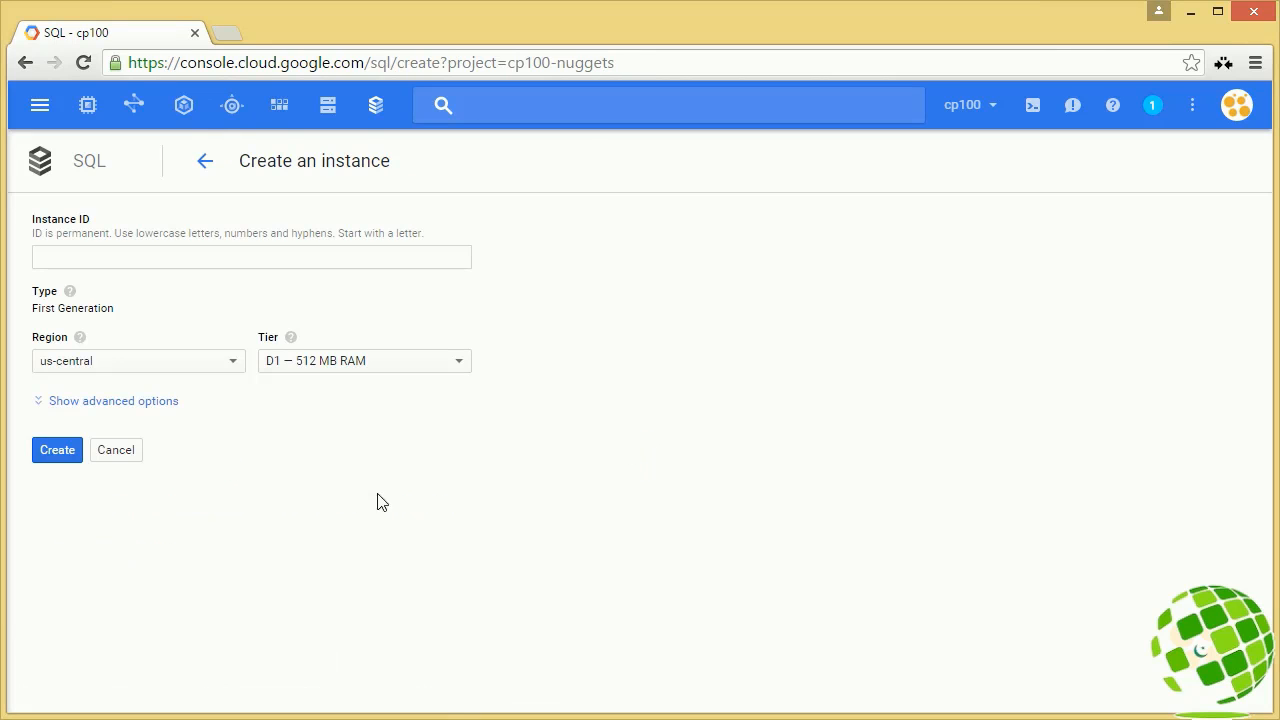
# Set the Cloud SQL instance ID to cp100-sql and its region to us-east1.
pyautogui.click(237, 265)
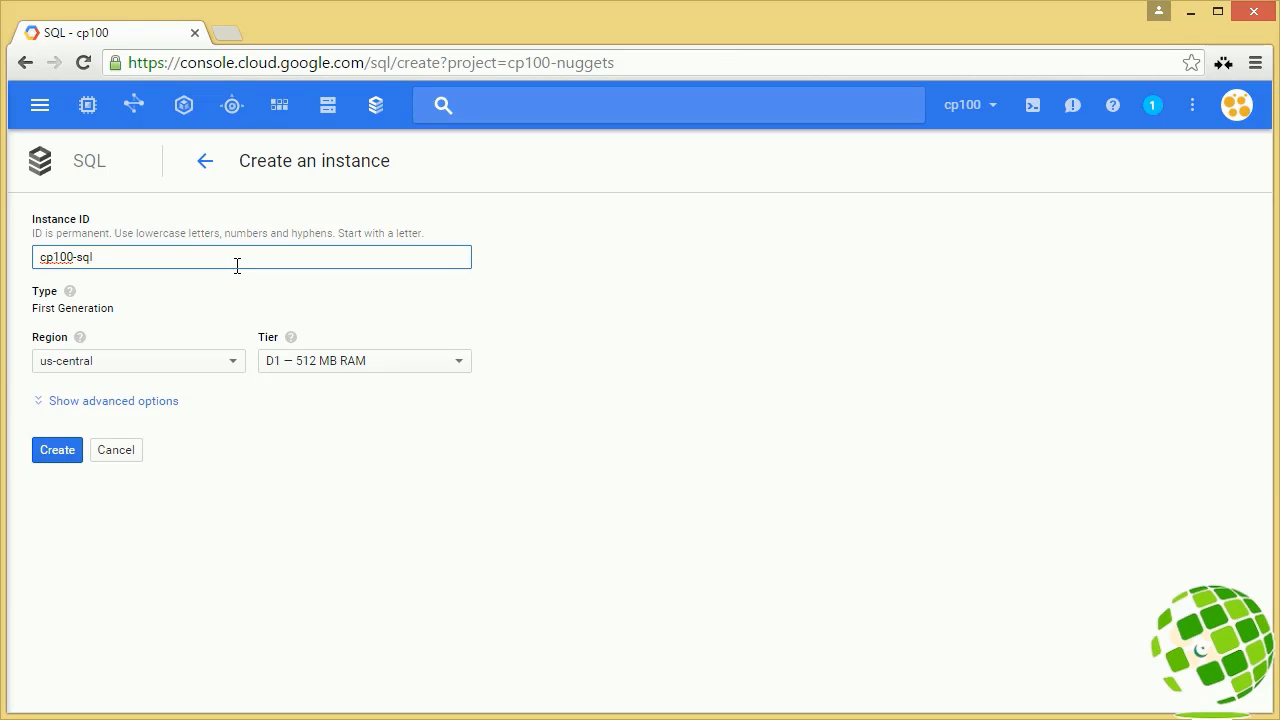
pyautogui.write('cp100-sql')
pyautogui.click(229, 370)
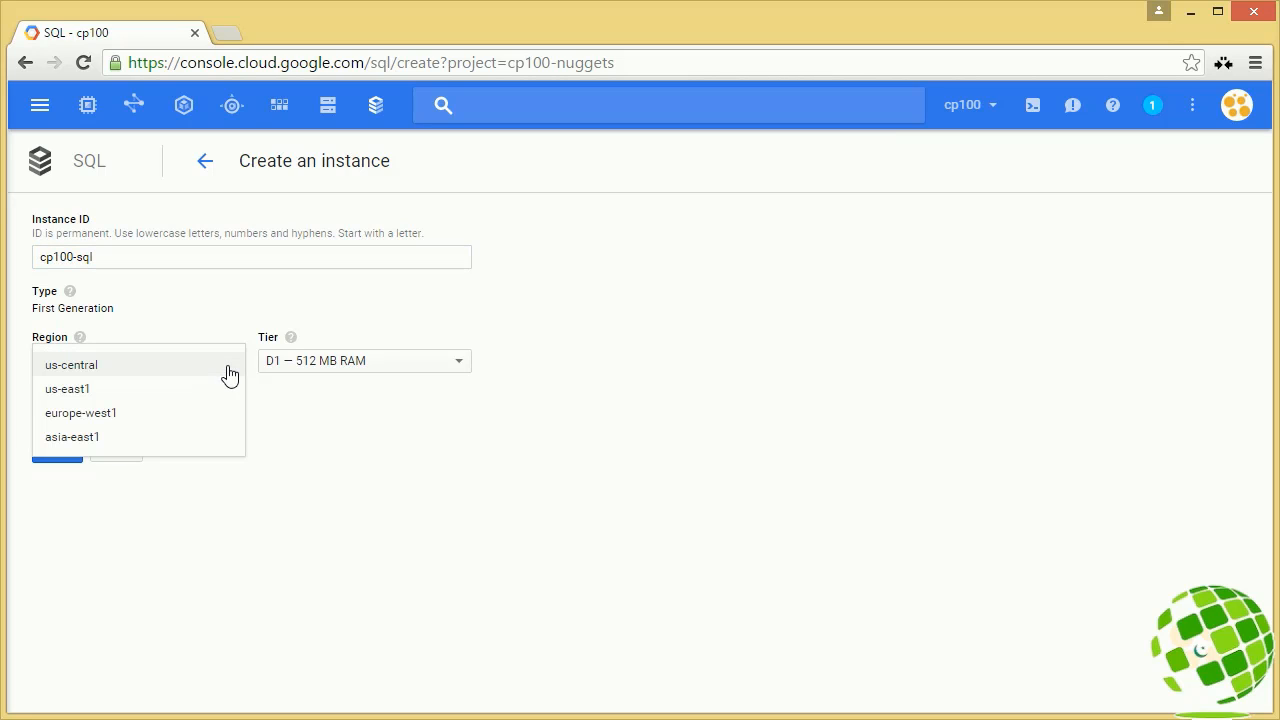
pyautogui.click(133, 398)
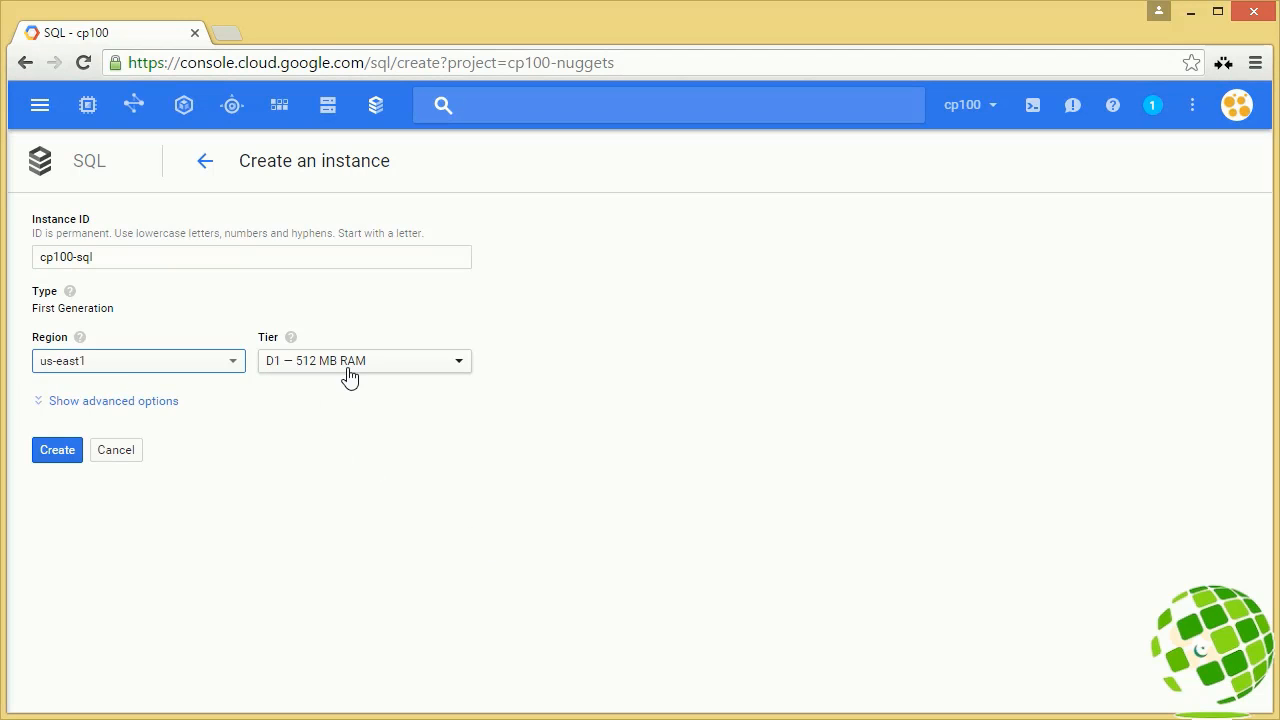
# Show the advanced options and choose the D1 — 512 MB RAM tier.
pyautogui.click(40, 401)
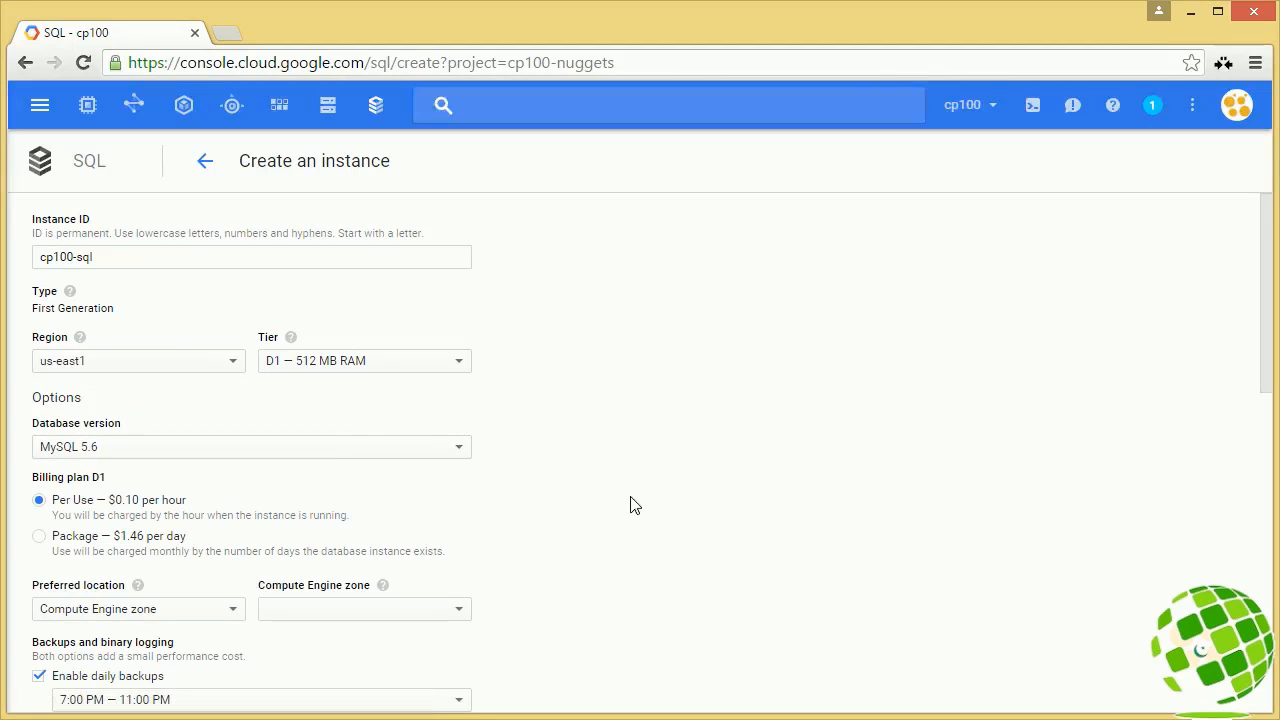
pyautogui.click(458, 368)
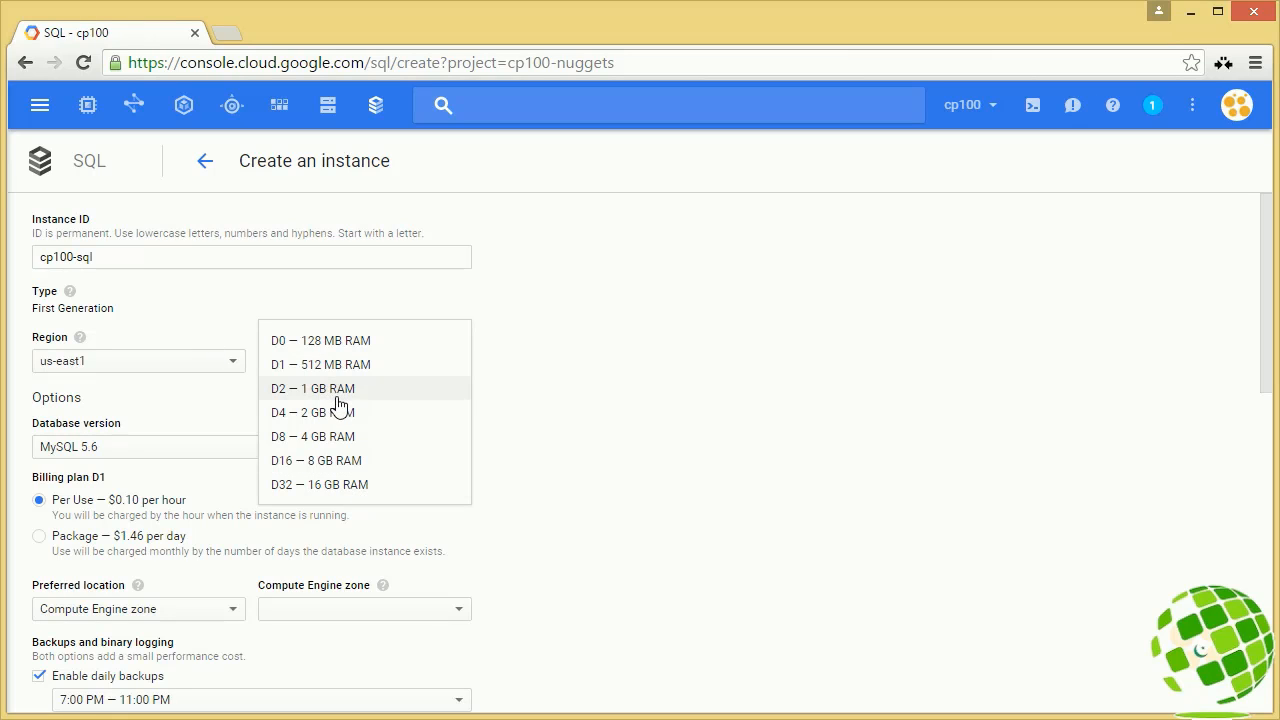
pyautogui.click(343, 366)
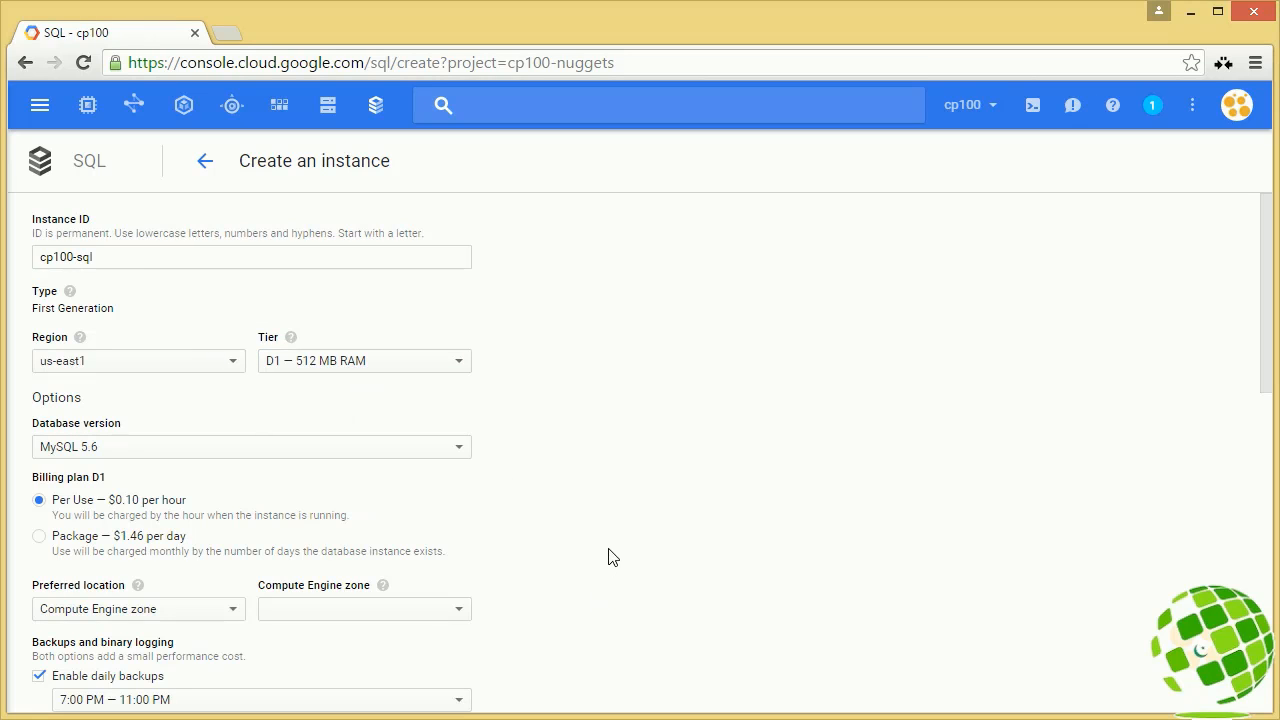
# Set the preferred location to Compute Engine zone and choose zone us-east1-b.
pyautogui.scroll(-1, 709, 545)
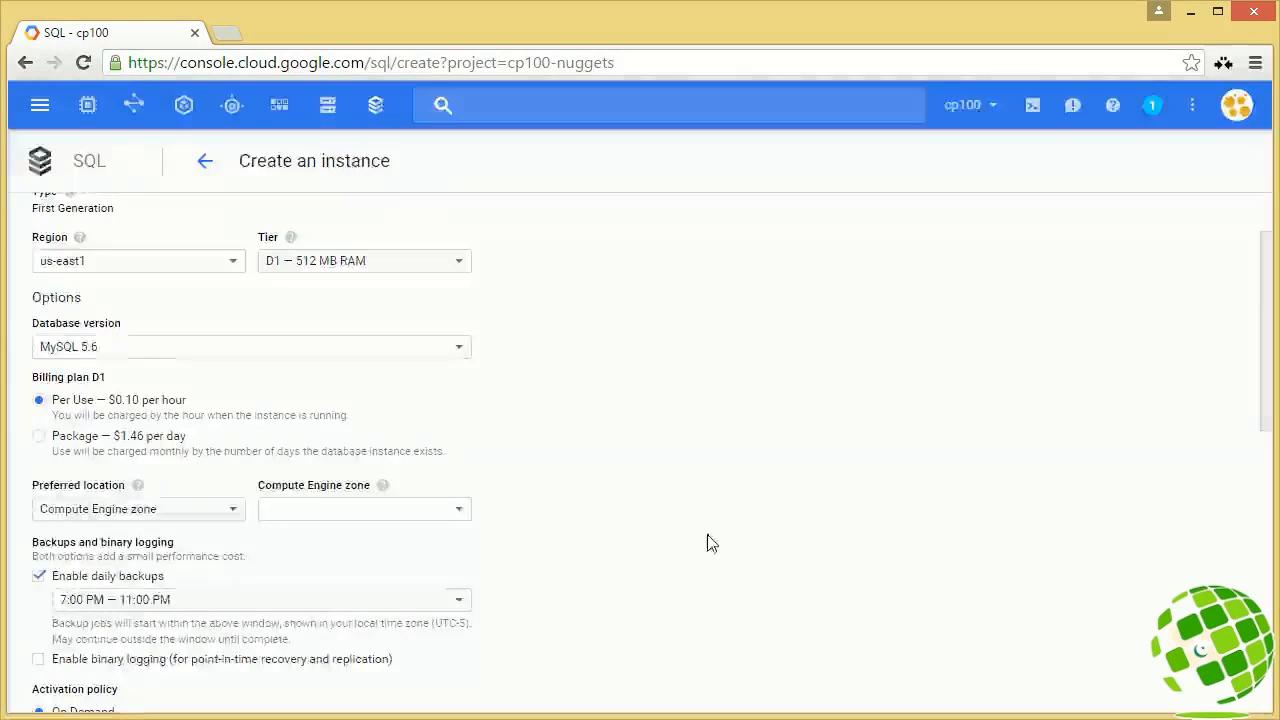
pyautogui.scroll(-1, 630, 557)
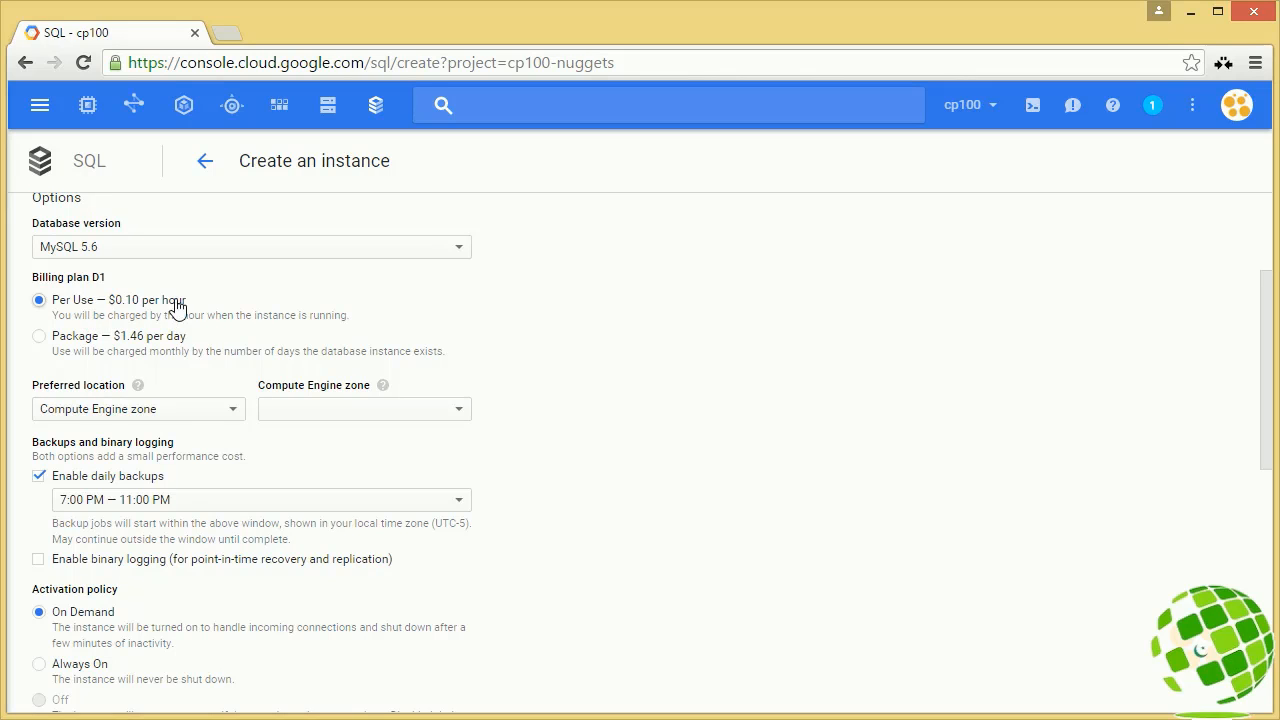
pyautogui.click(224, 427)
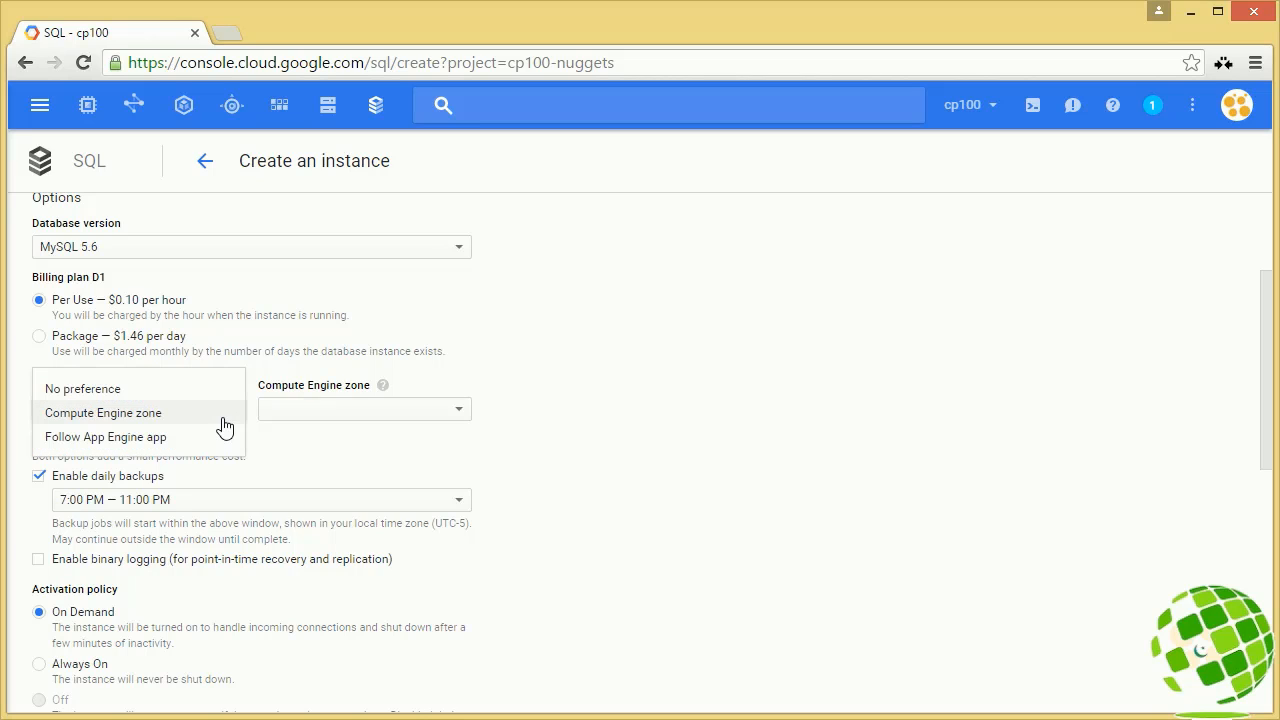
pyautogui.click(155, 415)
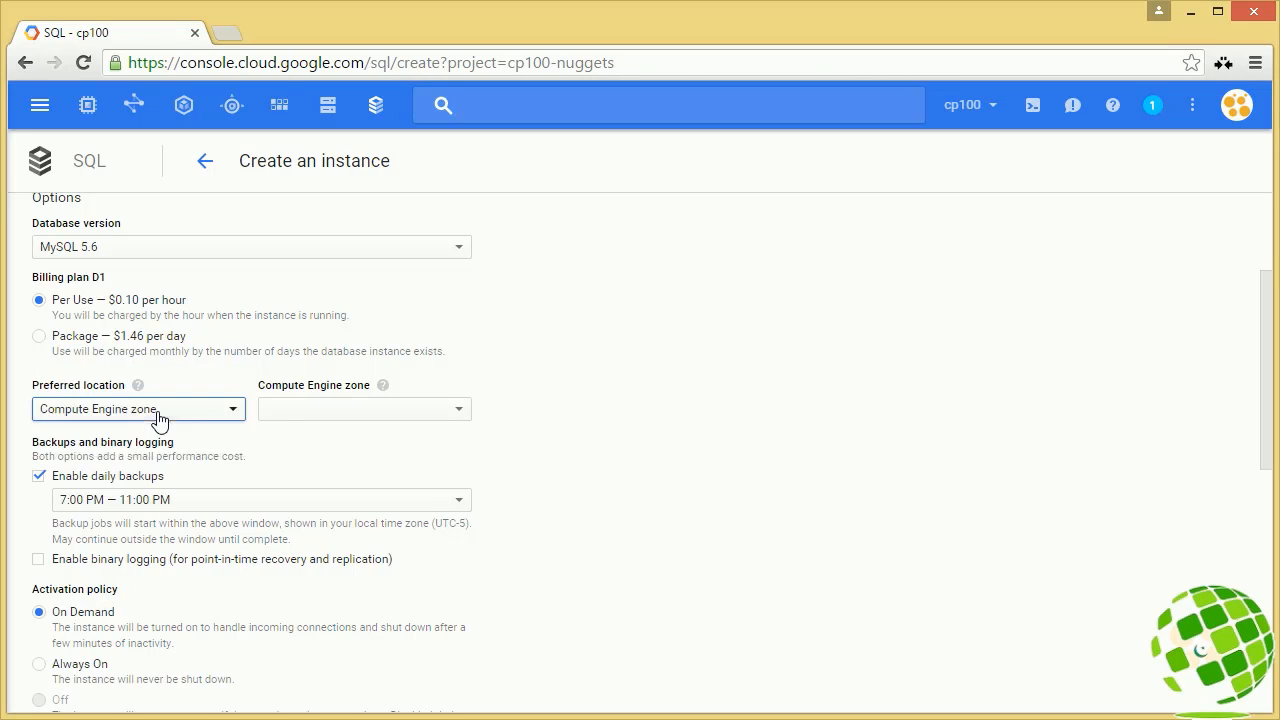
pyautogui.click(456, 410)
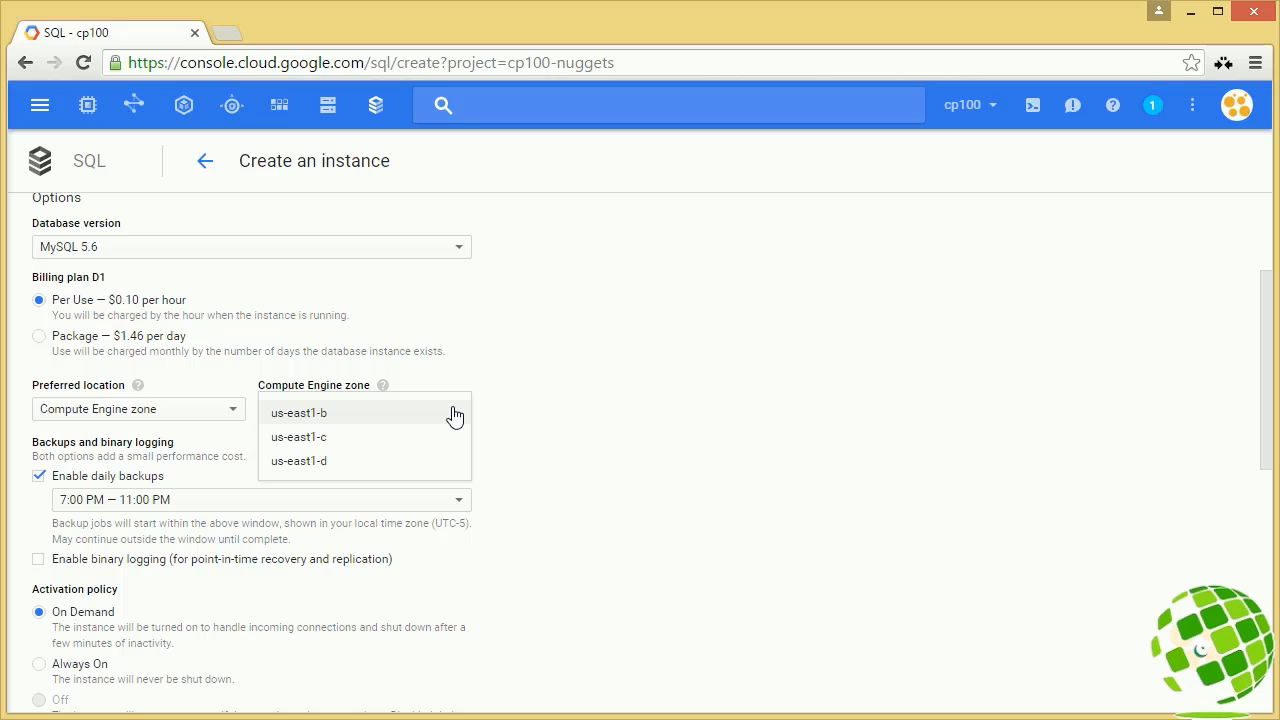
pyautogui.click(433, 416)
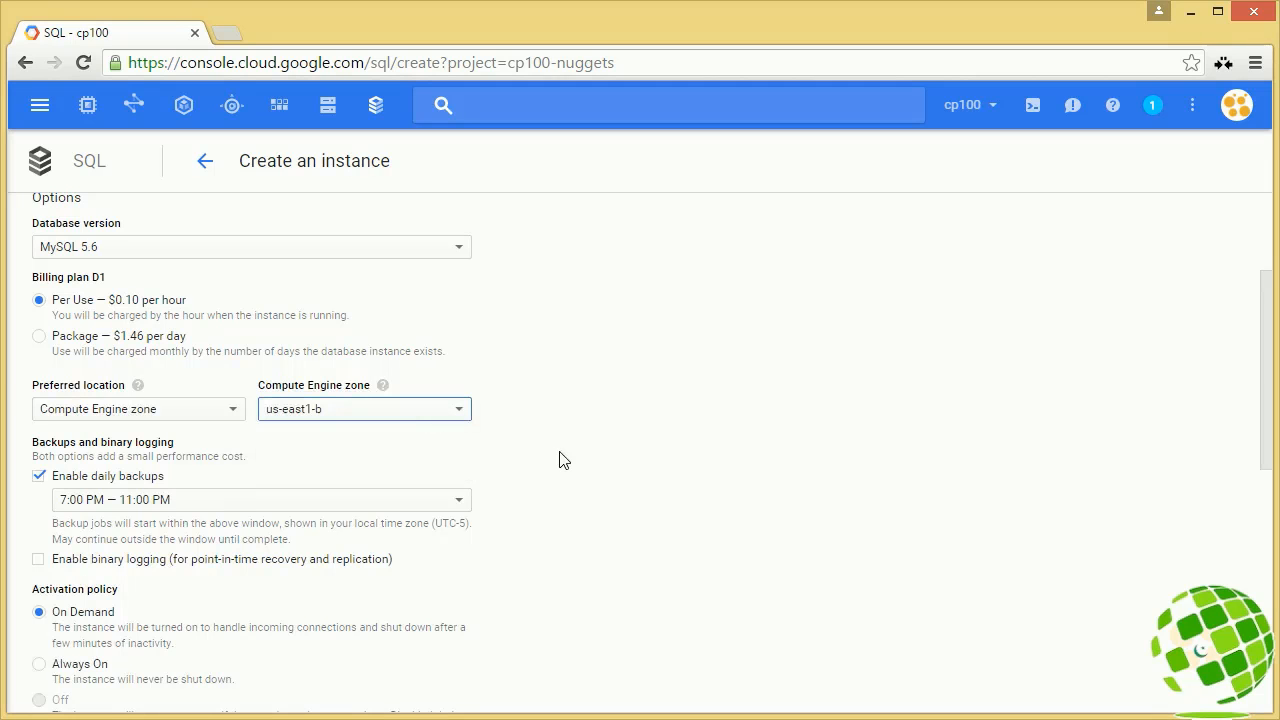
# Review the backup, activation and replication options, and assign an IPv4 address to the Cloud SQL instance.
pyautogui.scroll(-1, 580, 470)
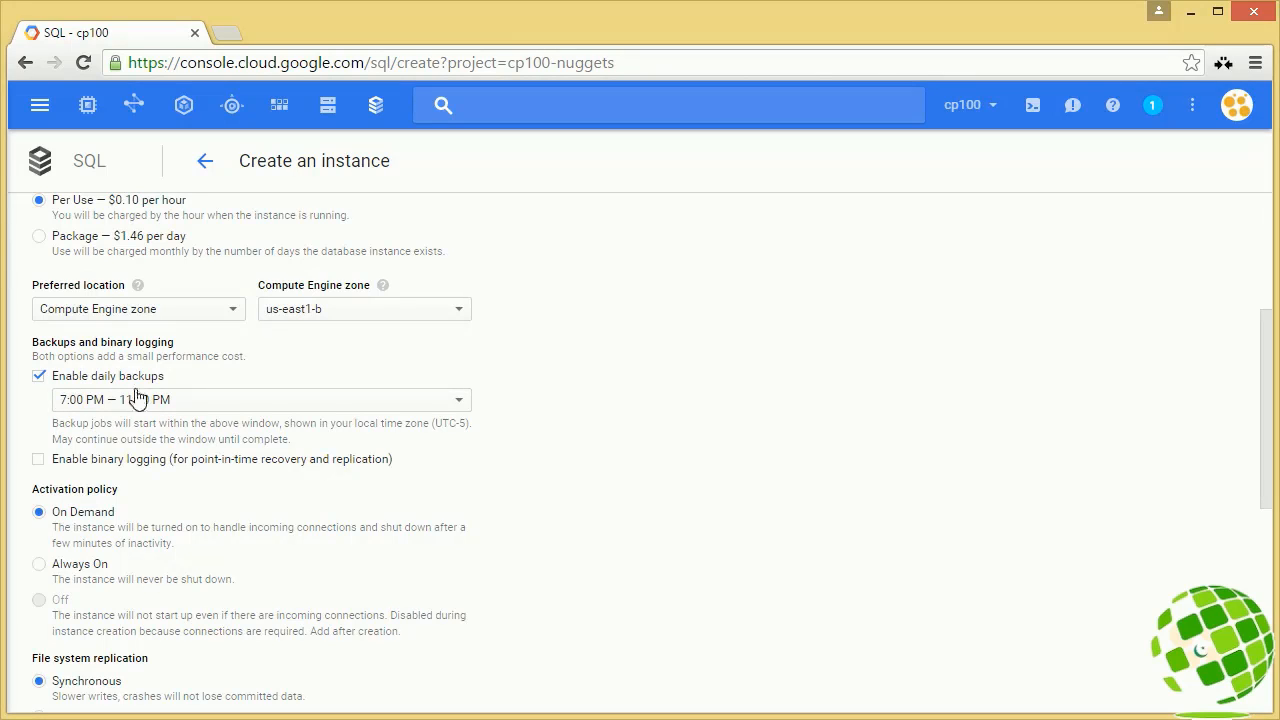
pyautogui.click(466, 402)
pyautogui.click(469, 404)
pyautogui.scroll(-1, 570, 584)
pyautogui.scroll(-1, 624, 585)
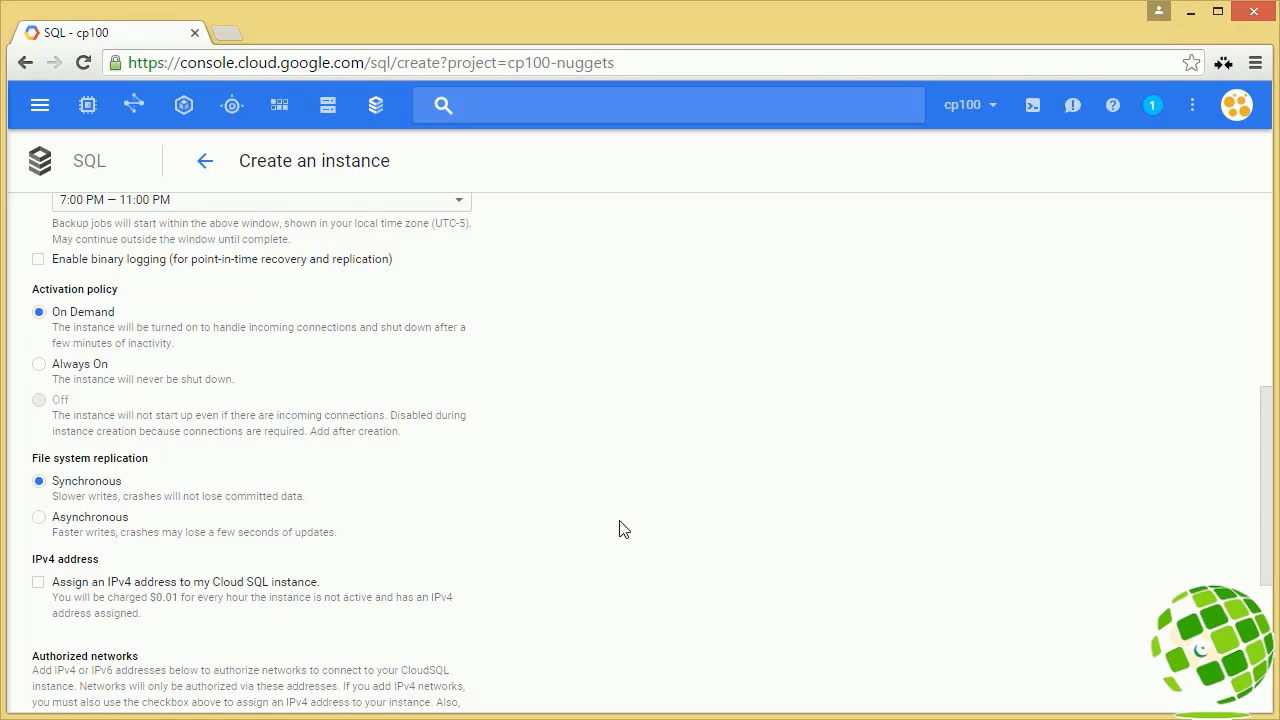
pyautogui.scroll(-2, 480, 451)
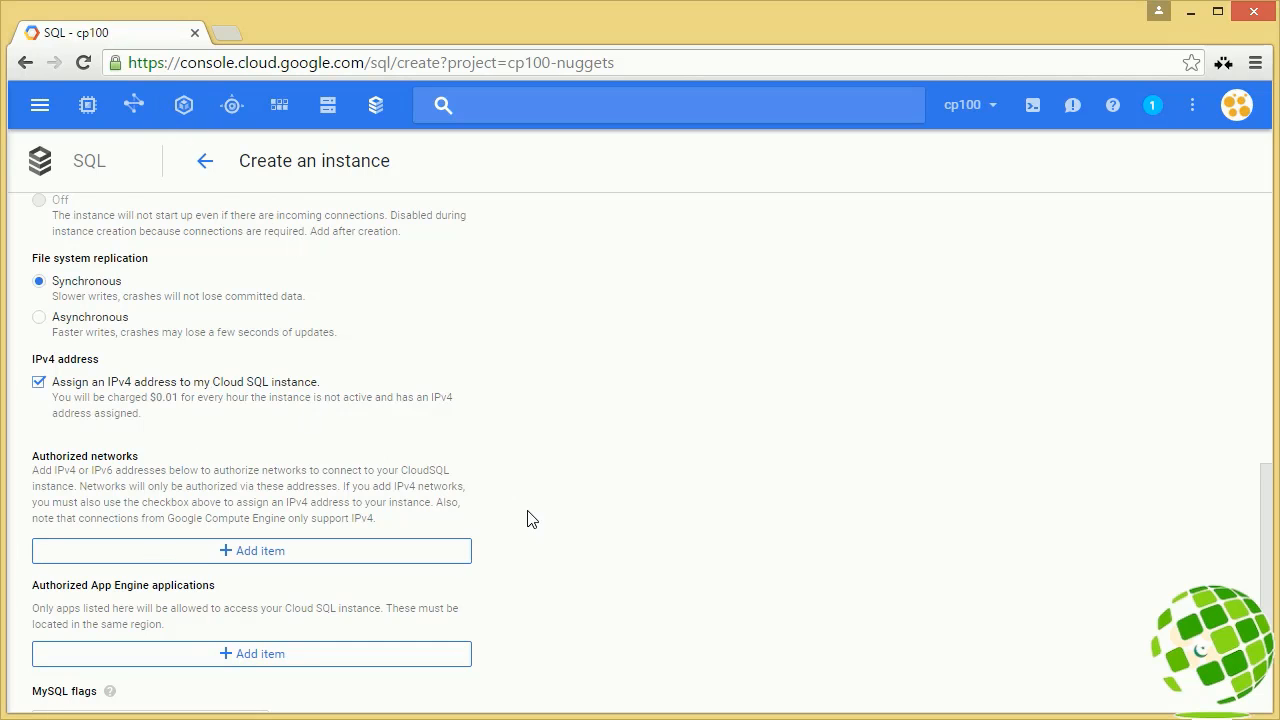
# Add a new entry to the instance's authorized networks.
pyautogui.scroll(-1, 643, 495)
pyautogui.scroll(-1, 643, 495)
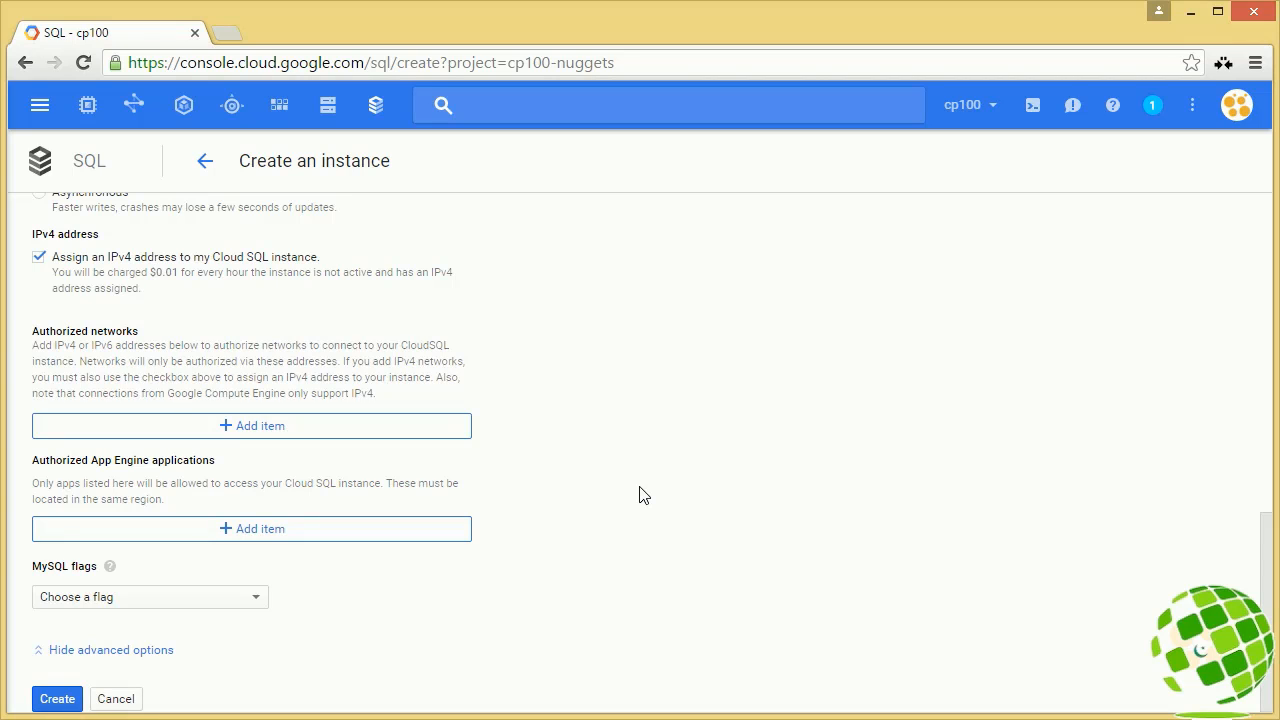
pyautogui.click(400, 437)
pyautogui.scroll(-1, 614, 405)
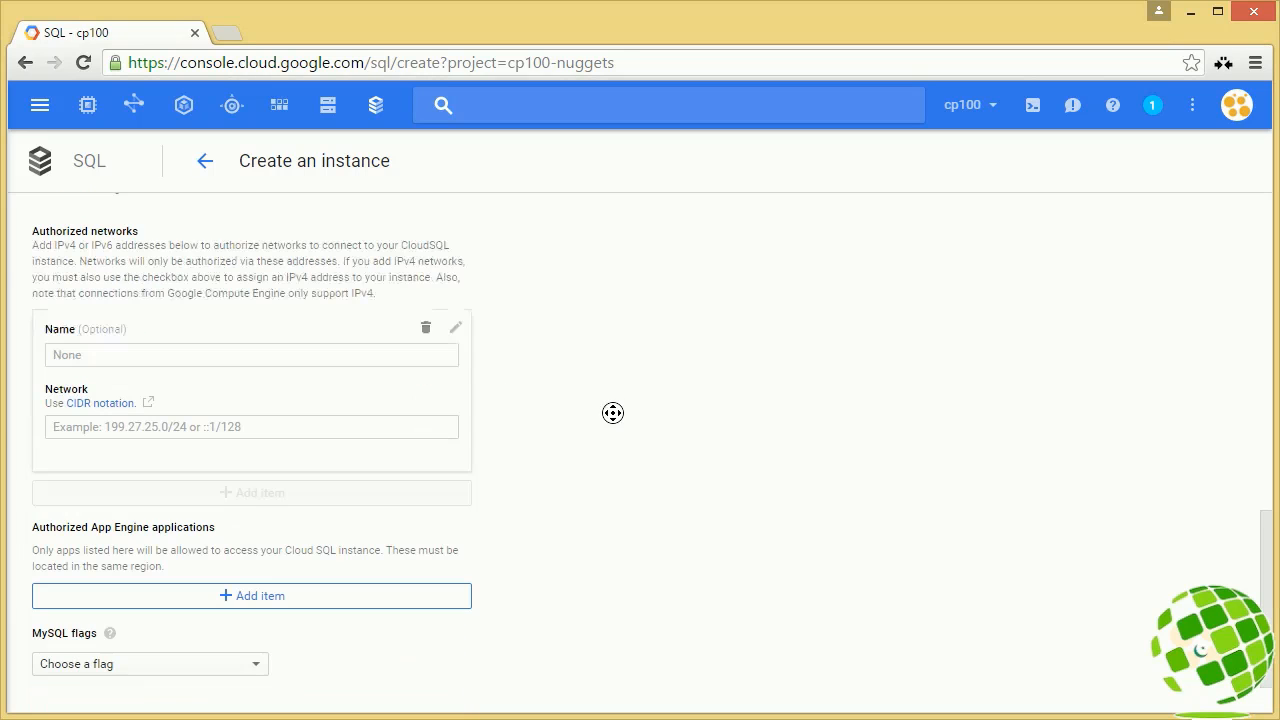
# Open Cloud Shell and list the project's VMs with gcloud compute instances list.
pyautogui.click(1032, 105)
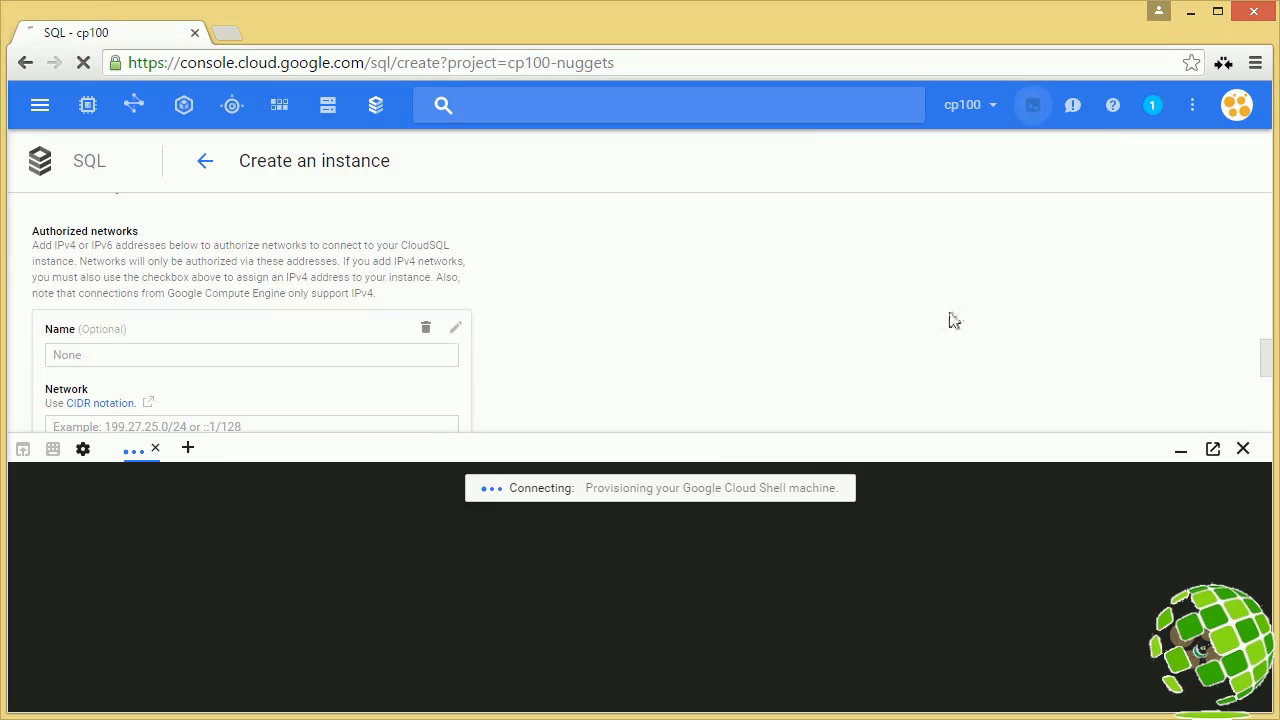
pyautogui.scroll(-1, 610, 275)
pyautogui.middleClick(610, 275)
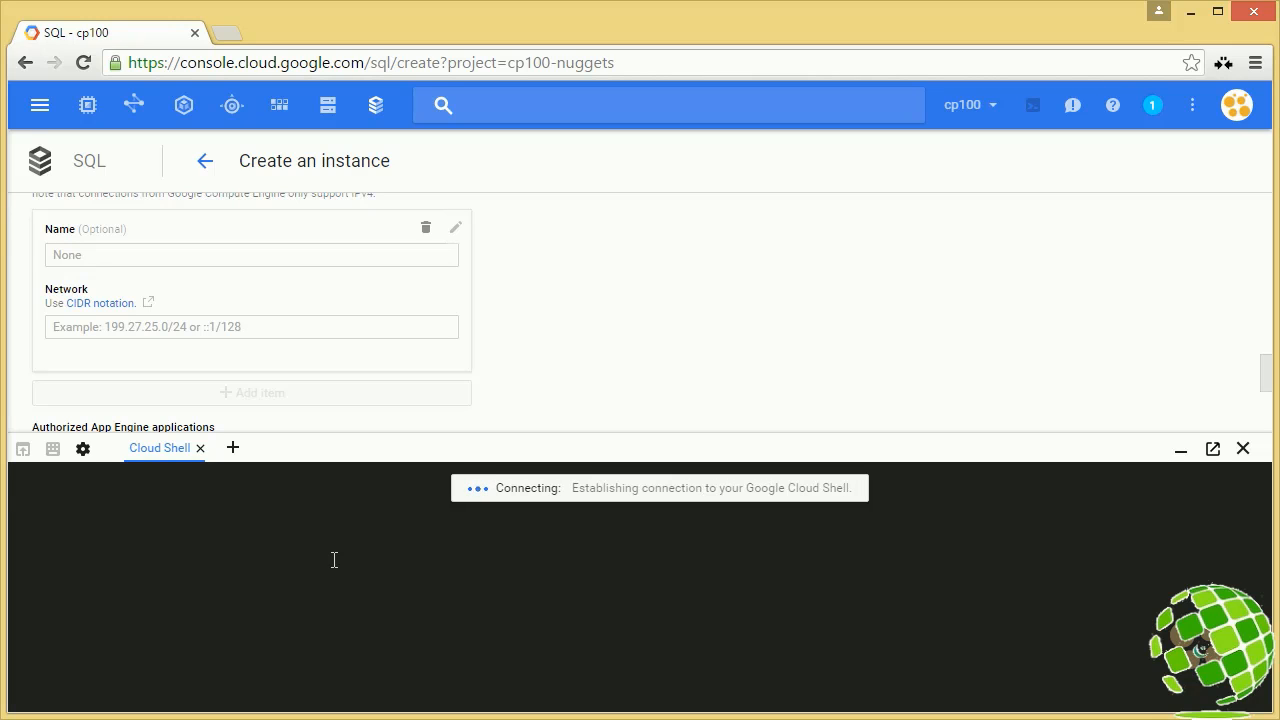
pyautogui.write('gcloud comput')
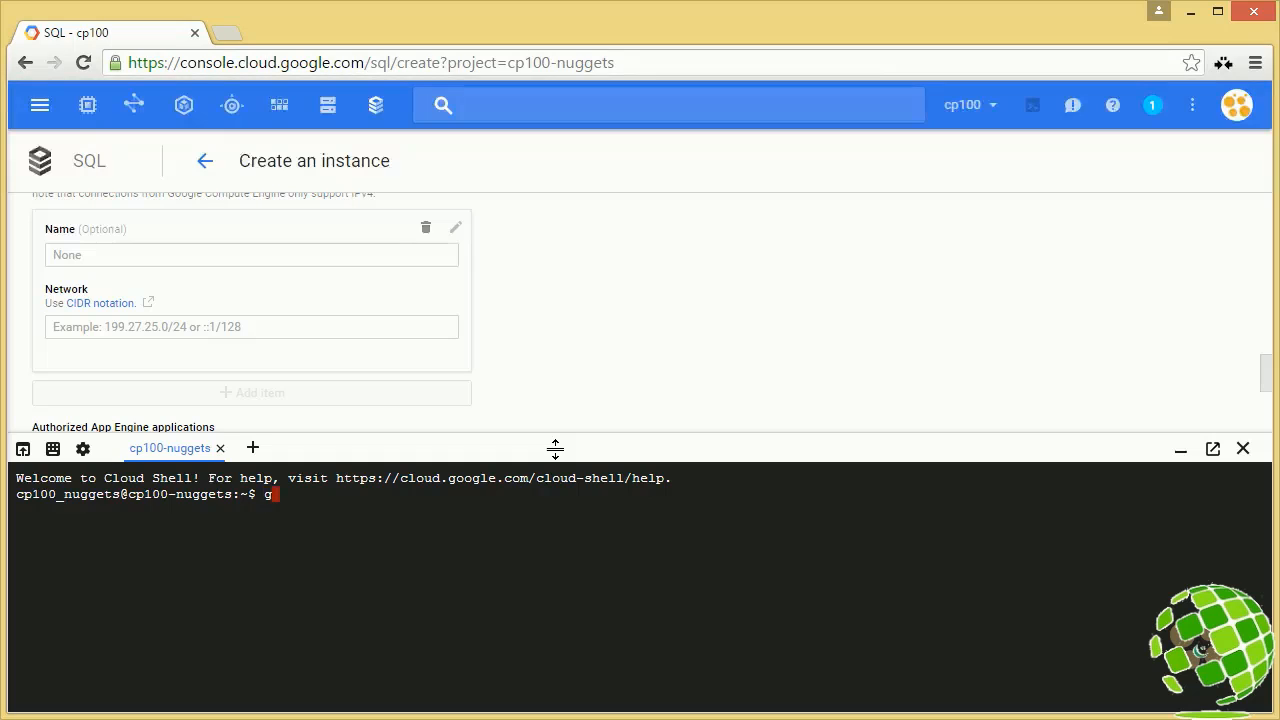
pyautogui.write('e instances list')
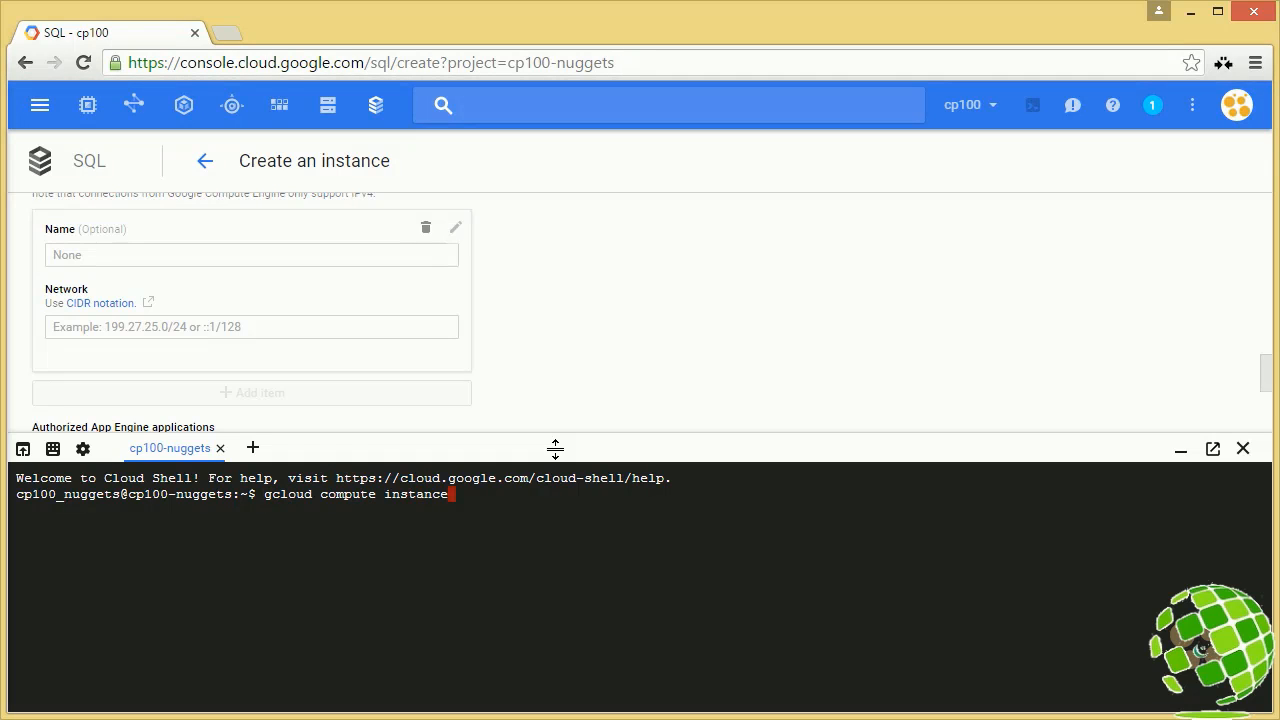
pyautogui.press('Return')
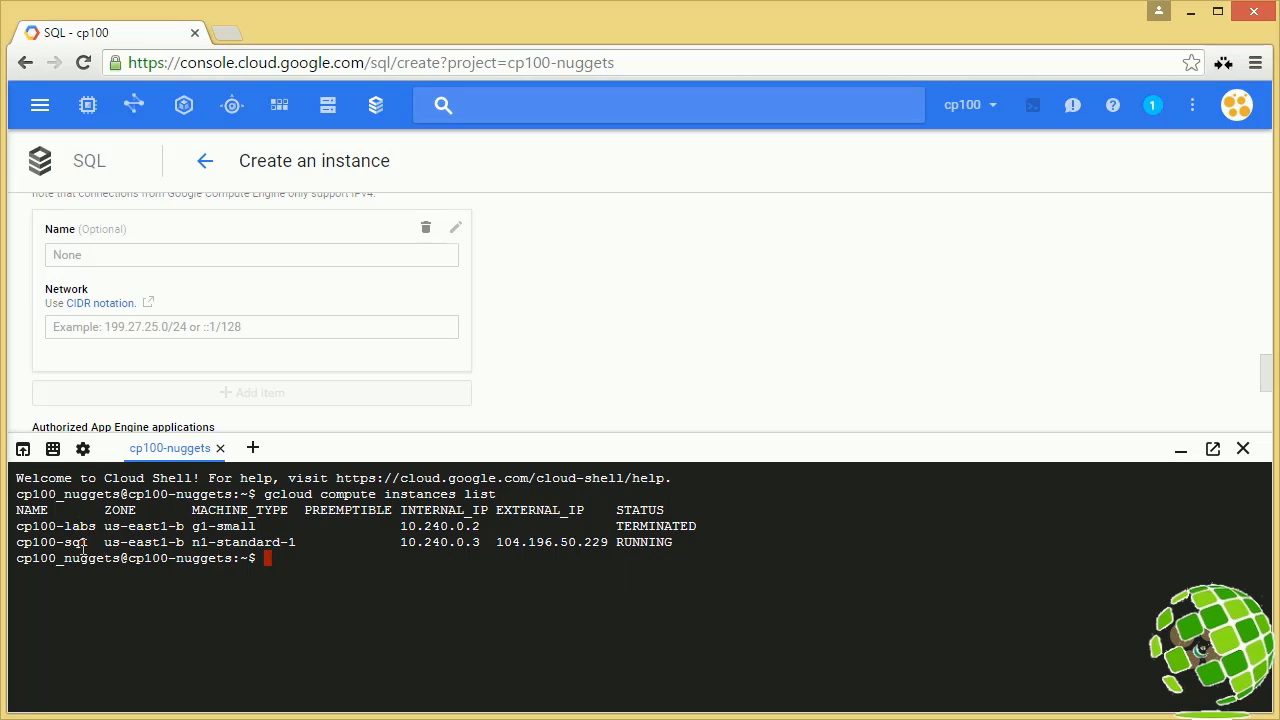
# Copy the cp100-sql VM's external IP, minimize Cloud Shell, and enter 104.196.50.229 as the authorized network.
pyautogui.moveTo(498, 544); pyautogui.dragTo(603, 545)
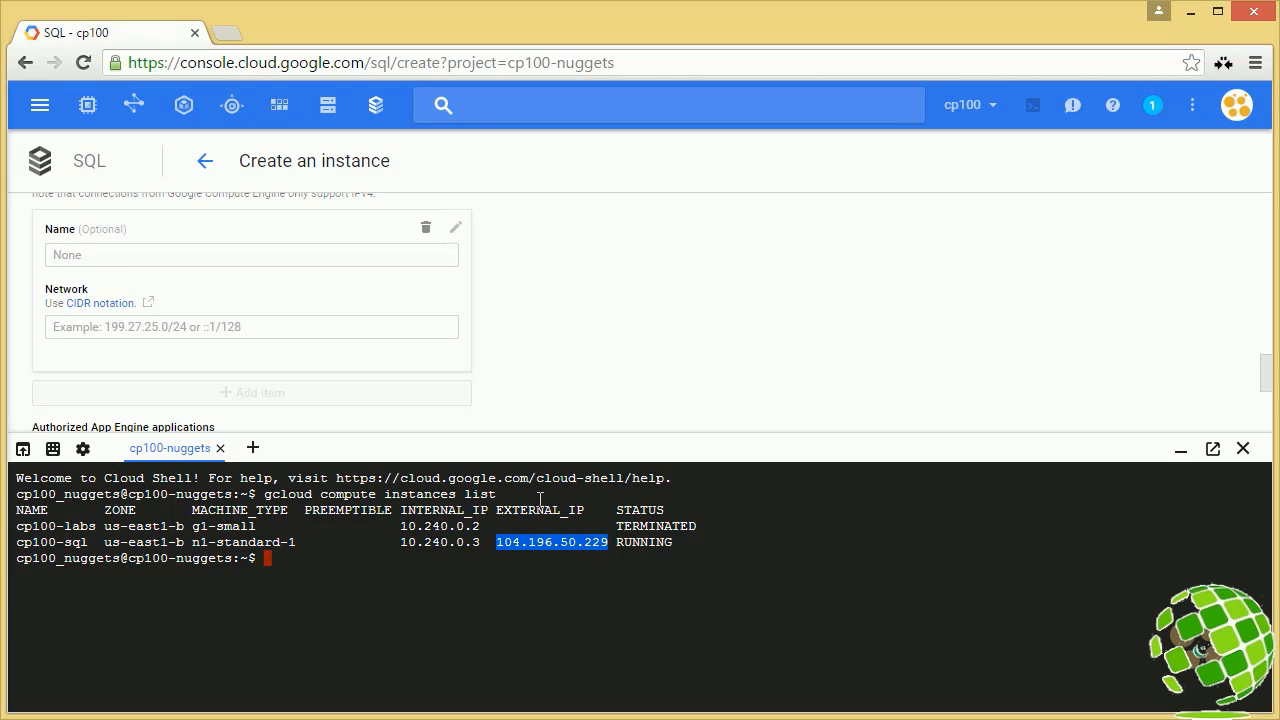
pyautogui.click(1181, 449)
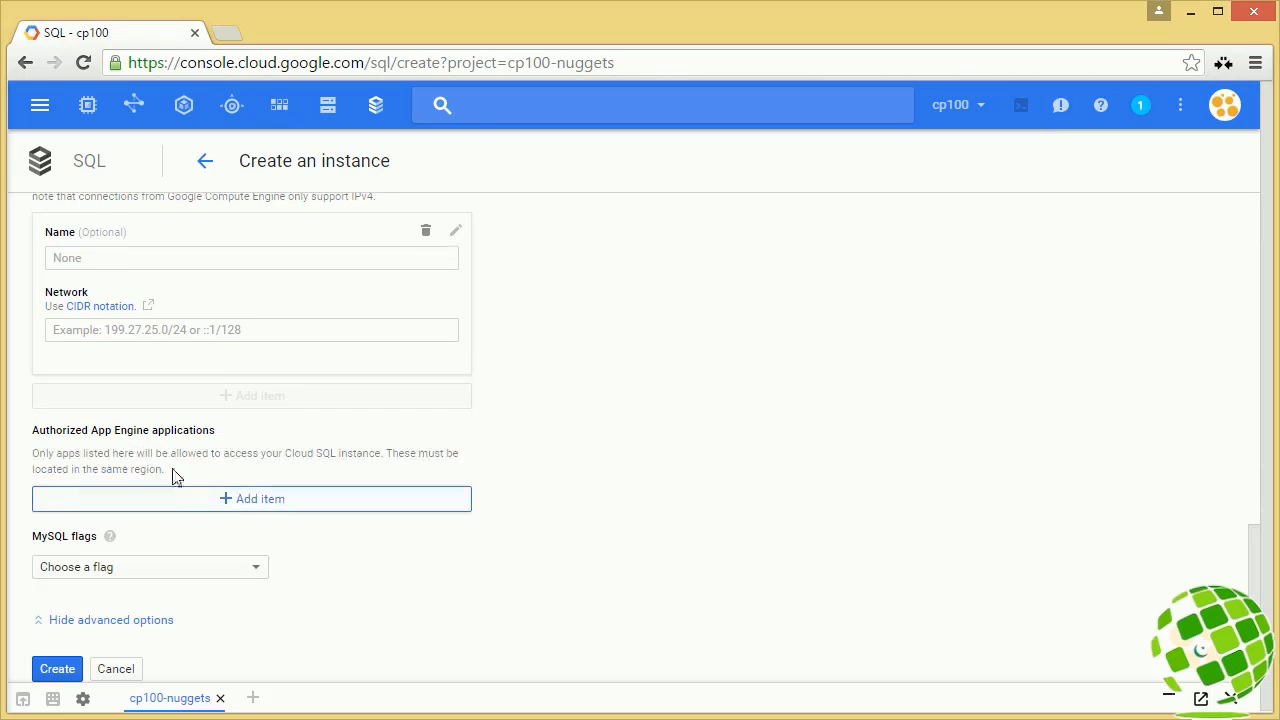
pyautogui.click(151, 331)
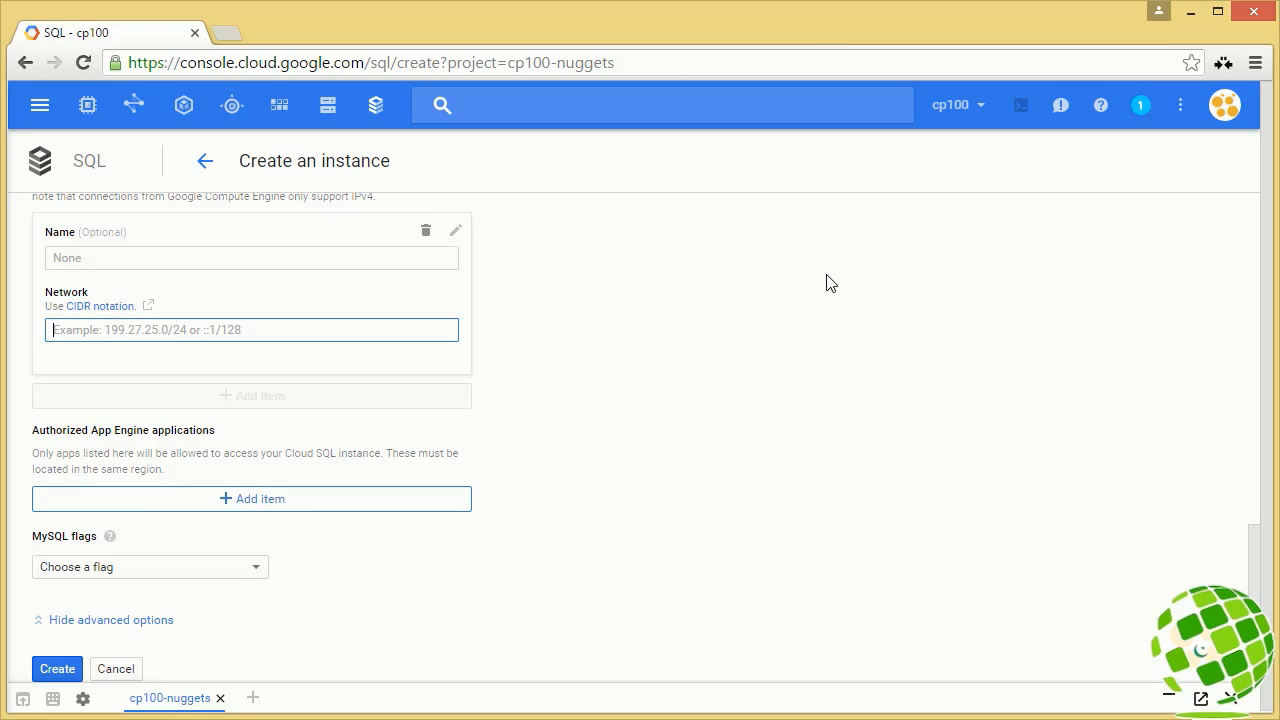
pyautogui.write('104.196.50.229')
pyautogui.click(684, 383)
# Check the authorized network entry and add a blank entry for an authorized App Engine application.
pyautogui.scroll(1, 680, 380)
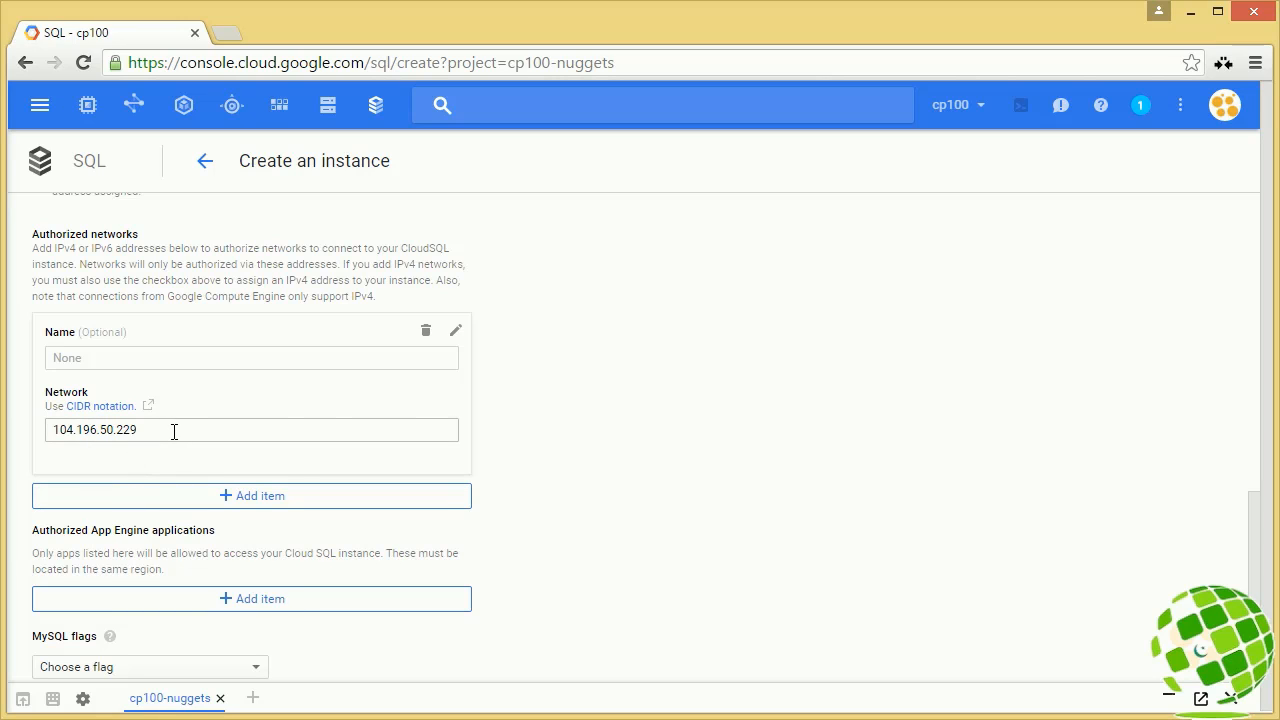
pyautogui.click(555, 543)
pyautogui.scroll(-1, 555, 543)
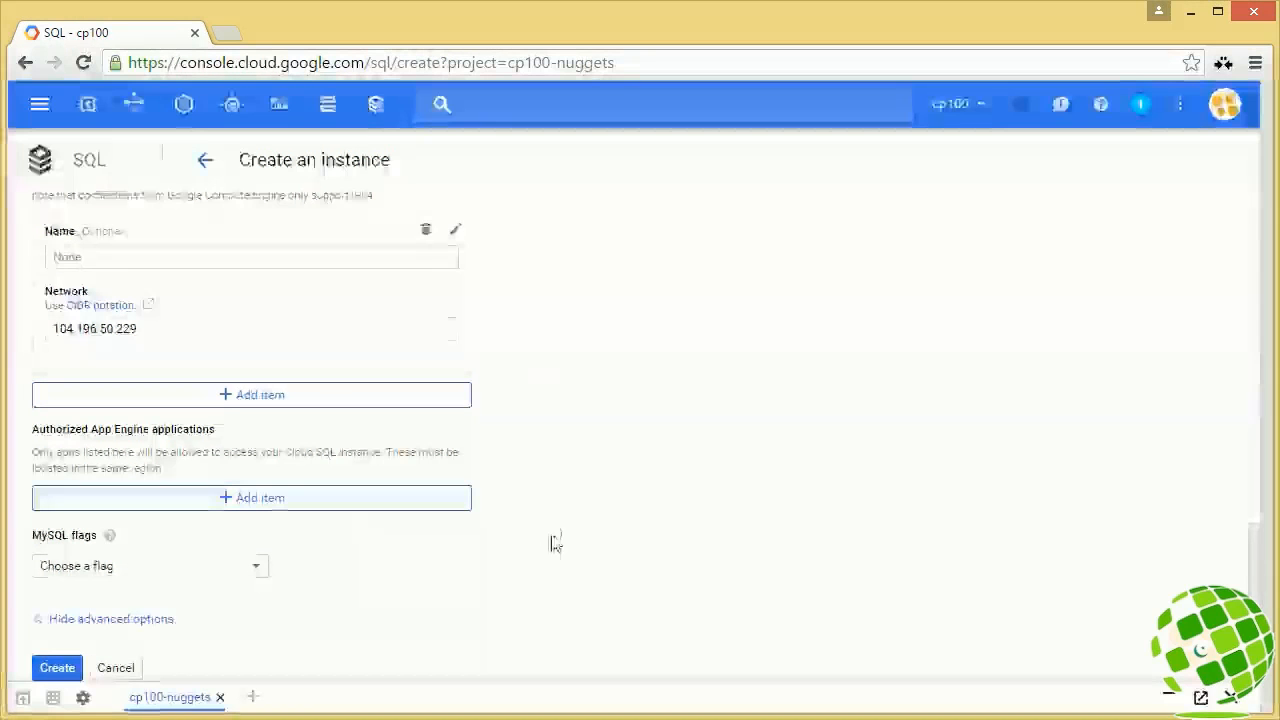
pyautogui.click(329, 502)
pyautogui.scroll(-1, 610, 578)
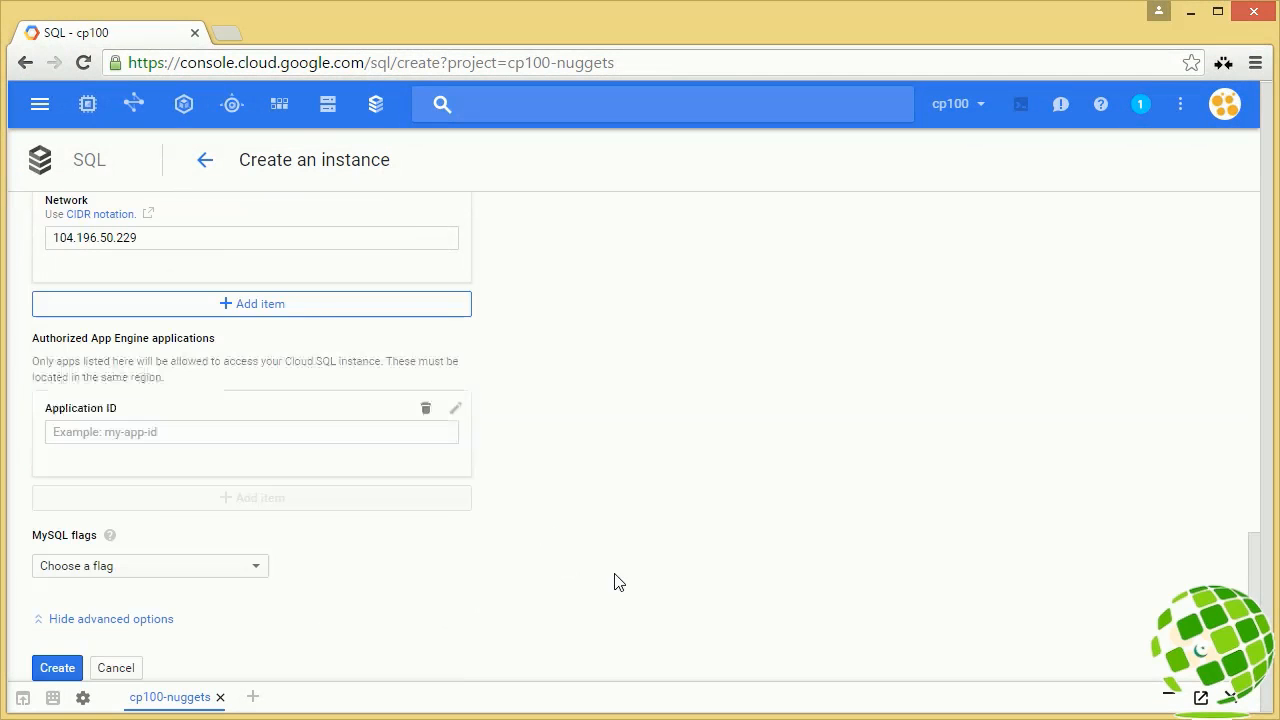
# Authorize the App Engine application cp100-nuggets and create the Cloud SQL instance.
pyautogui.click(123, 436)
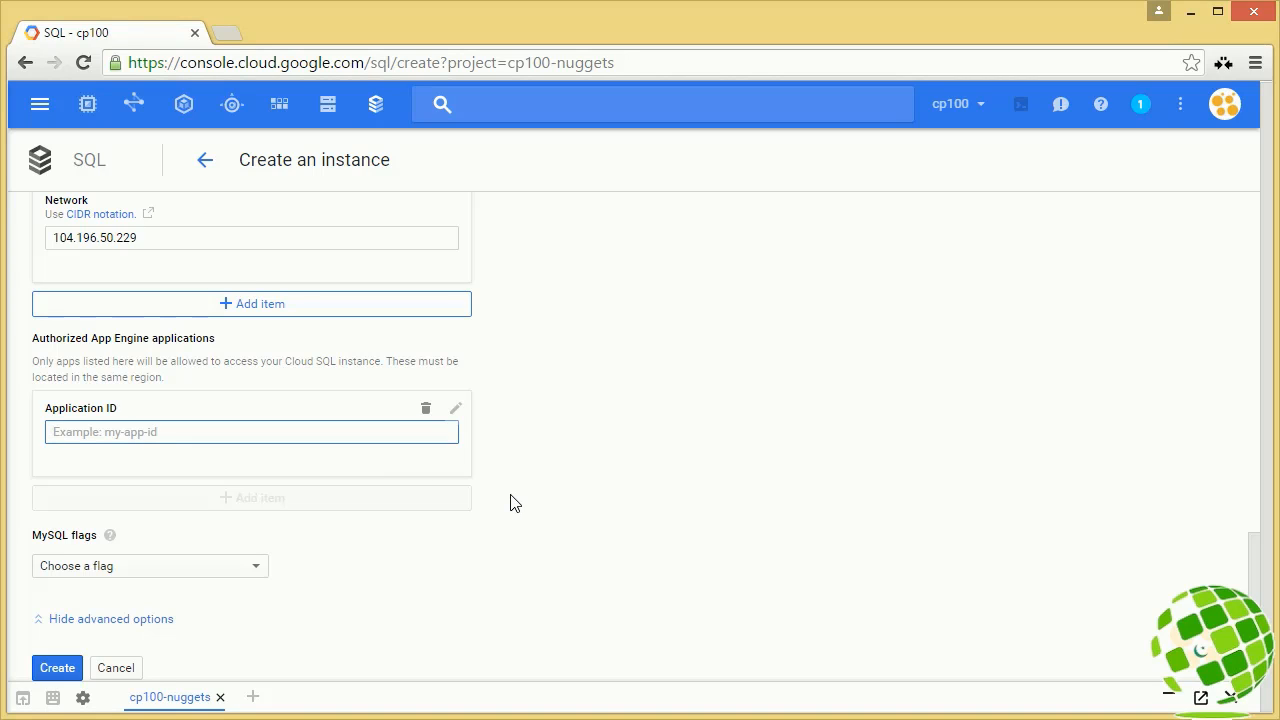
pyautogui.write('cp100-nuggets')
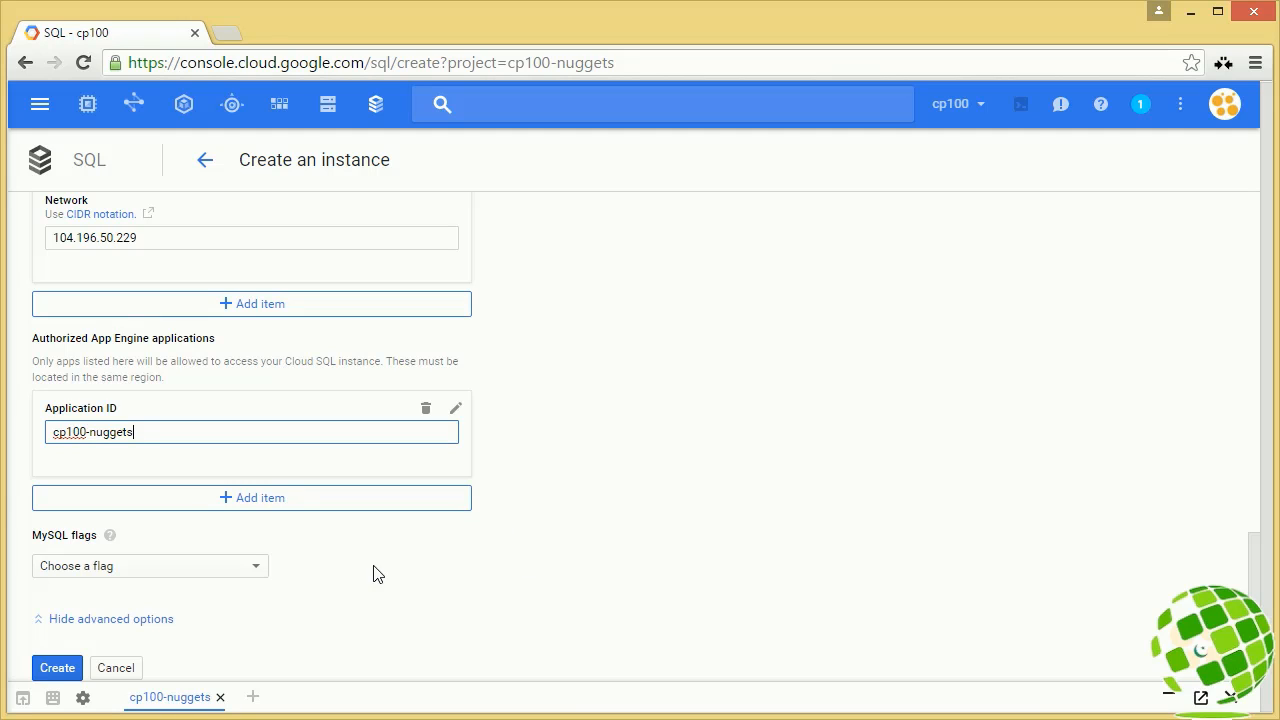
pyautogui.click(484, 515)
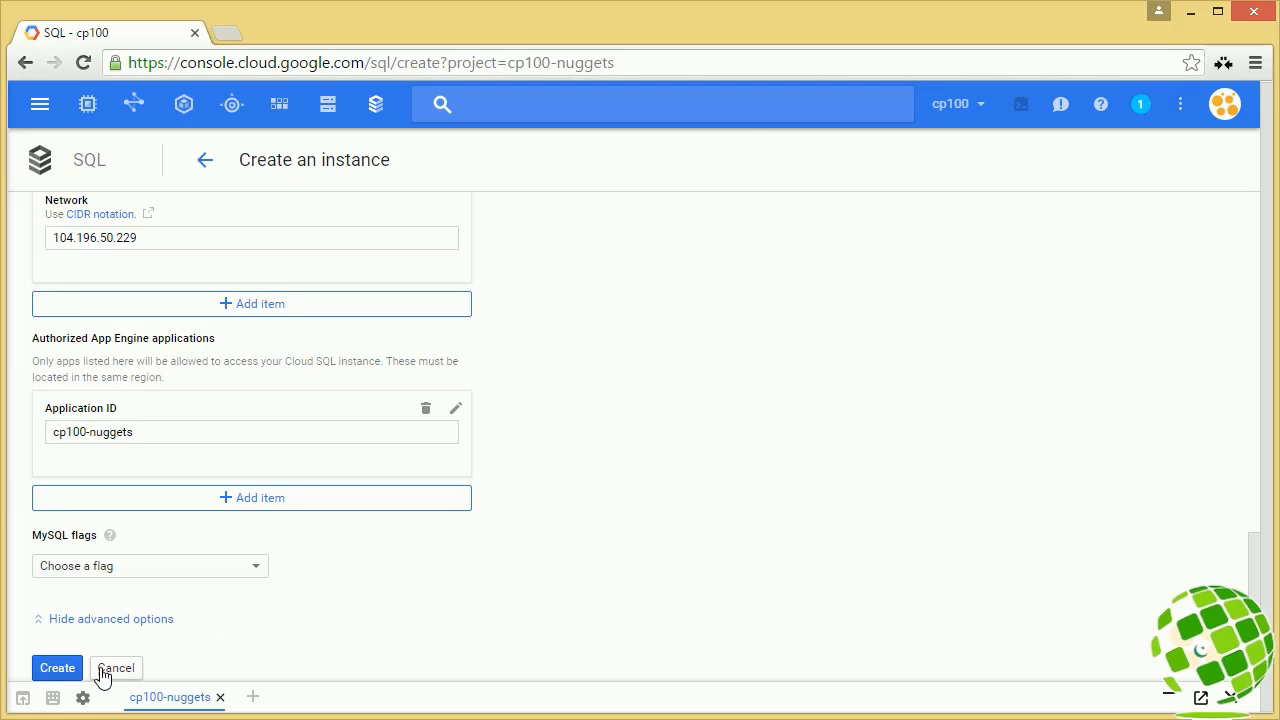
pyautogui.click(55, 671)
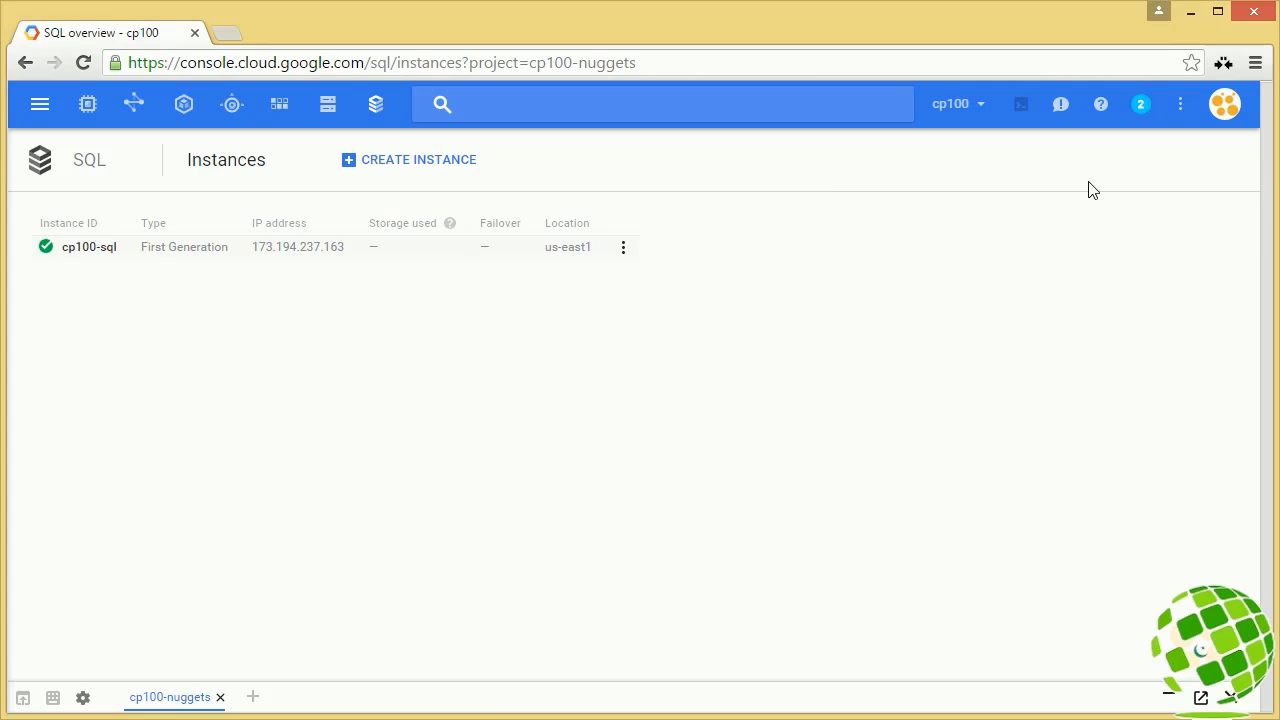
# Check the notifications for the instance creation and look up the cp100-sql instance's IP address.
pyautogui.click(1141, 104)
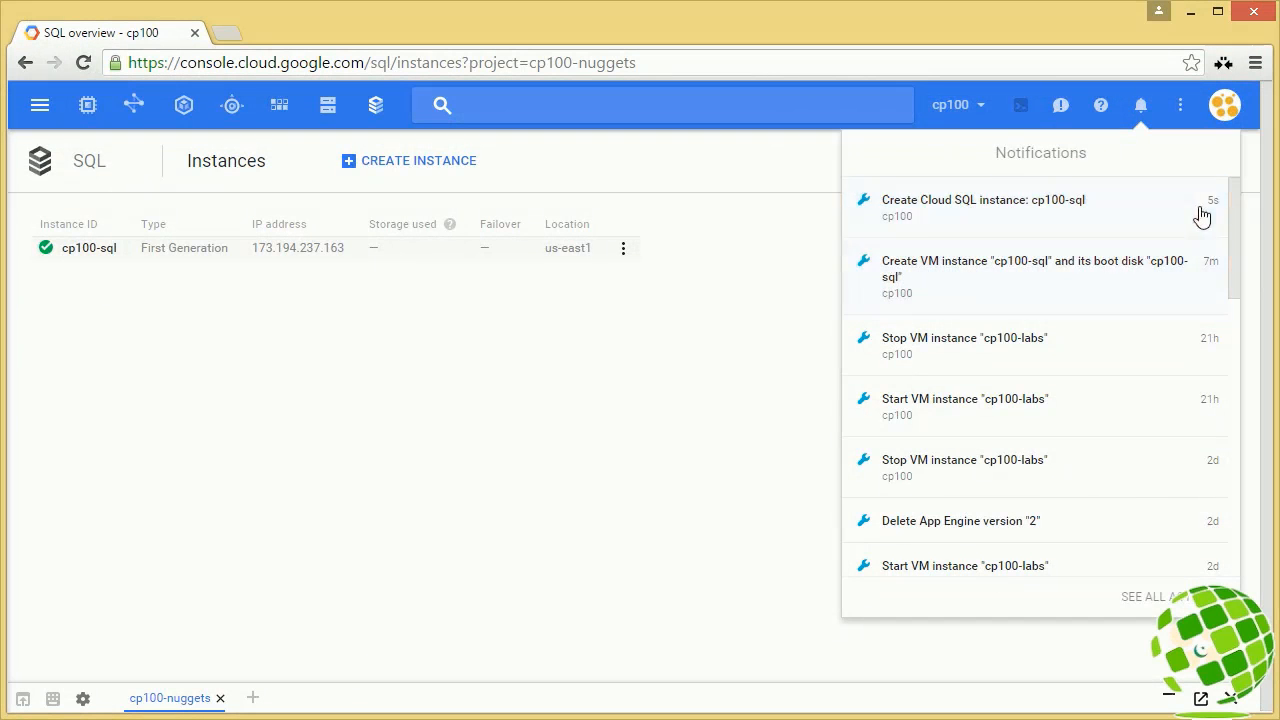
pyautogui.click(566, 423)
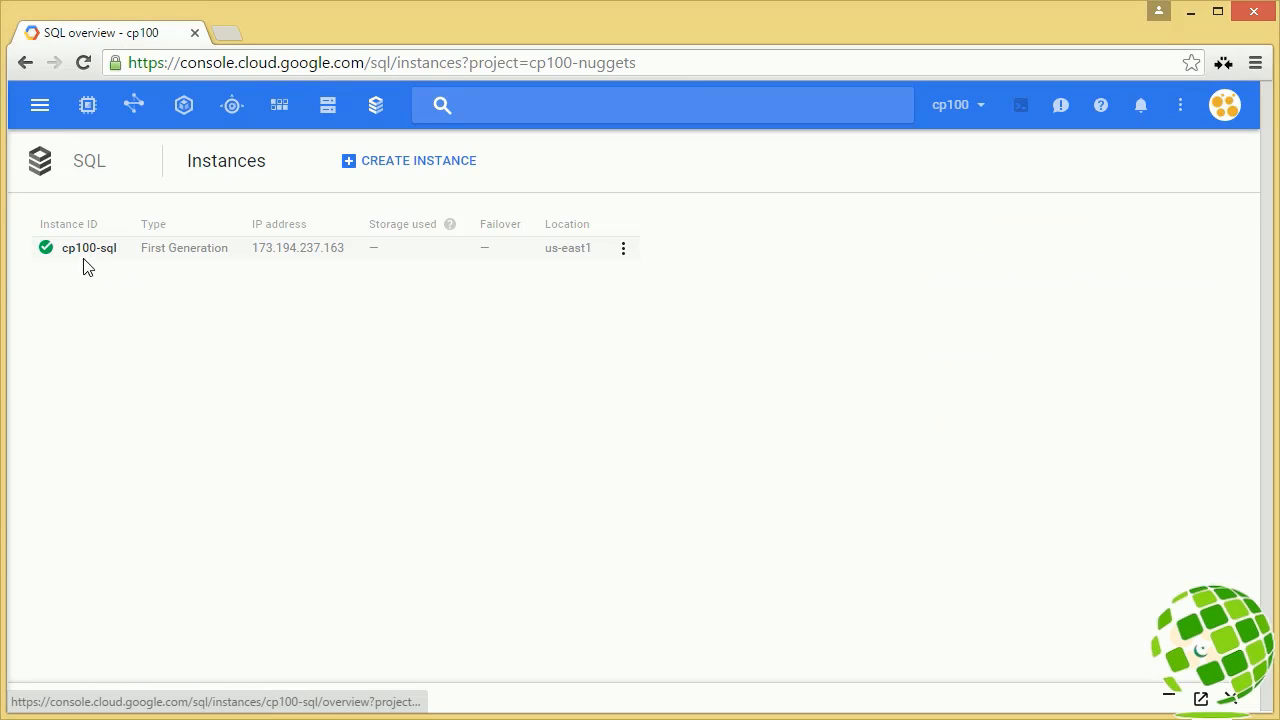
pyautogui.moveTo(252, 245); pyautogui.dragTo(348, 247)
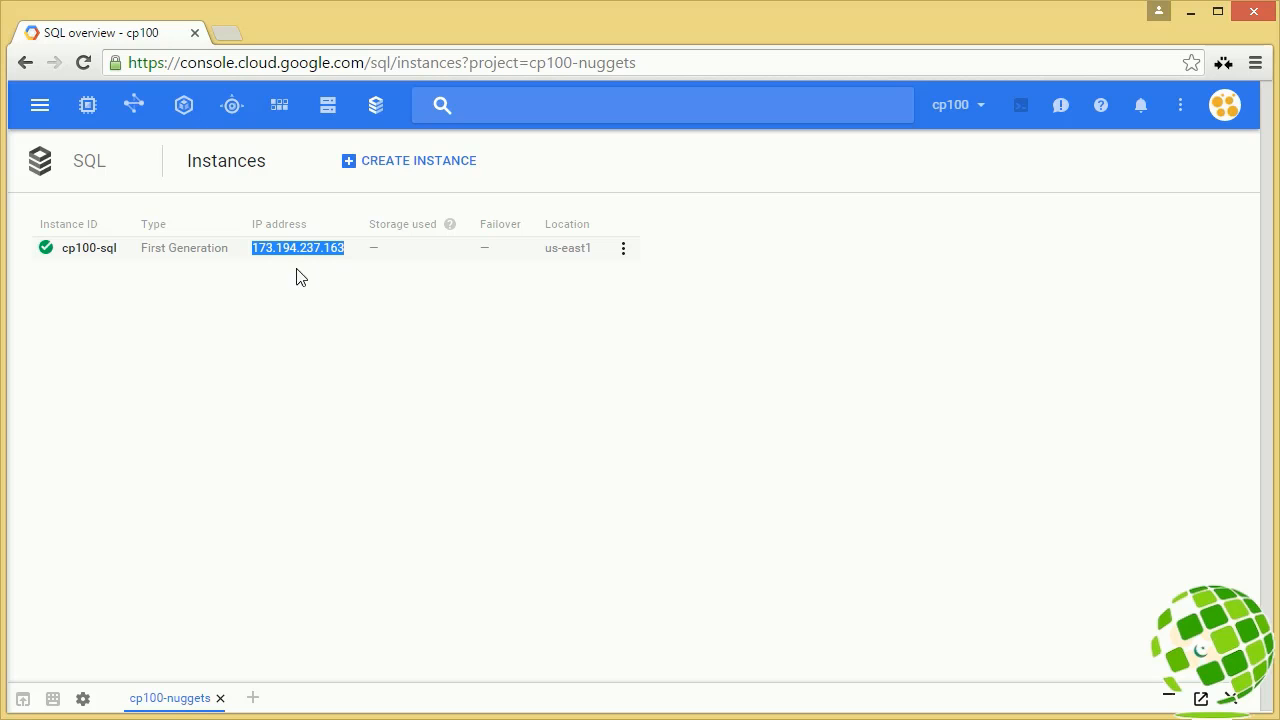
pyautogui.click(275, 372)
# List the Cloud SQL instances in Cloud Shell with gcloud sql instances list, and minimize the shell.
pyautogui.click(189, 694)
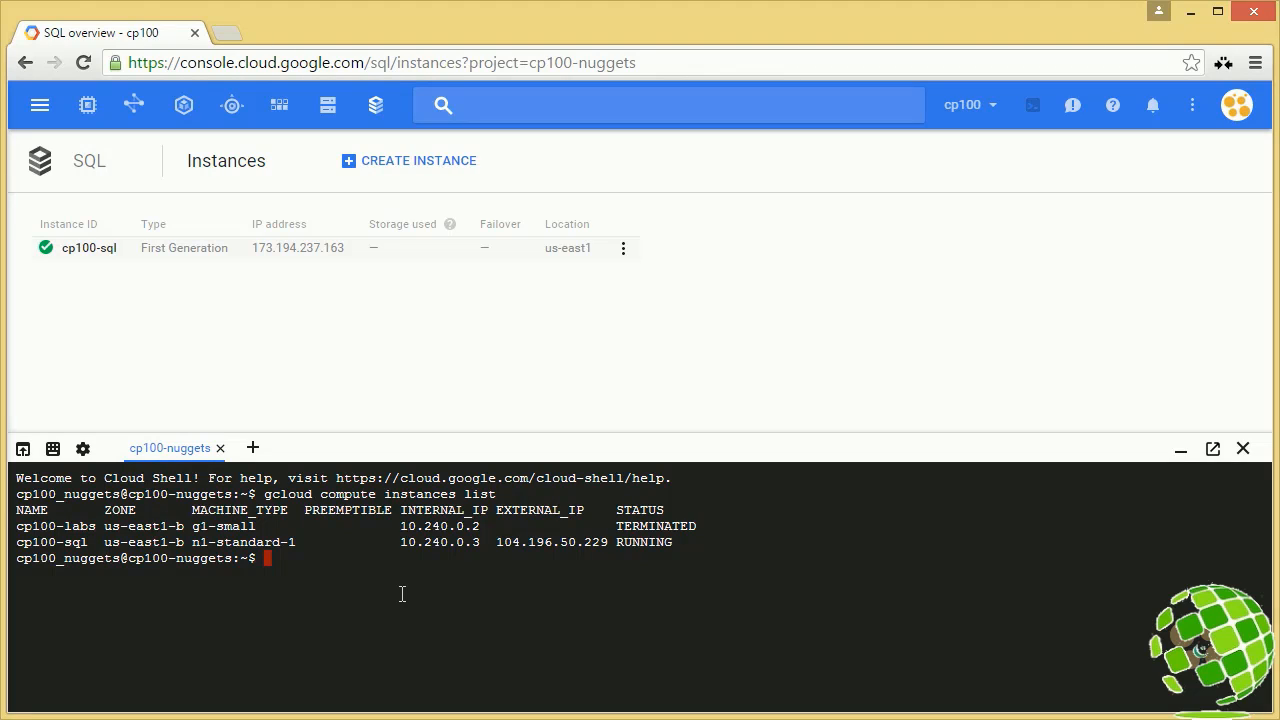
pyautogui.write('gcloud sql instances list')
pyautogui.press('Return')
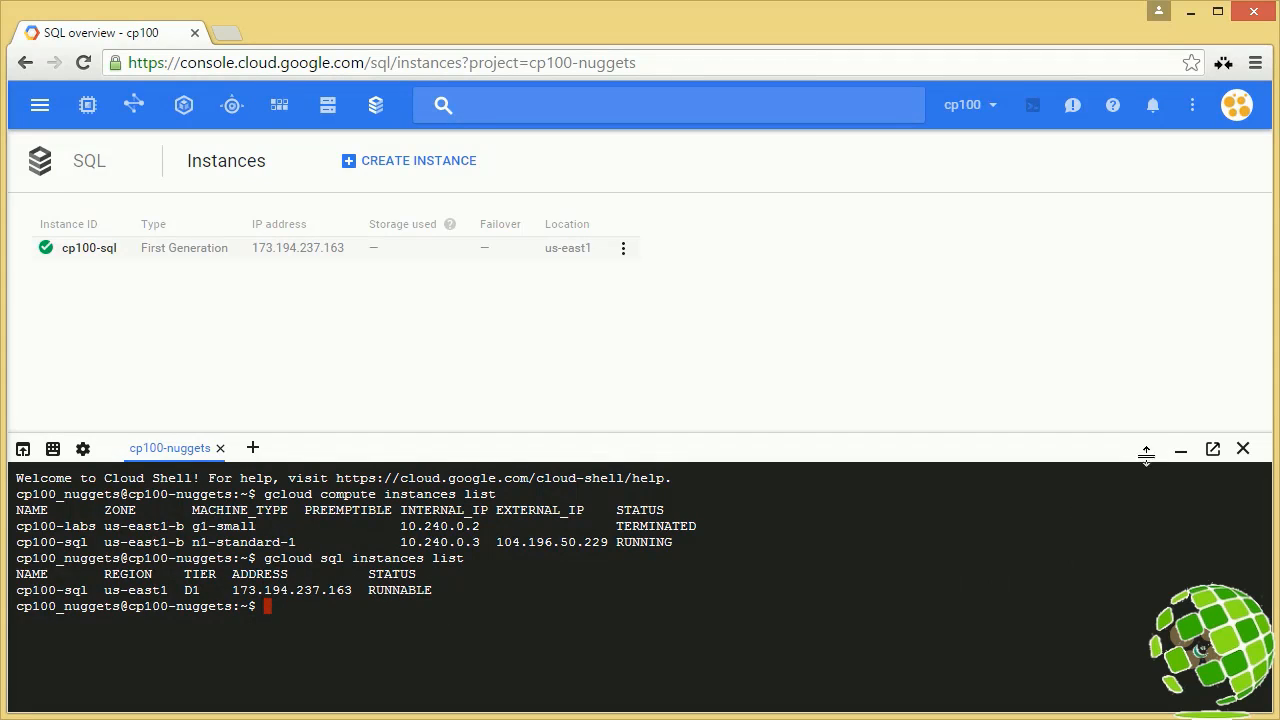
pyautogui.click(1181, 449)
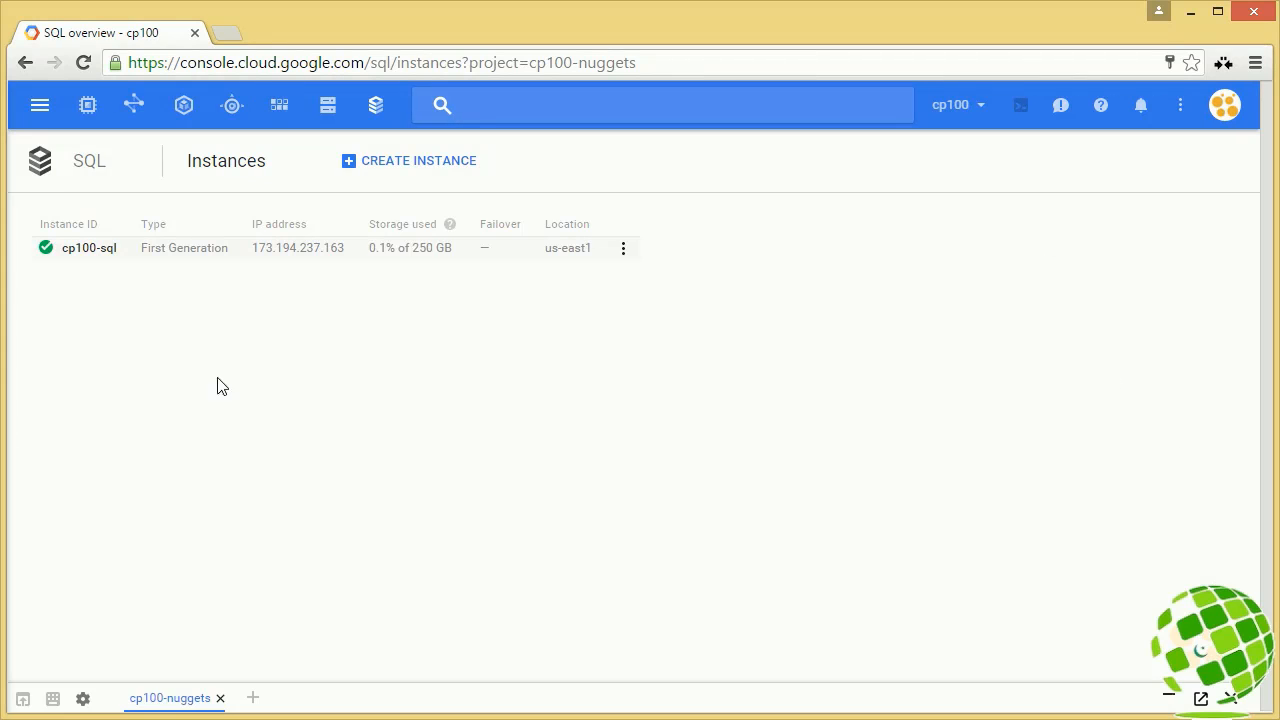
# Open the cp100-sql instance's details and examine its available usage metrics and properties.
pyautogui.click(89, 250)
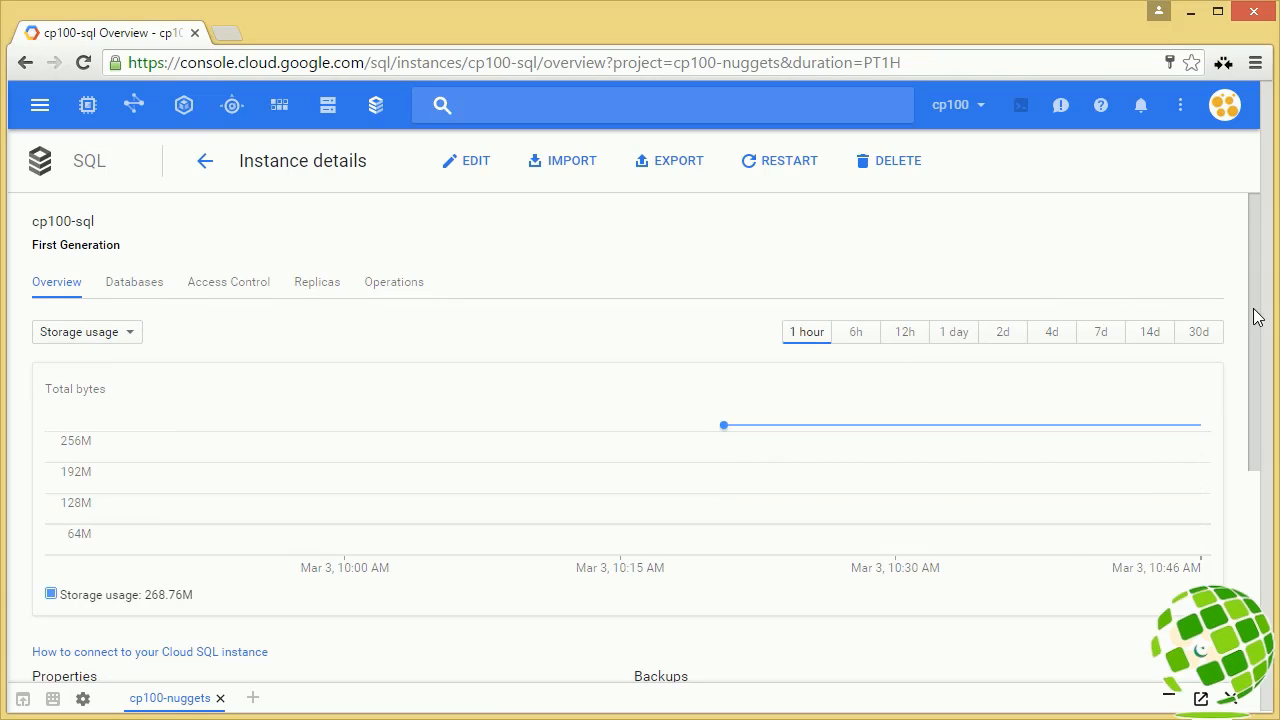
pyautogui.moveTo(1251, 314); pyautogui.dragTo(1257, 352)
pyautogui.click(96, 273)
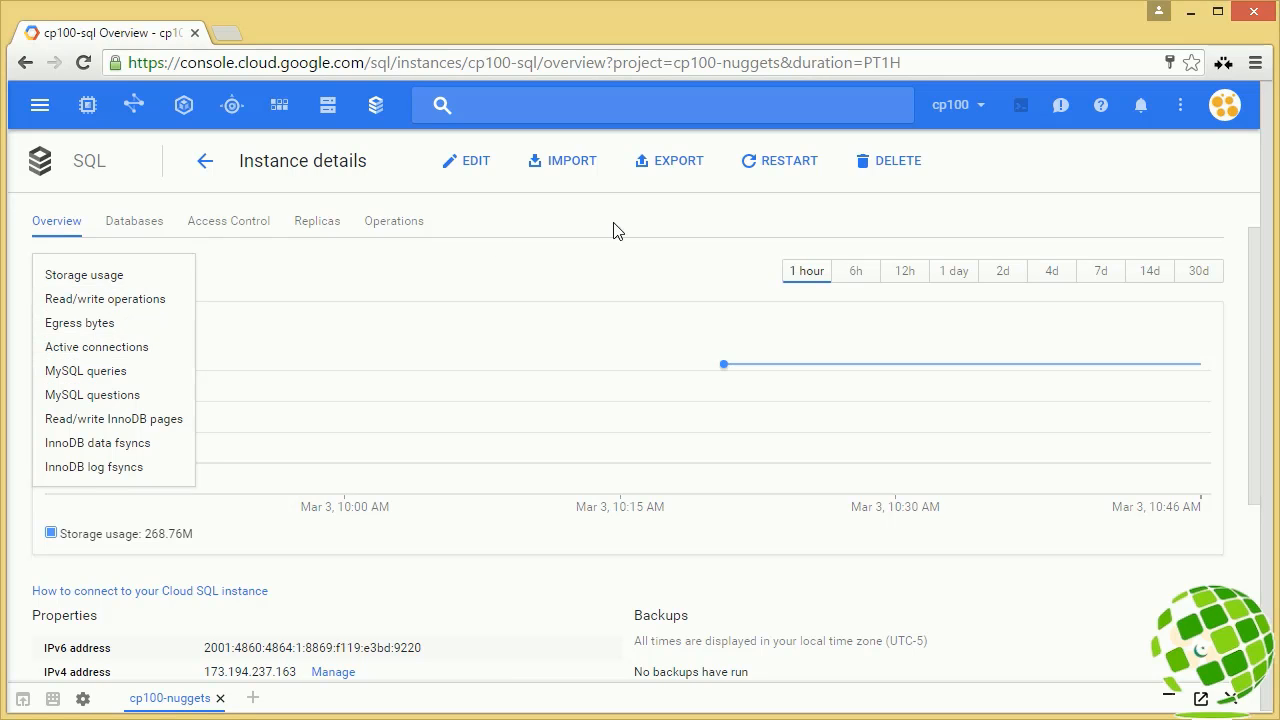
pyautogui.click(606, 266)
pyautogui.moveTo(1245, 345); pyautogui.dragTo(1237, 528)
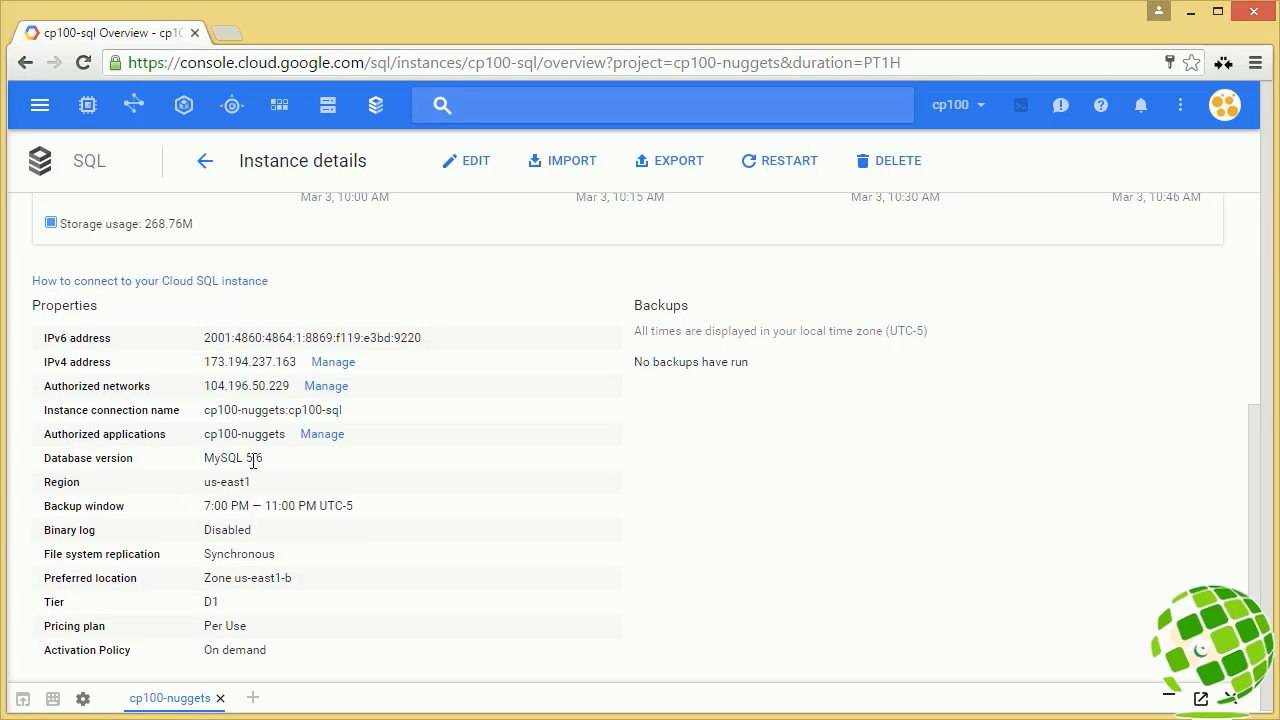
pyautogui.scroll(4, 600, 465)
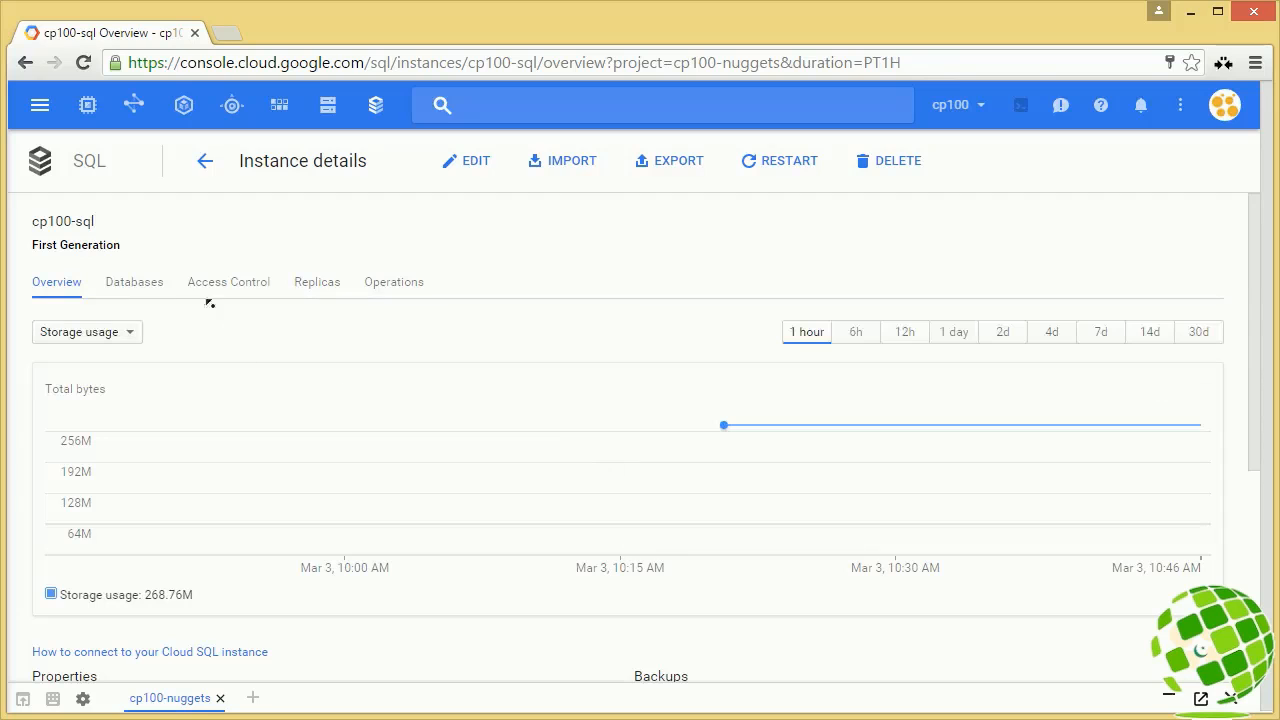
# Review the cp100-sql instance's databases and its access authorization settings.
pyautogui.click(145, 289)
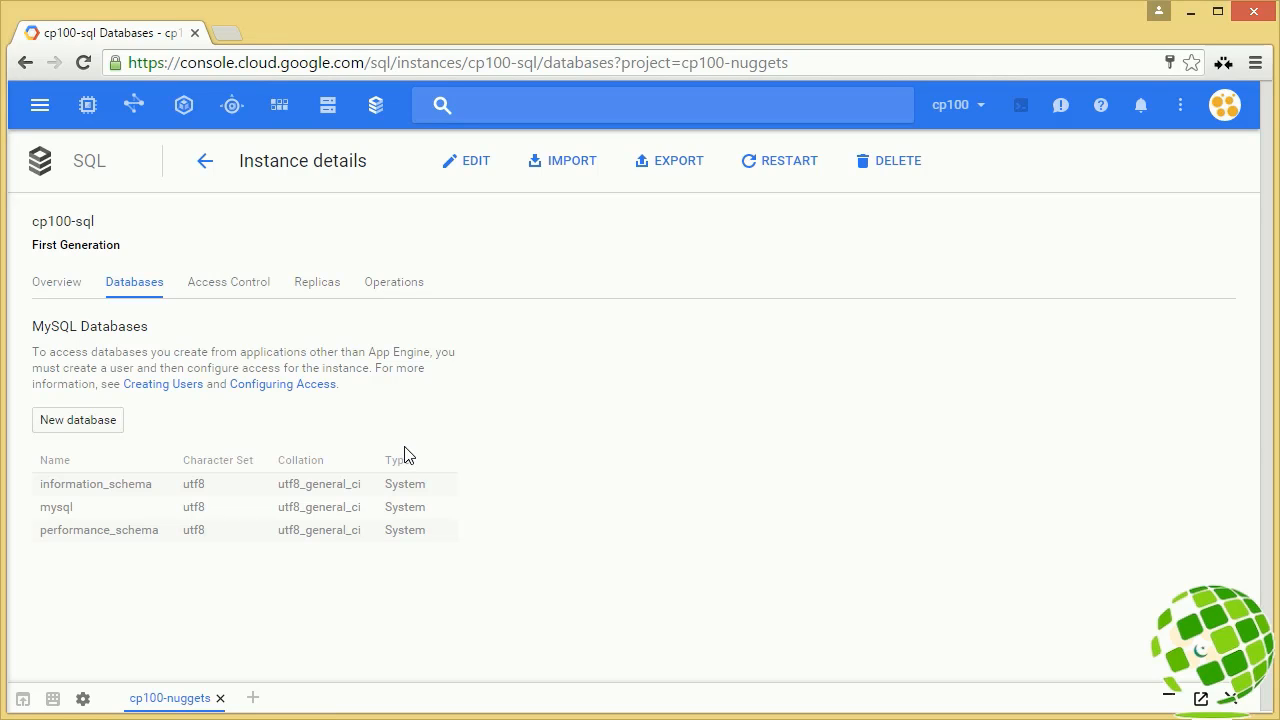
pyautogui.click(232, 287)
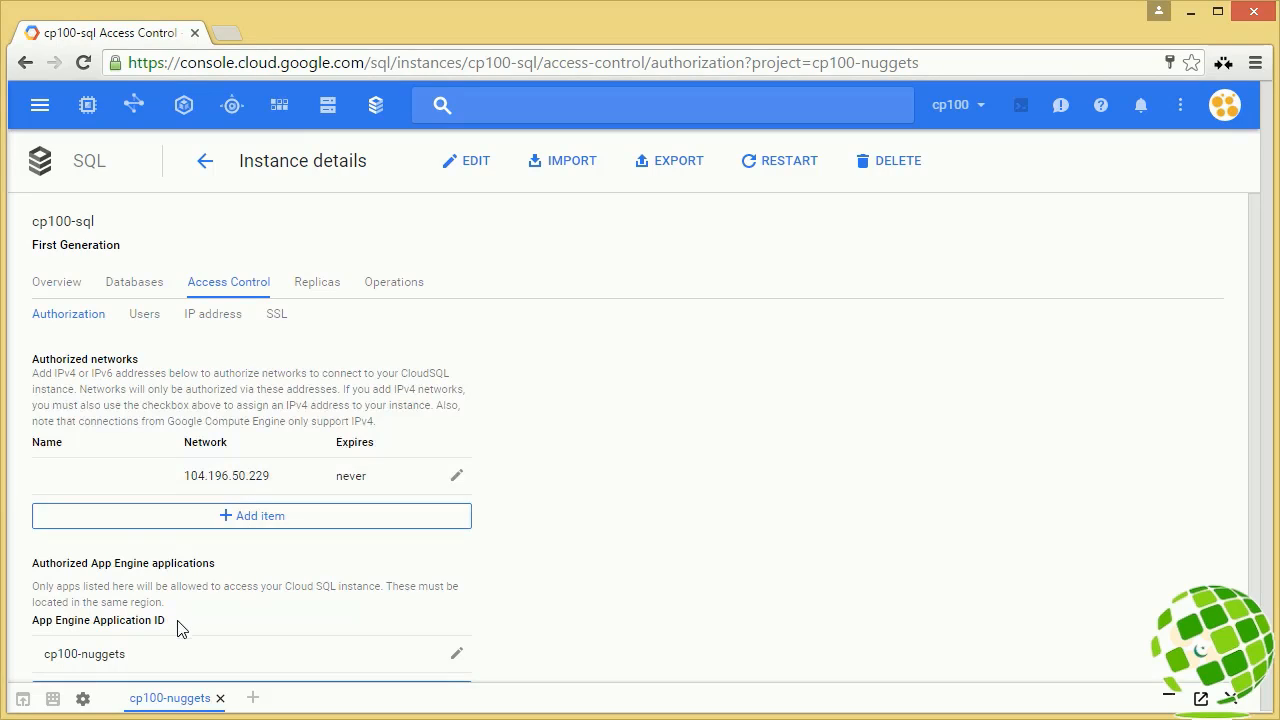
pyautogui.click(211, 323)
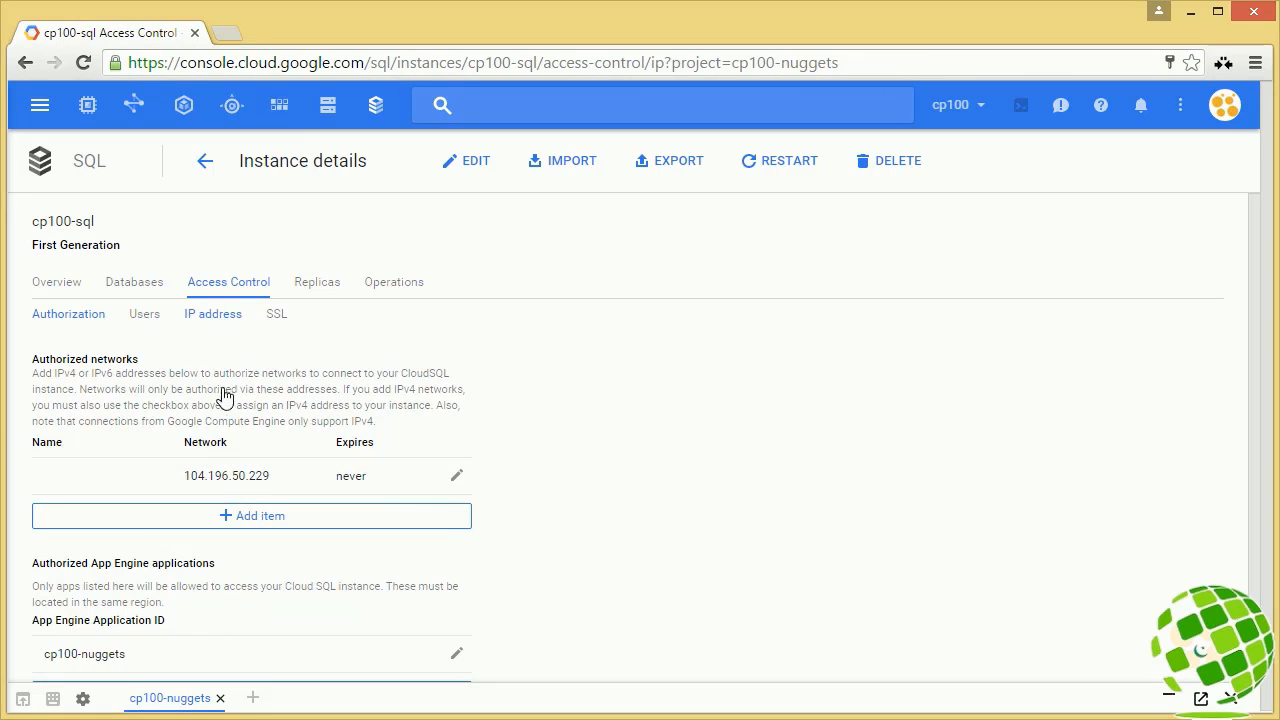
# Create a MySQL user account named root, allowed from any host, and enter its password.
pyautogui.click(141, 316)
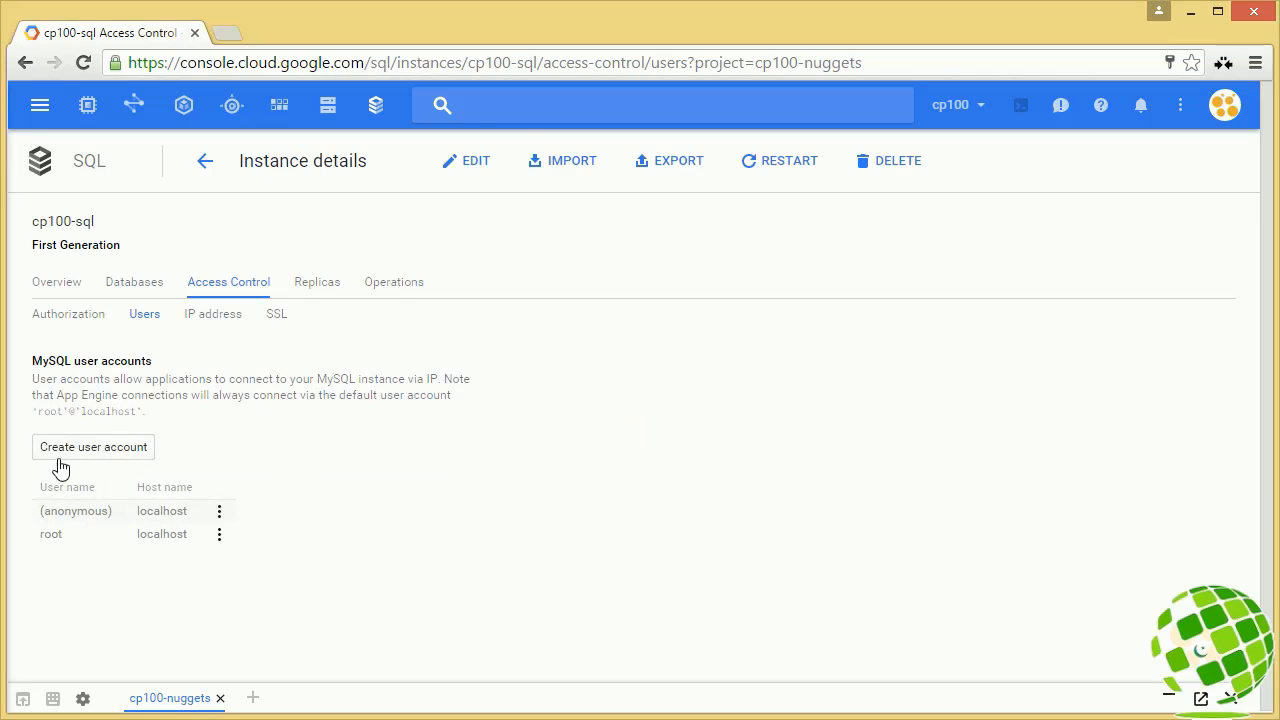
pyautogui.click(58, 458)
pyautogui.click(481, 264)
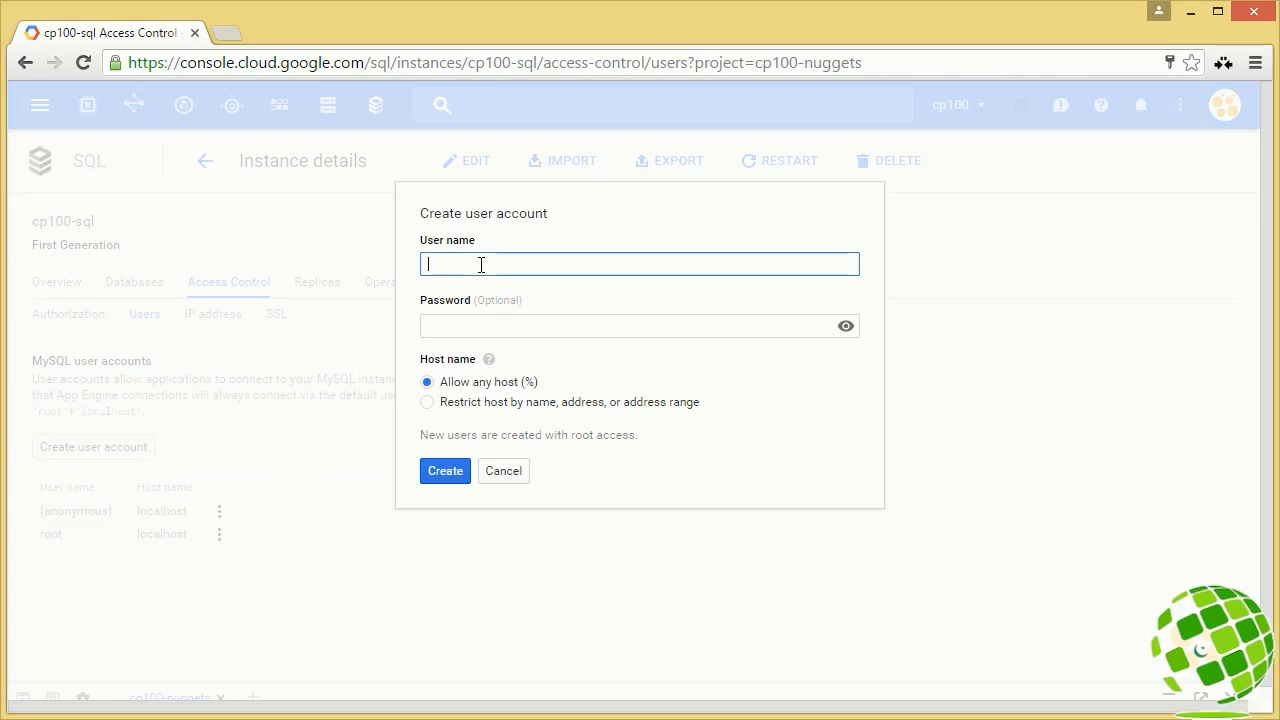
pyautogui.click(473, 316)
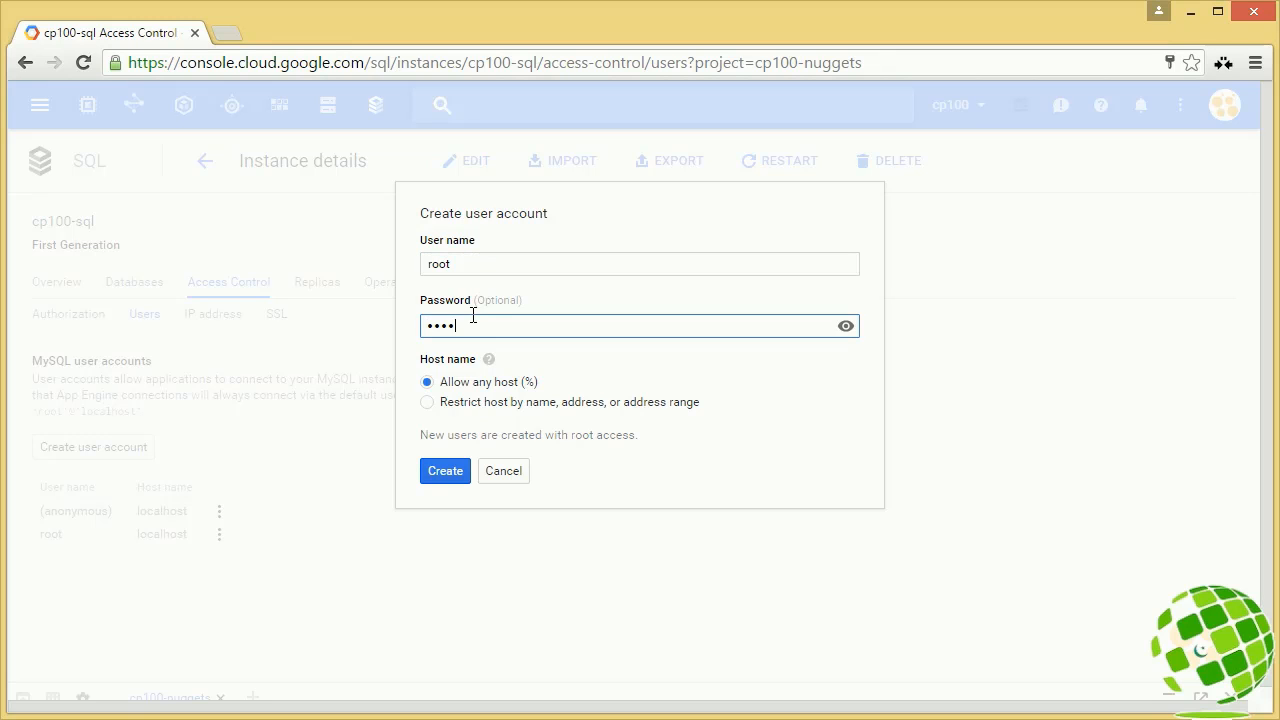
pyautogui.click(440, 472)
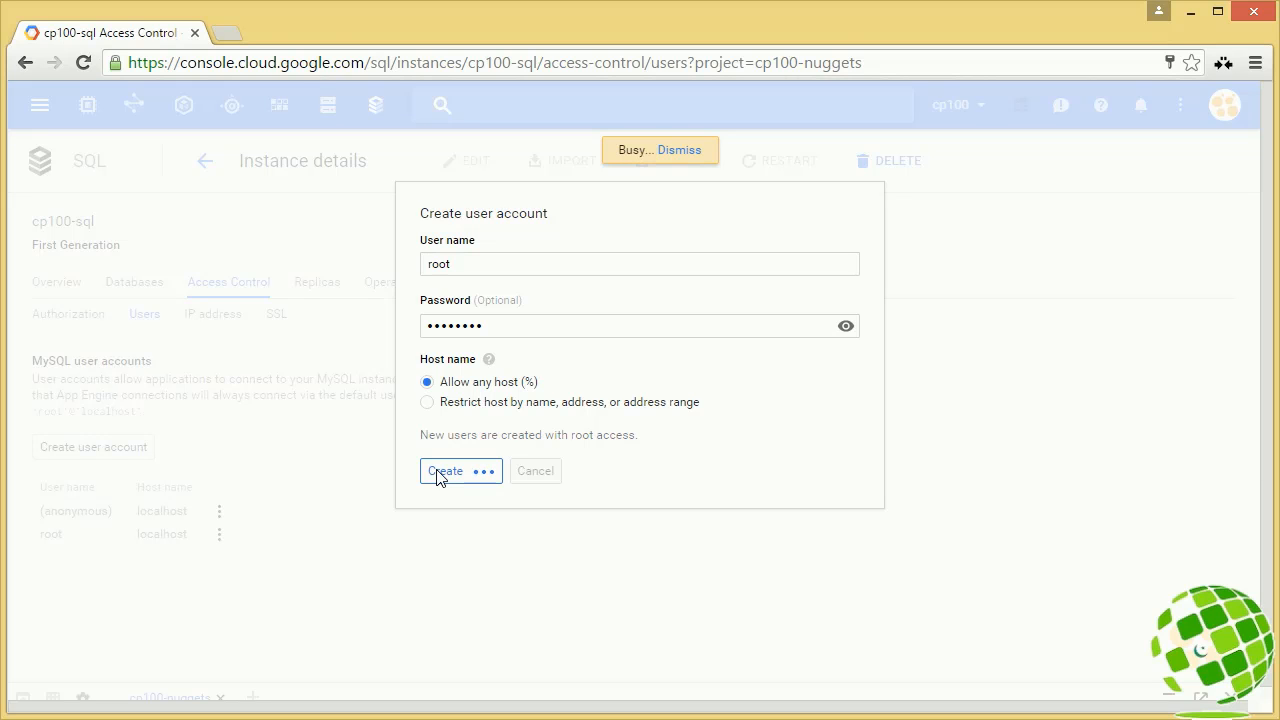
# Open a second Cloud Shell session and connect with gcloud compute ssh cp100-sql, choosing zone 12 (us-east1-b).
pyautogui.click(171, 694)
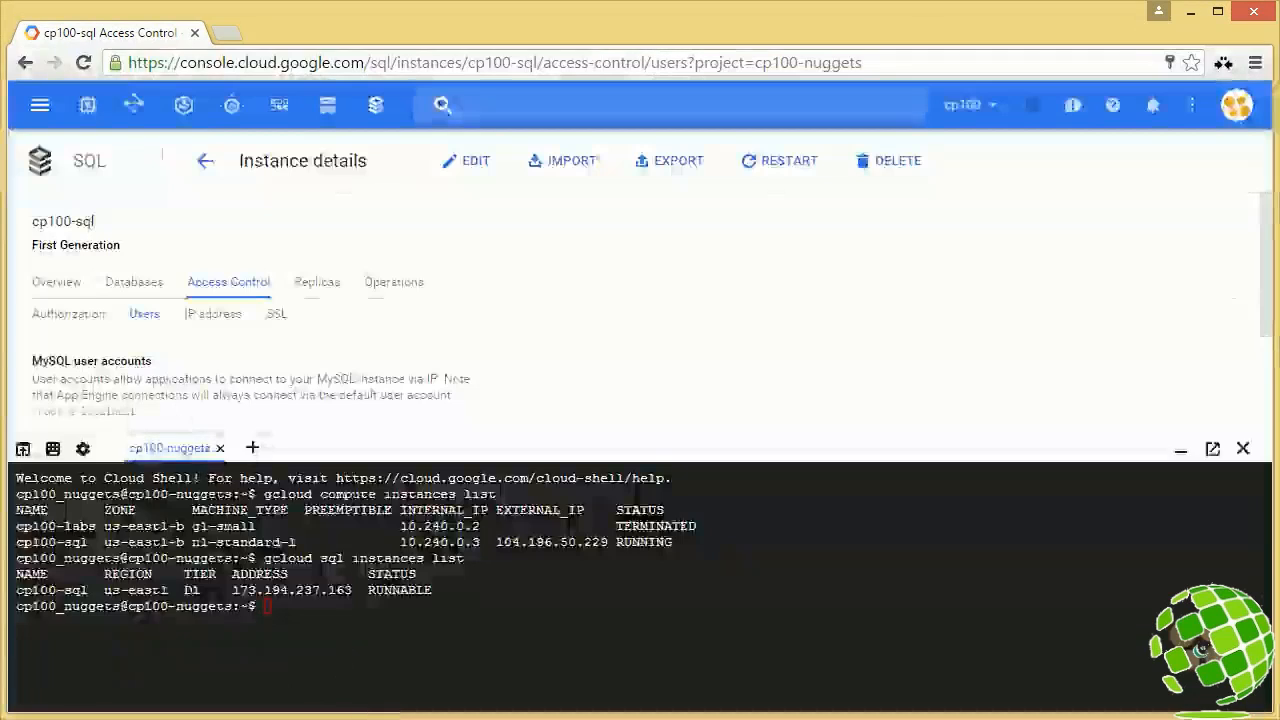
pyautogui.click(252, 448)
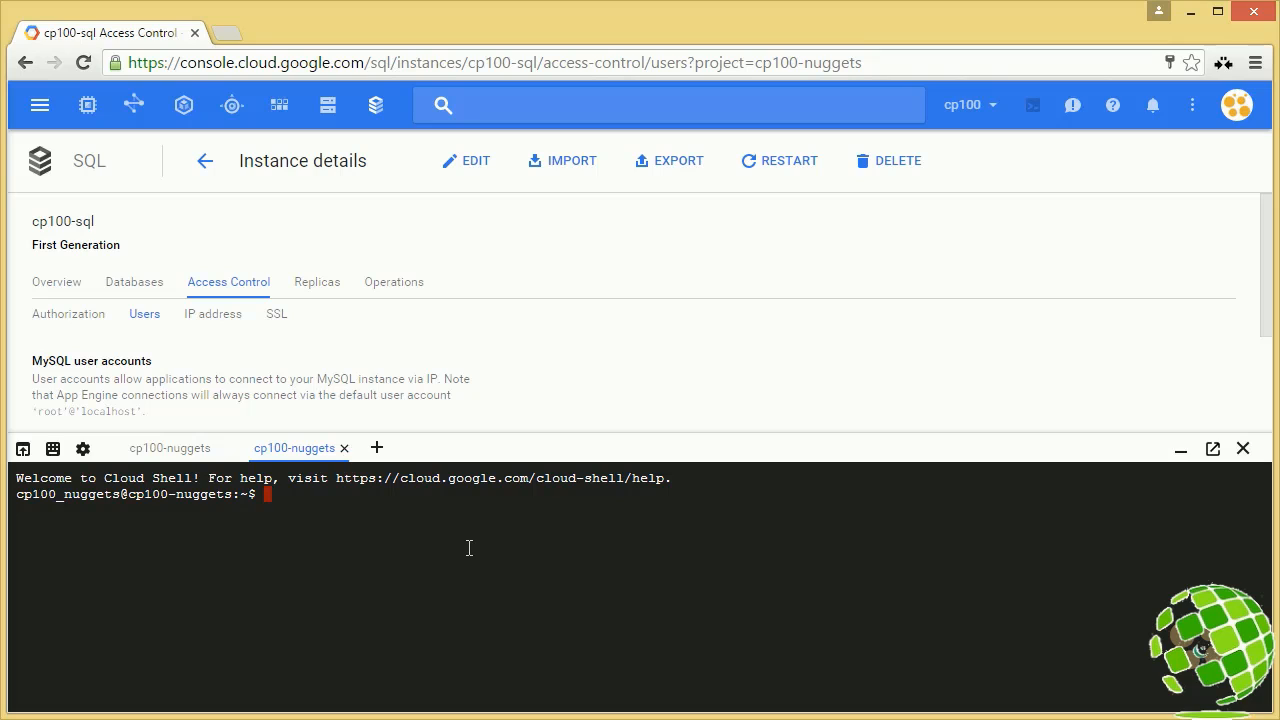
pyautogui.write('gcloud compute ssh ')
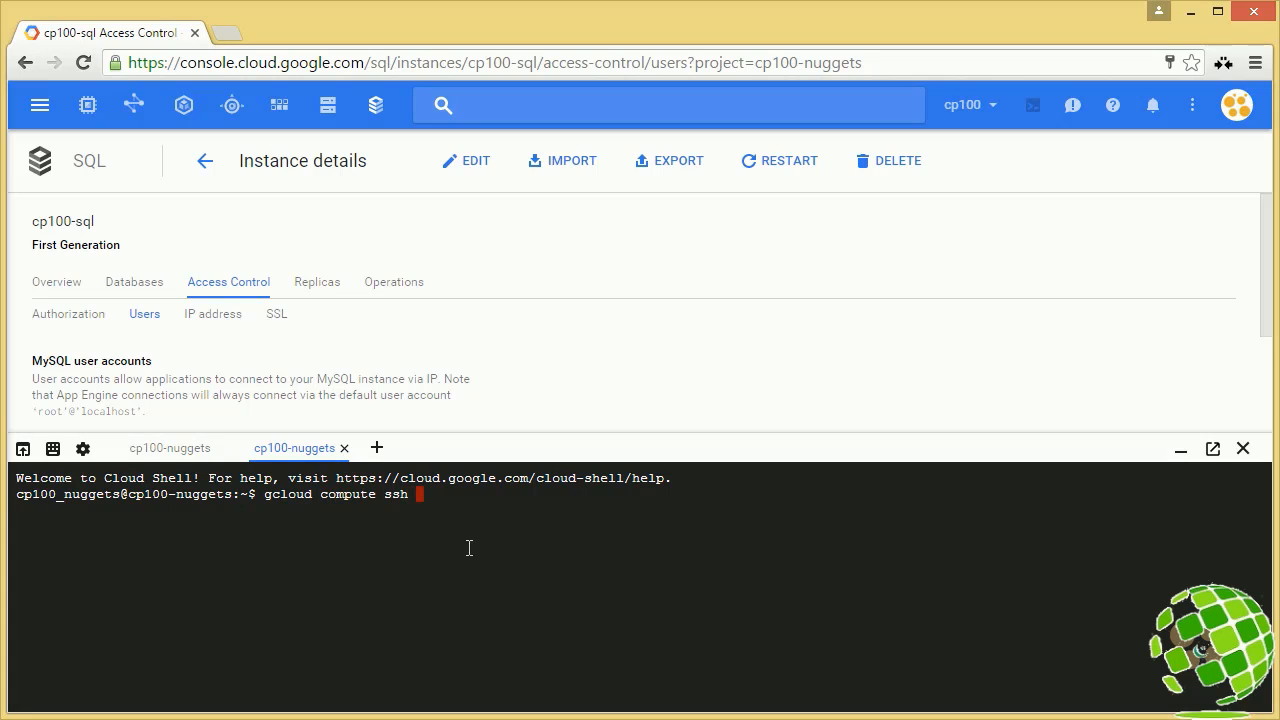
pyautogui.write('cp100-sql')
pyautogui.press('Return')
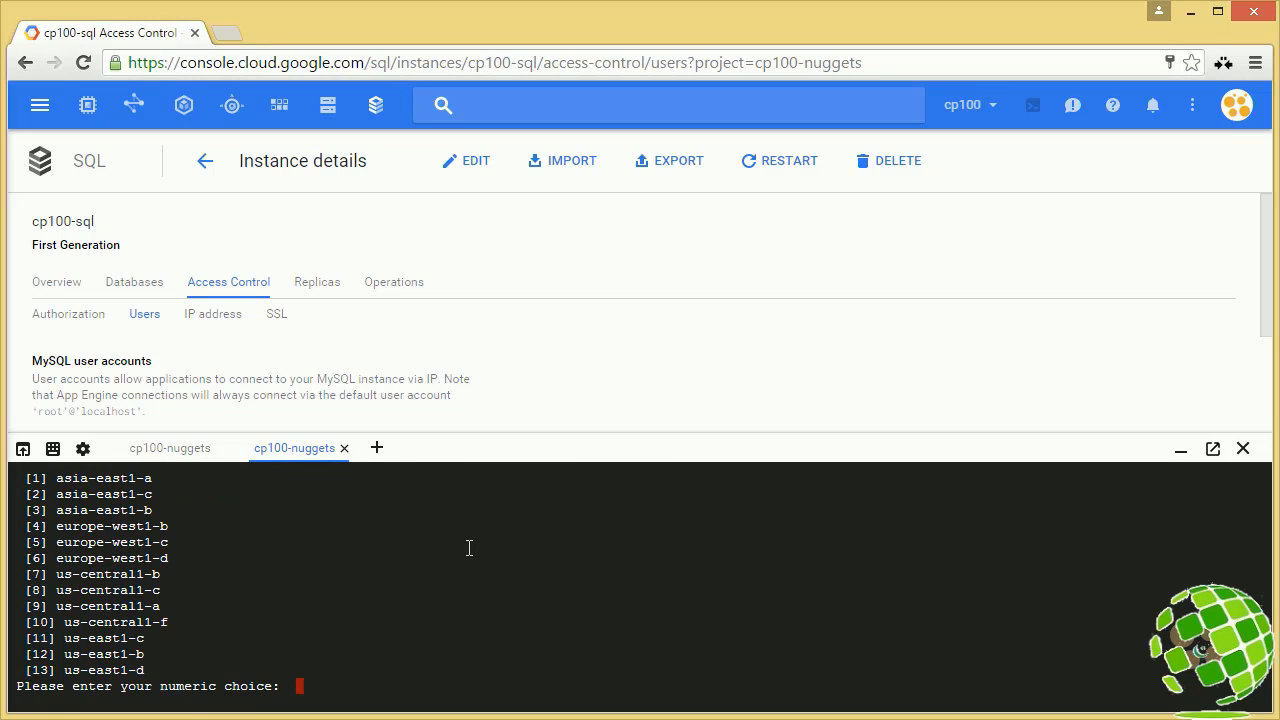
pyautogui.write('12')
pyautogui.press('Return')
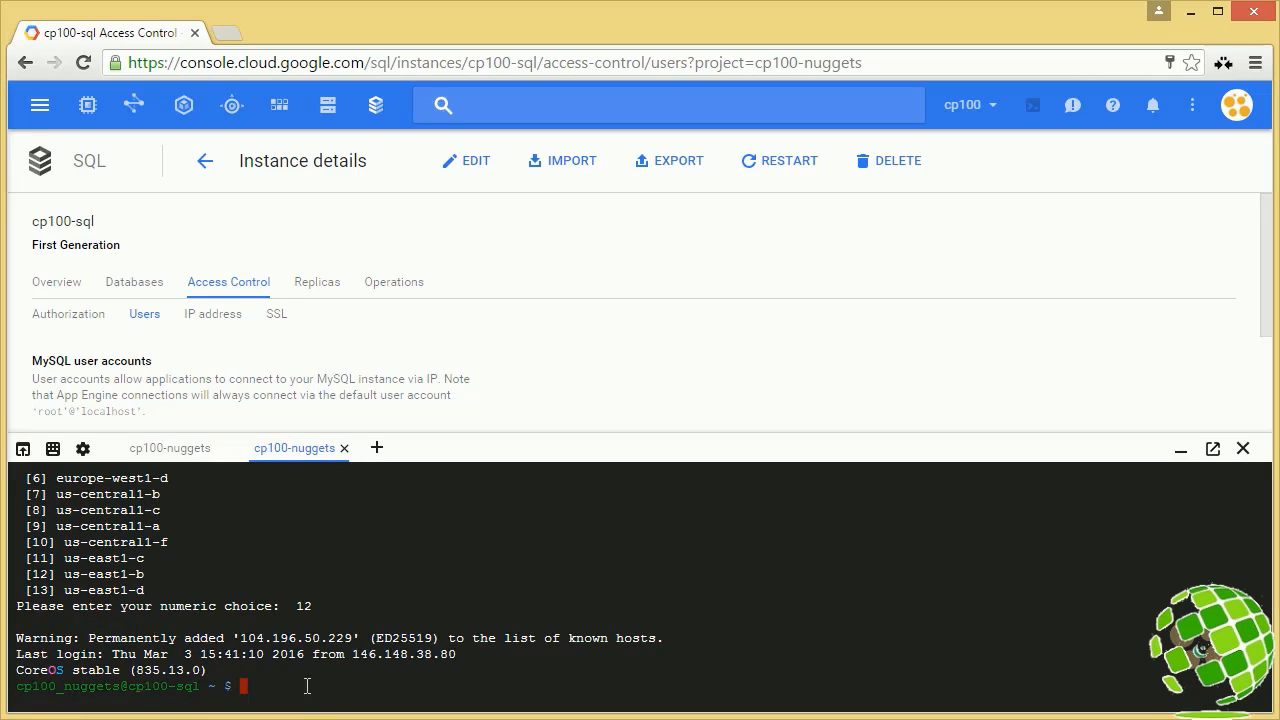
# Run docker run -i -t tutum/mysql mysql -u root -p -h 173.194.237.163, check the instance address, and enter the root account's password.
pyautogui.write('docker run -i -t tutum/mysql mysql -u root -p -h 173.194.237.163')
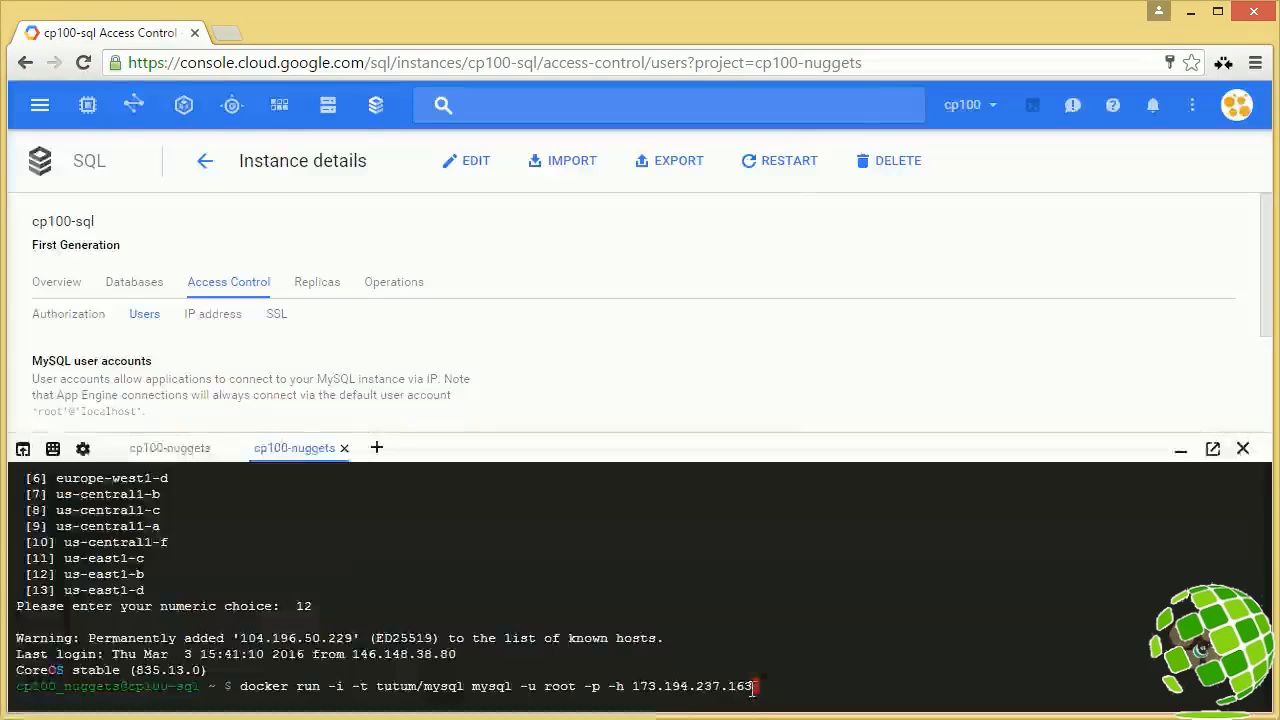
pyautogui.click(170, 448)
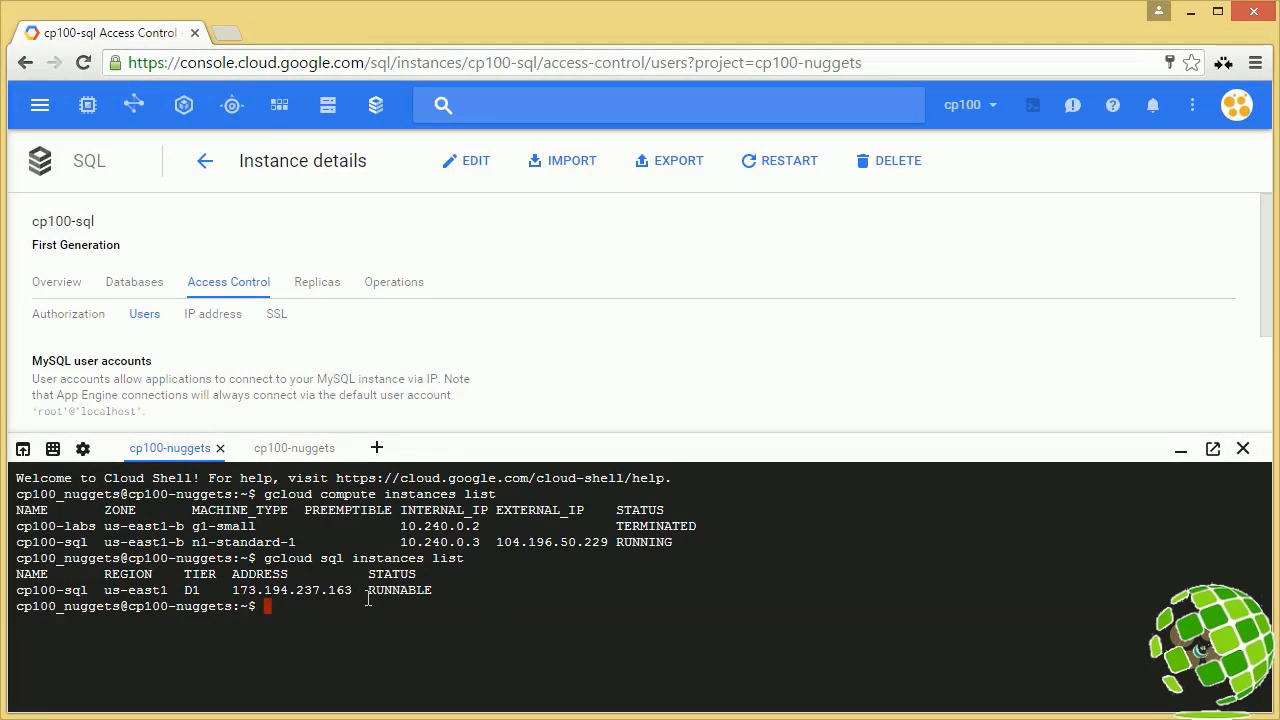
pyautogui.click(294, 448)
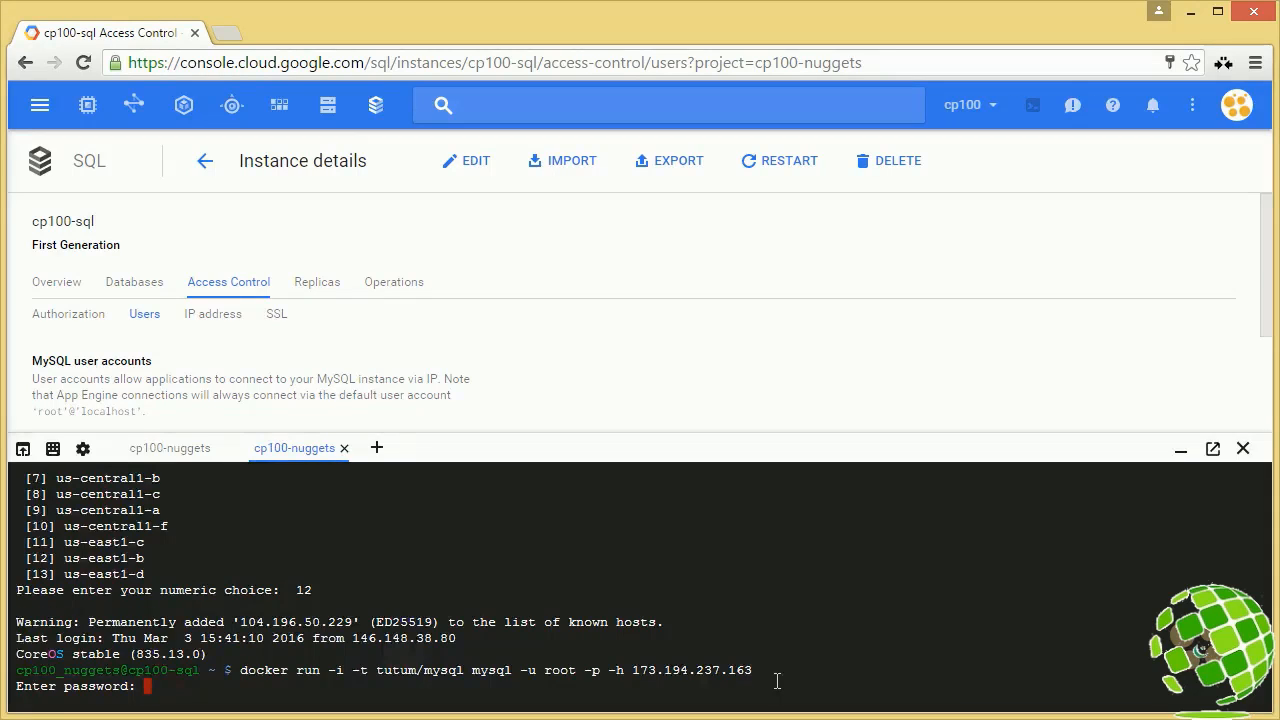
pyautogui.press('Return')
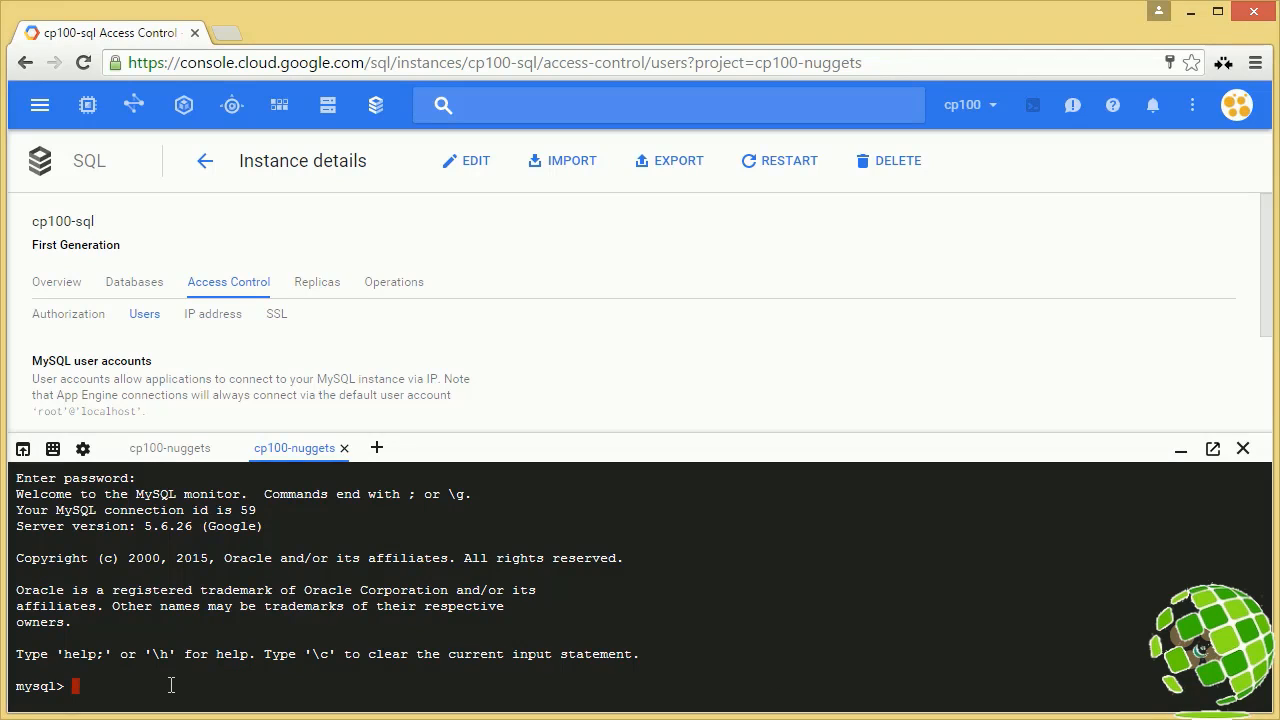
# Create the guestbook database with CREATE DATABASE guestbook;.
pyautogui.write('CREATE DATABASE guestb')
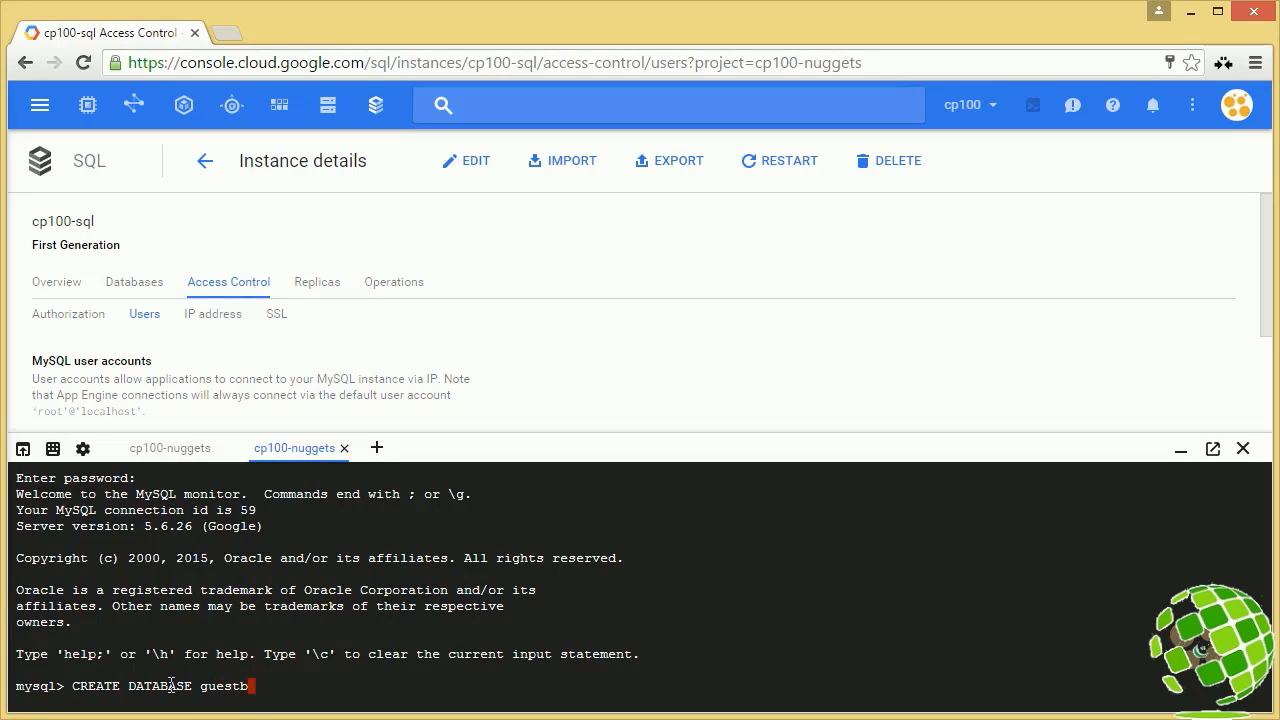
pyautogui.write('ook;')
pyautogui.press('Return')
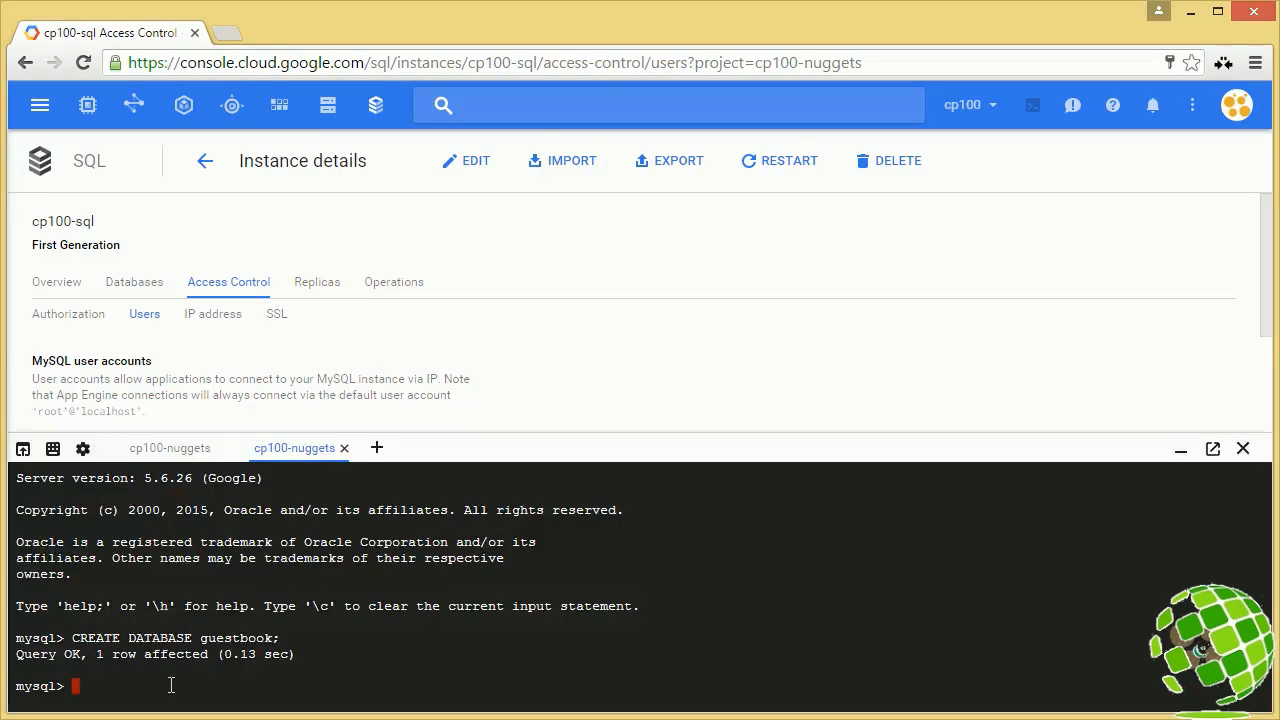
# Create the guestbook.entries table with id INT NOT NULL AUTO_INCREMENT PRIMARY KEY and entry VARCHAR(500), and exit the MySQL client.
pyautogui.write('CREATE TABLE guestbook.entries (id INT NOT NULL AUTO_INCREMENT PRIMARY KEY, entry VARCHAR(500));')
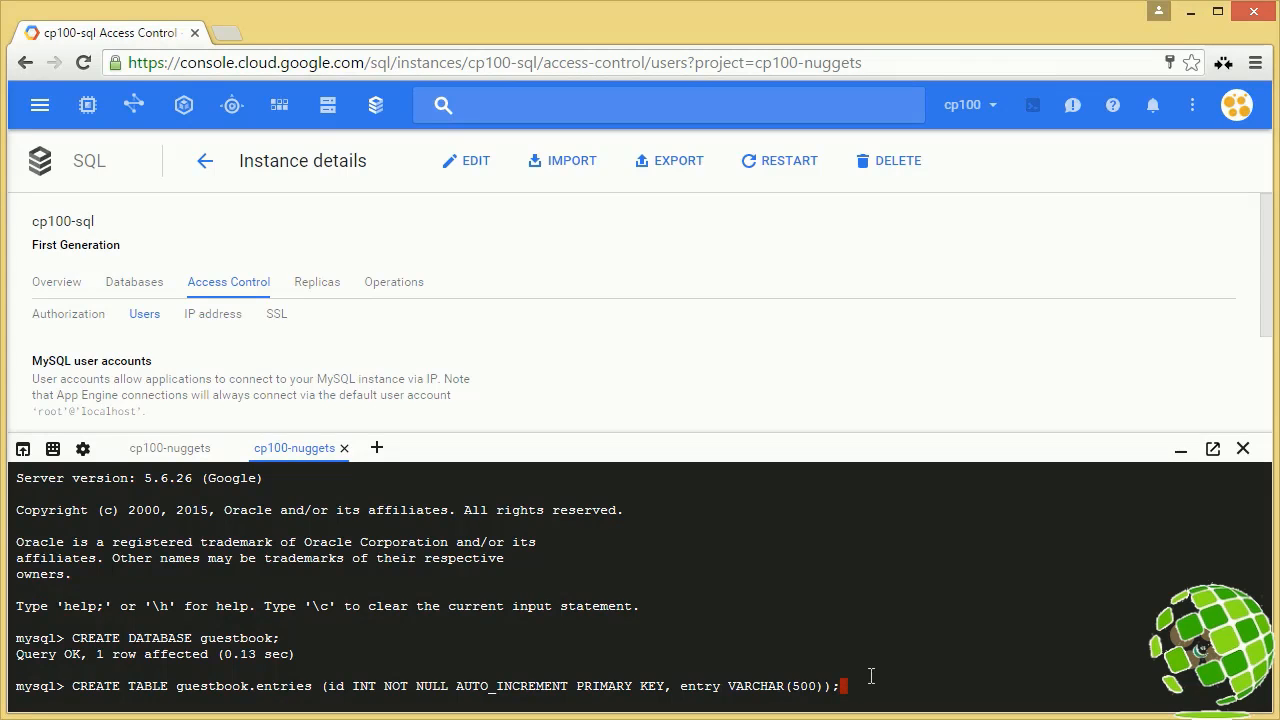
pyautogui.press('Return')
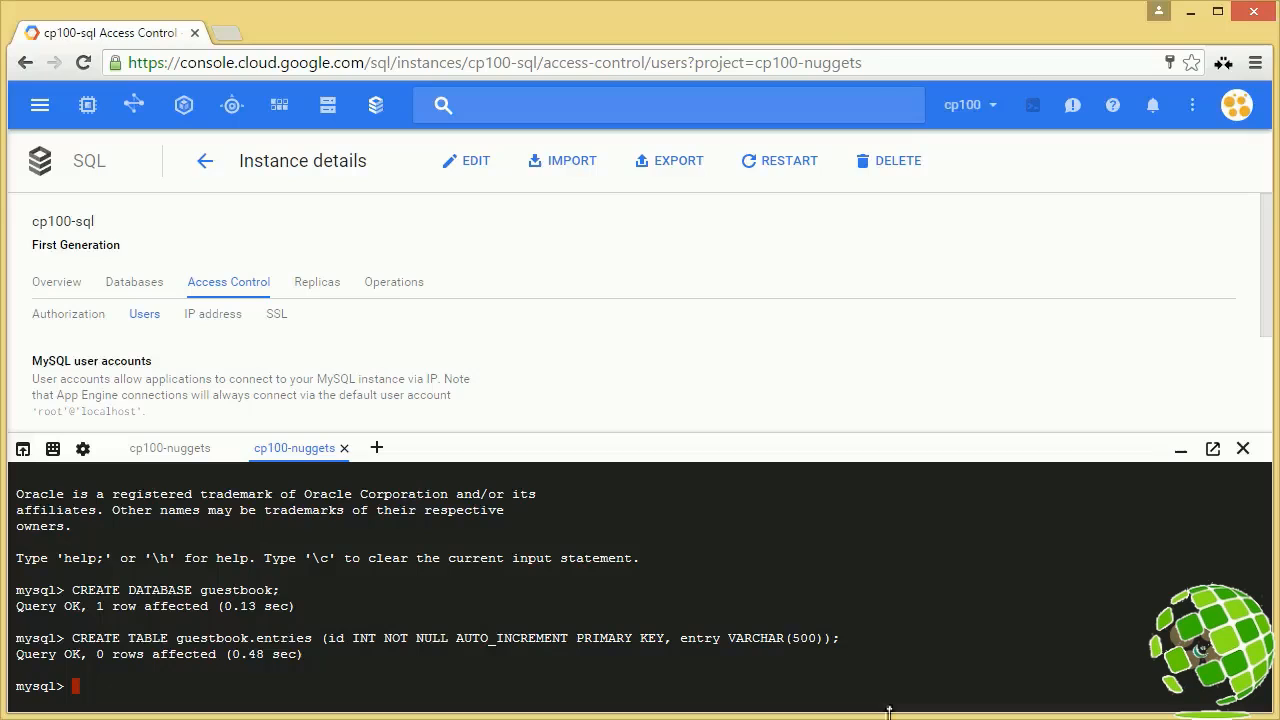
pyautogui.write('exit')
pyautogui.press('Return')
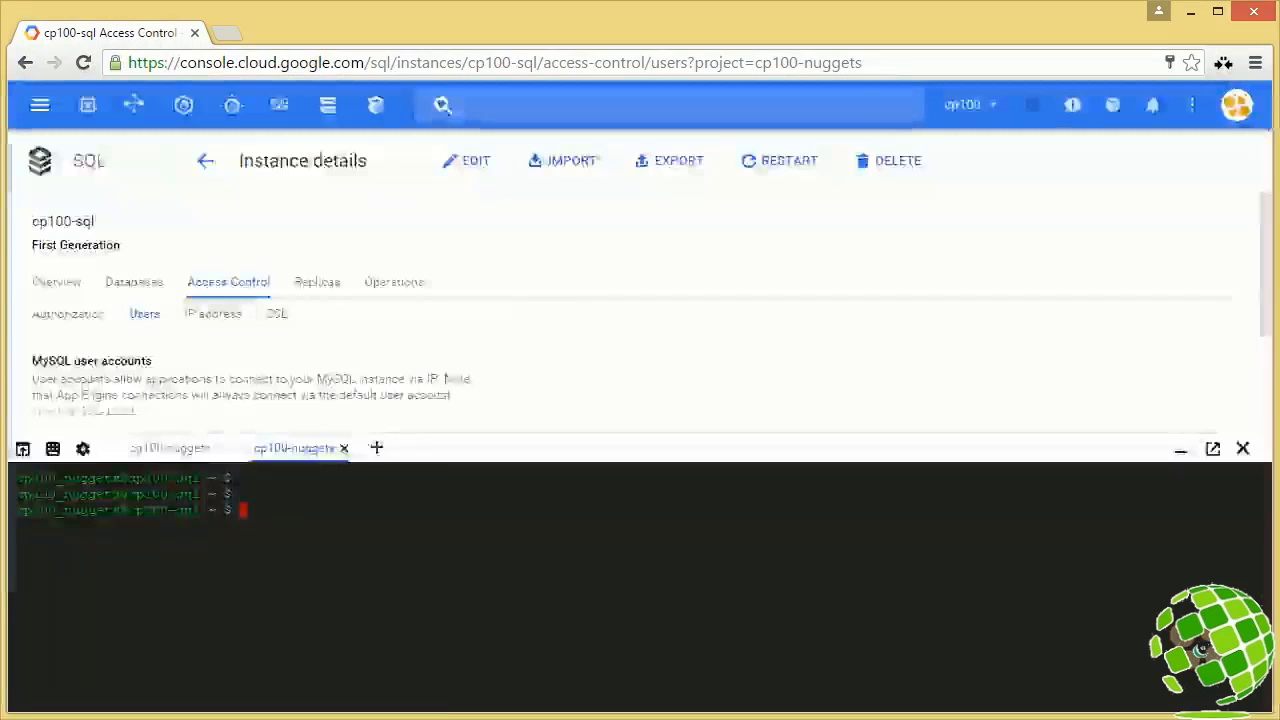
pyautogui.write('git clone https://github.com/GoogleCloudPlatformTraining/cp100-cloud-sql-python.git')
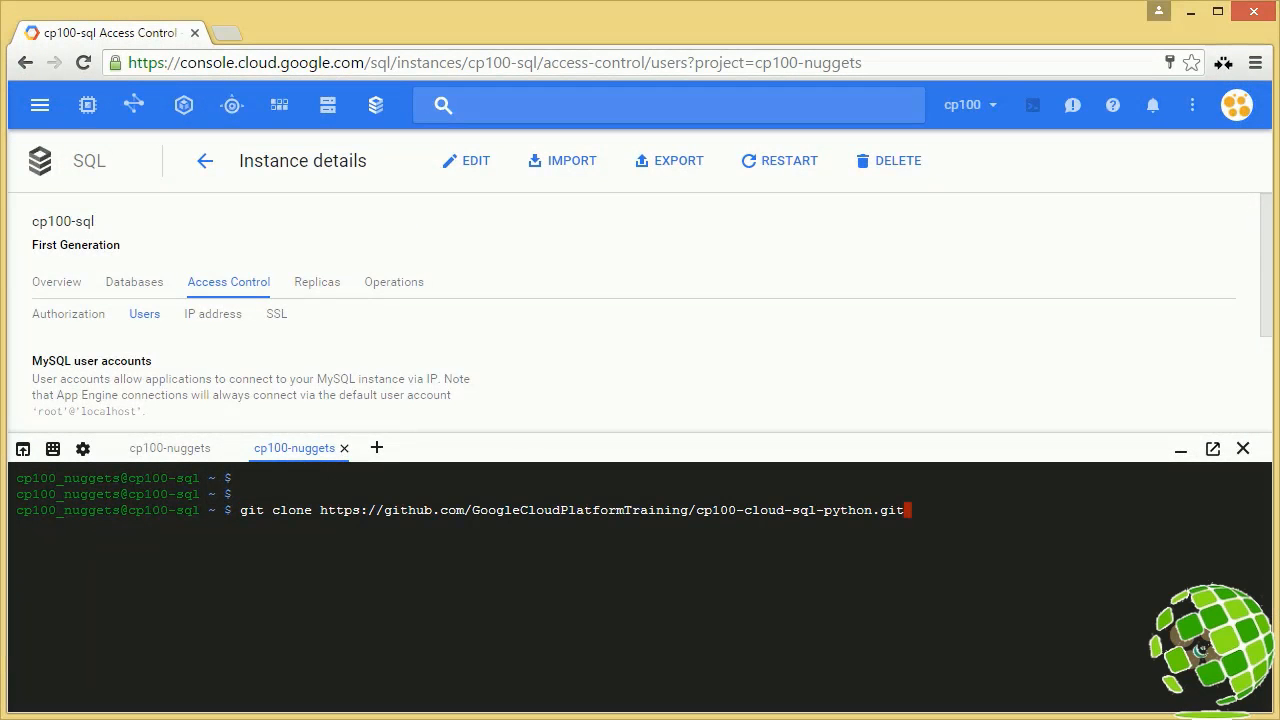
pyautogui.press('Return')
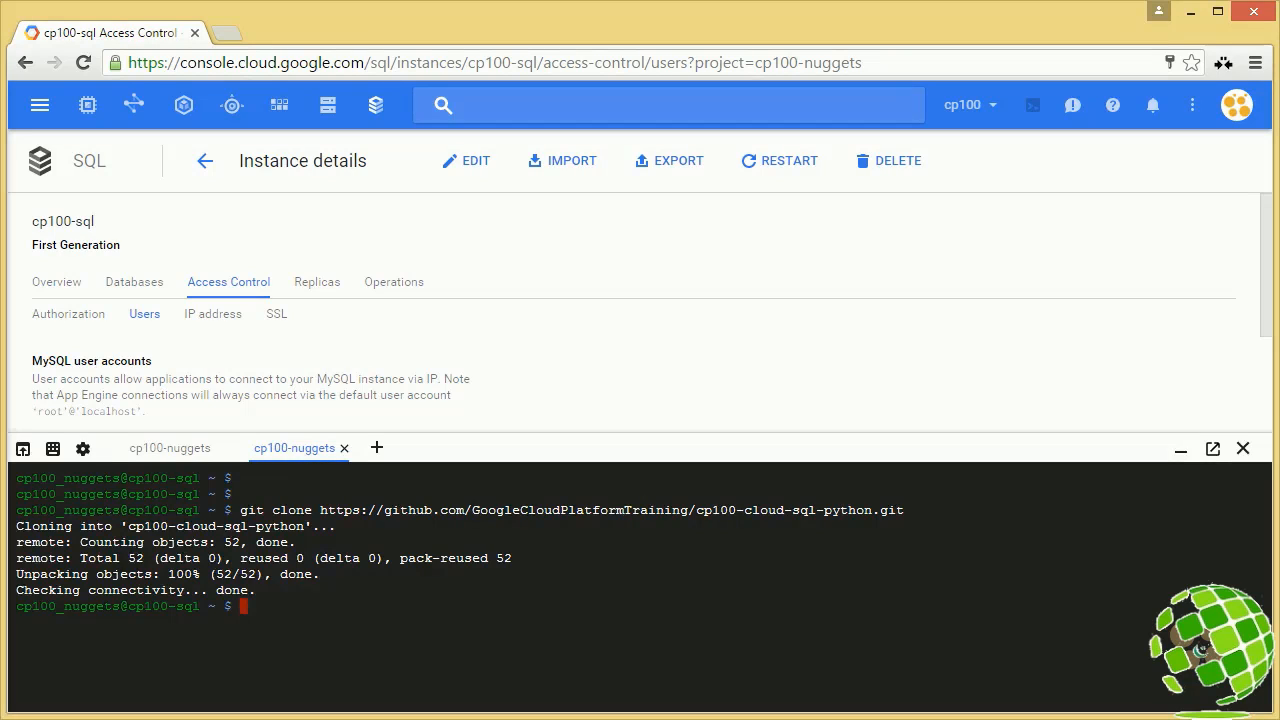
pyautogui.write('docker build -t cp100/cloudsql-python cp100-cloud-sql-python')
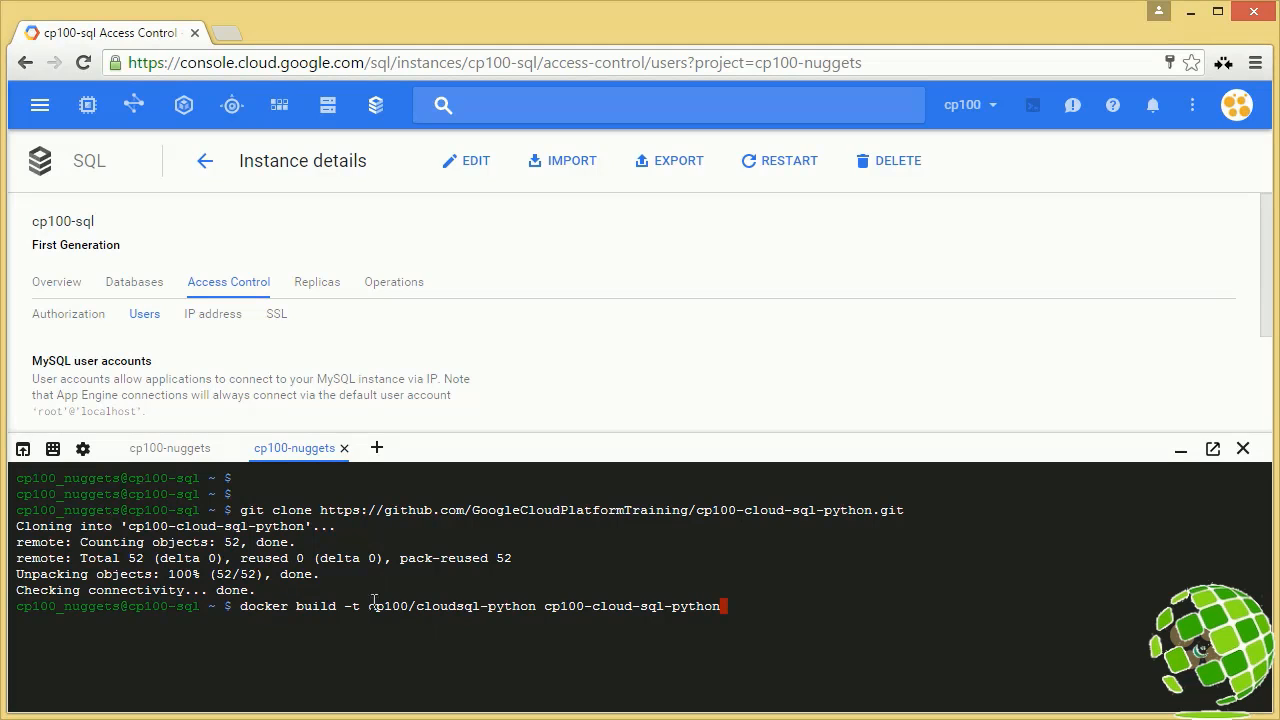
pyautogui.press('Return')
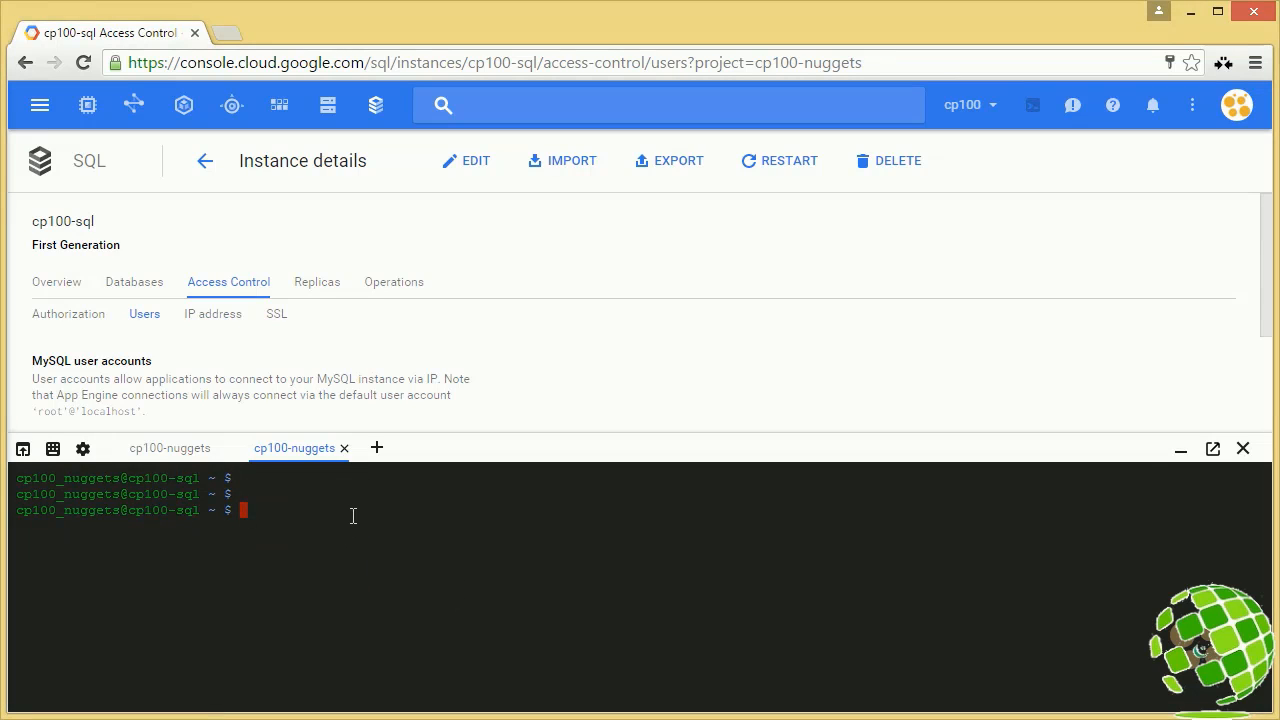
# Run the cp100/cloudsql-python container with CLOUDSQL_IP=173.194.237.163, the root password in CLOUDSQL_PWD, and port mapping 80:80.
pyautogui.hotkey('ctrl', 'v')
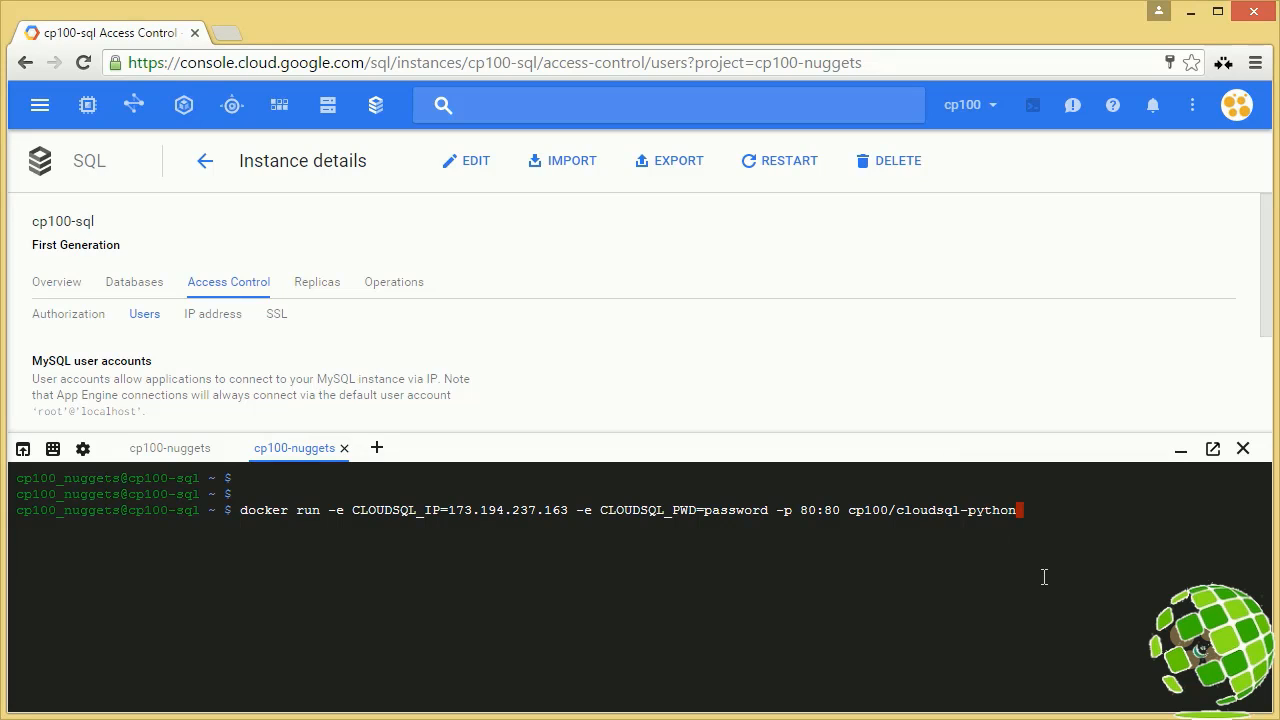
pyautogui.press('Return')
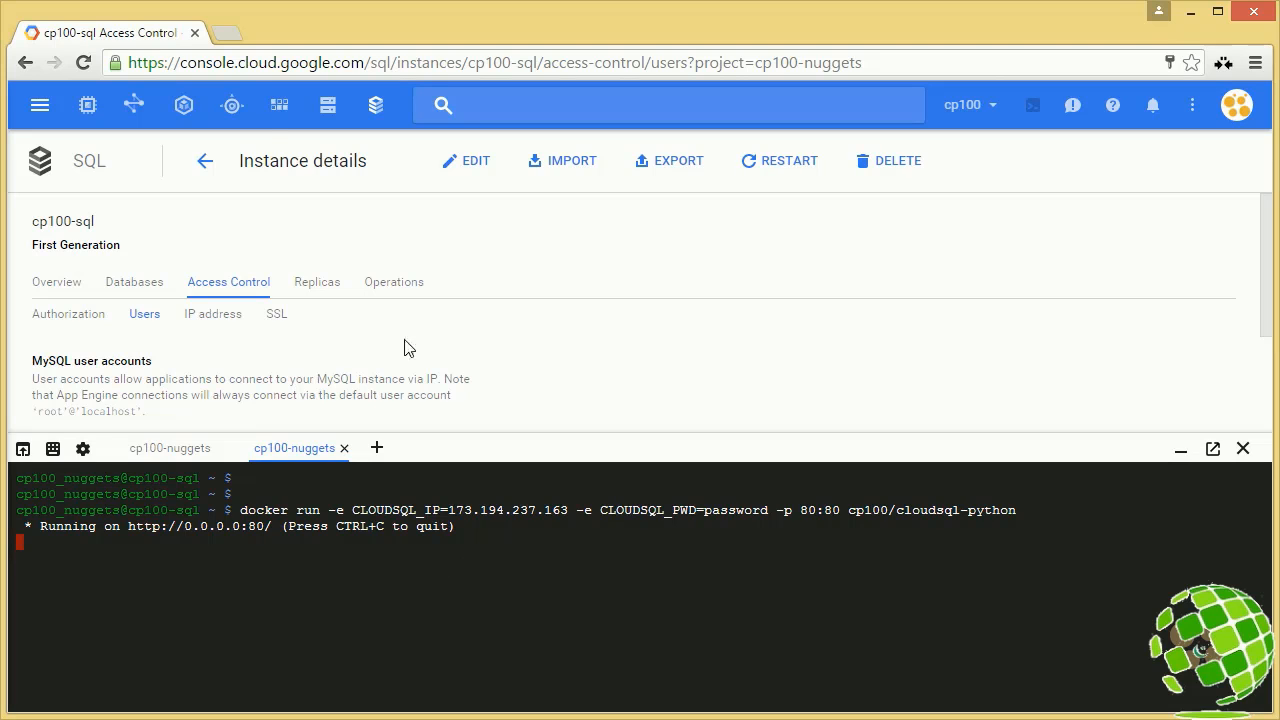
# Copy the cp100-sql VM's external IP from the first Cloud Shell session and open 104.196.50.229 in a new browser tab.
pyautogui.click(191, 449)
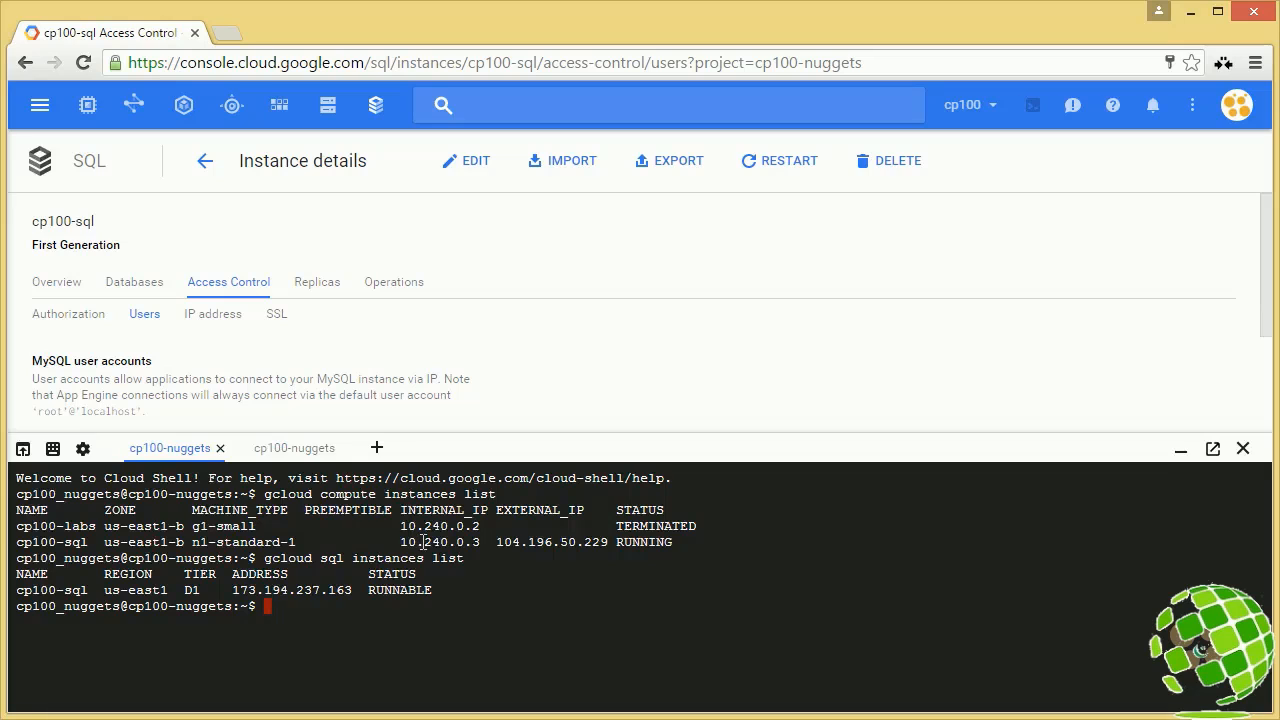
pyautogui.moveTo(497, 541); pyautogui.dragTo(607, 543)
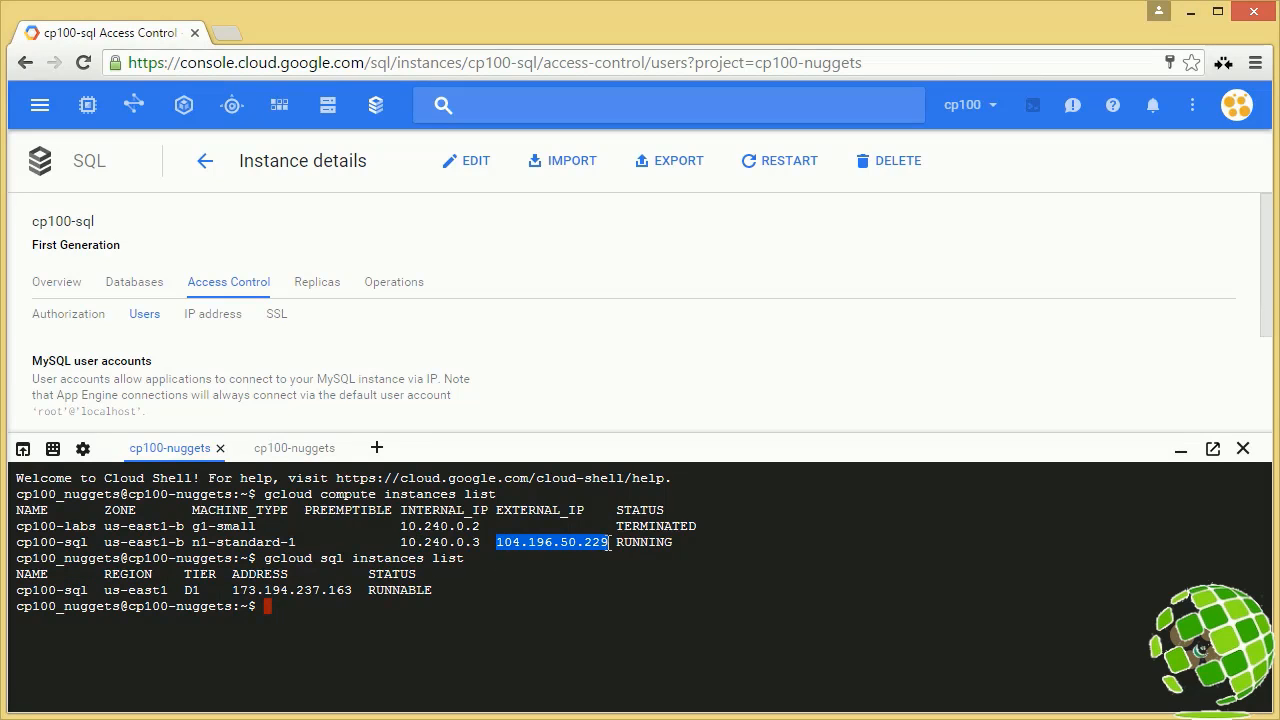
pyautogui.click(228, 33)
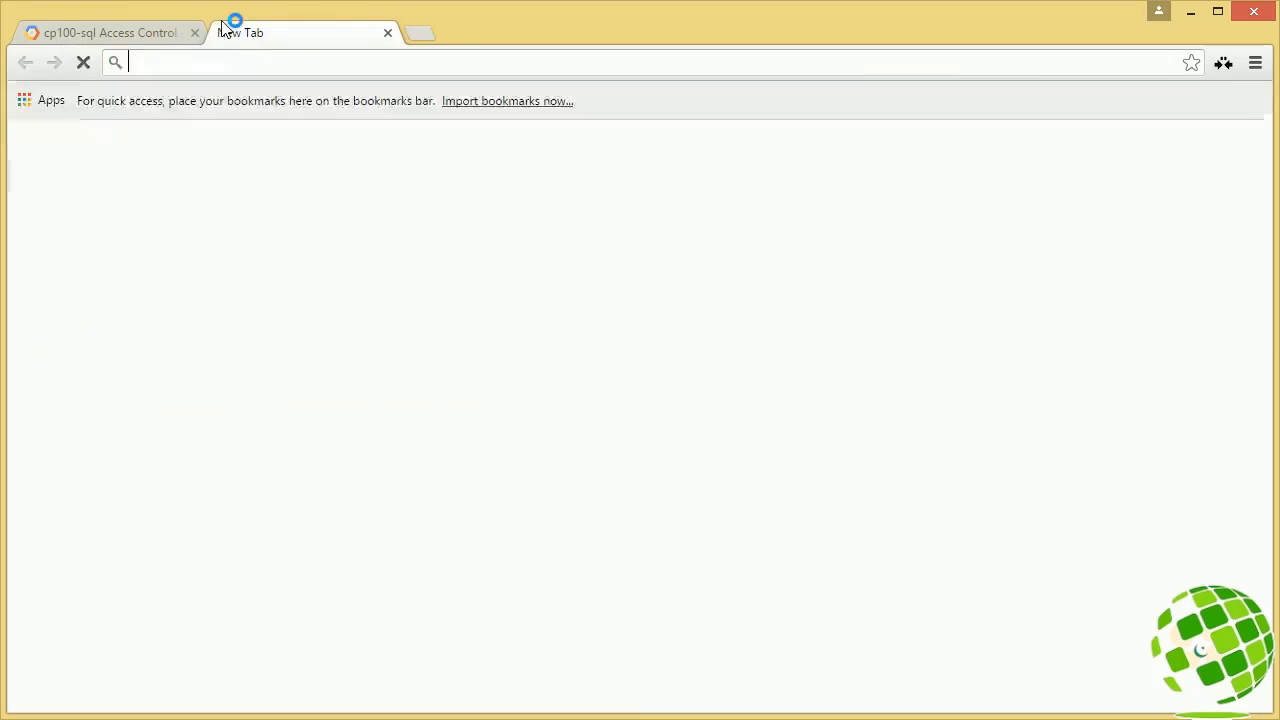
pyautogui.write('104.196.50.229')
pyautogui.press('Return')
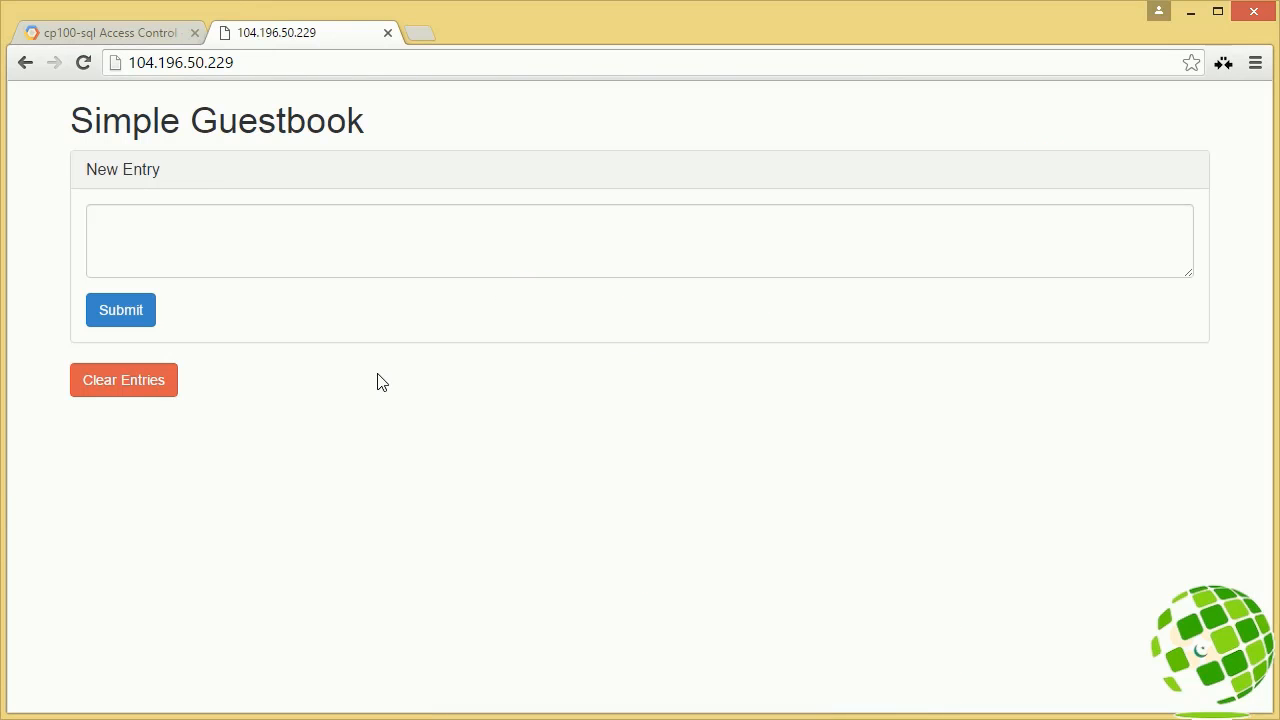
# Submit two guestbook entries: "Hello Cloud SQL" and "Cloud SQL Rocks!!!!".
pyautogui.click(296, 236)
pyautogui.write('H')
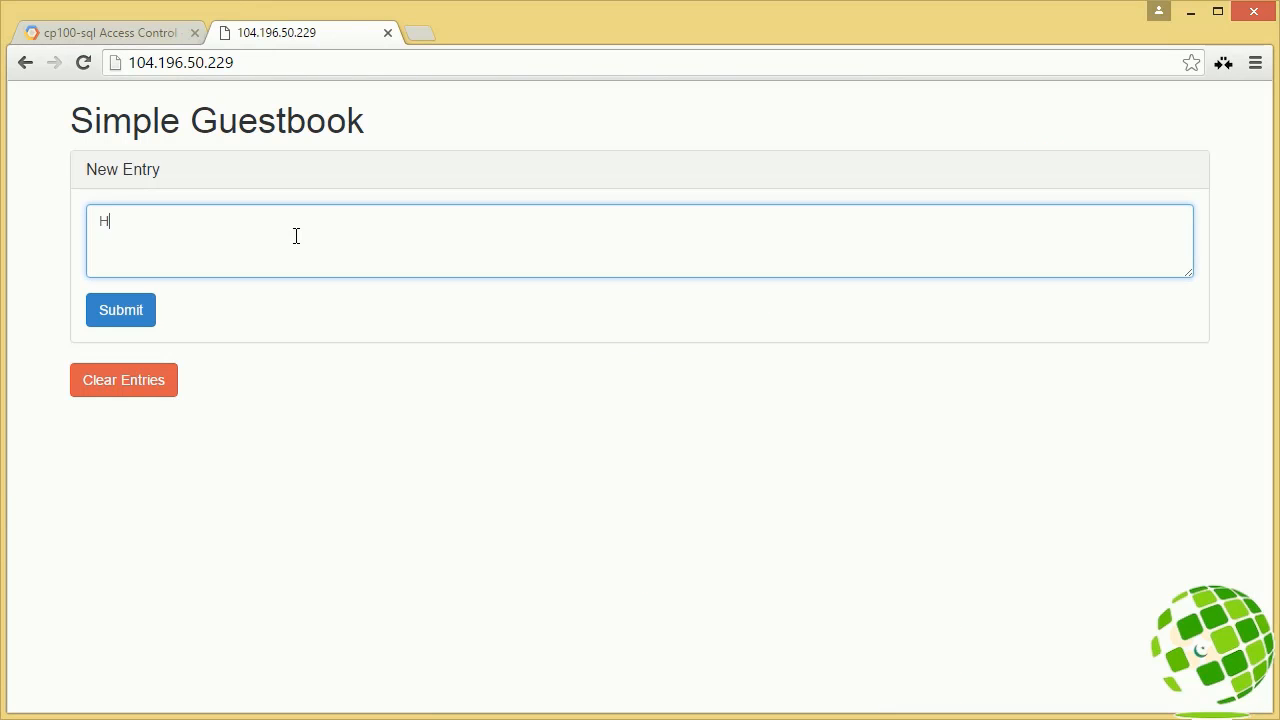
pyautogui.write('ello Cloud SQL')
pyautogui.click(148, 308)
pyautogui.click(214, 243)
pyautogui.write('Cl')
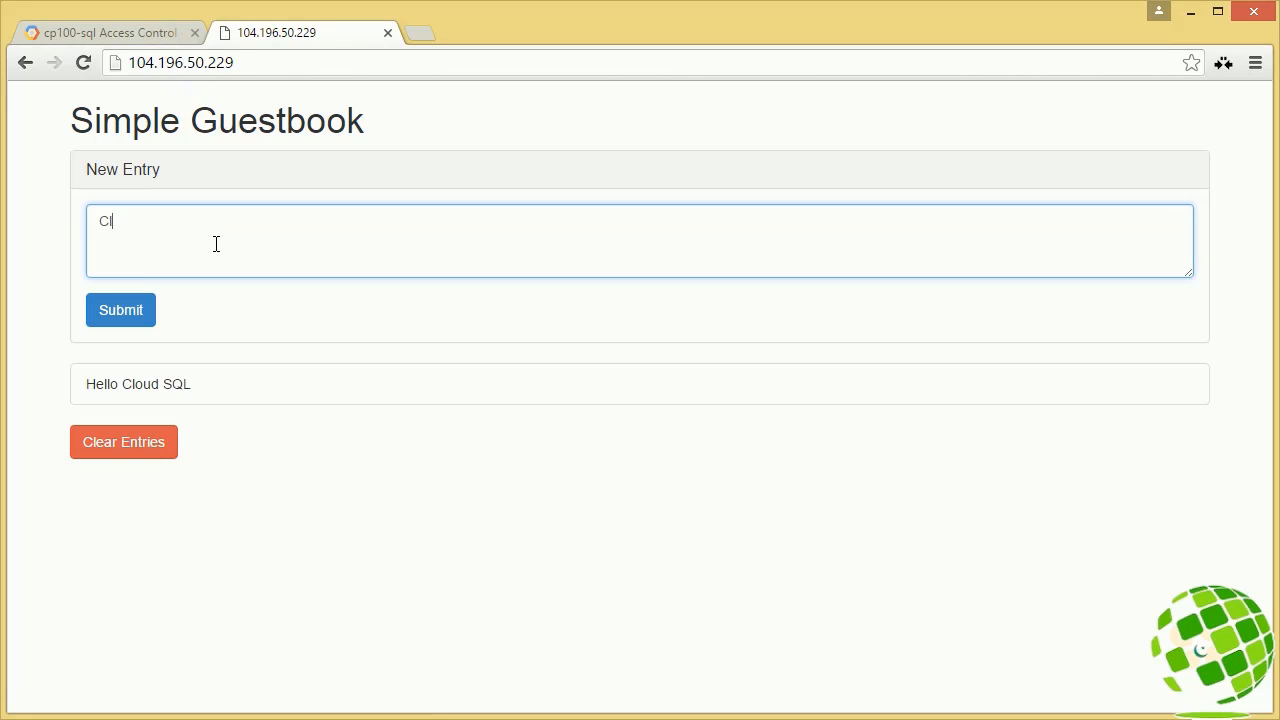
pyautogui.write('oud SQL Rocks!!!!')
pyautogui.click(127, 310)
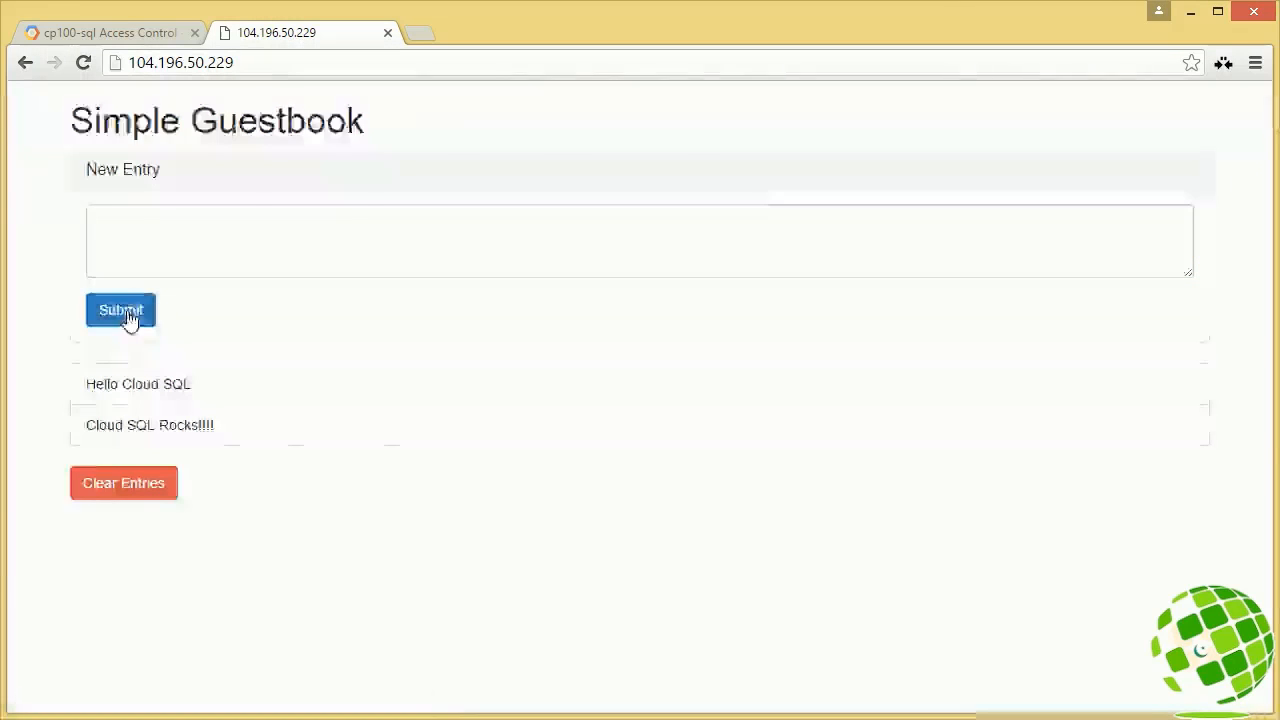
# Return to the cp100-sql VM's shell session in the Cloud console and stop the running guestbook container.
pyautogui.click(77, 22)
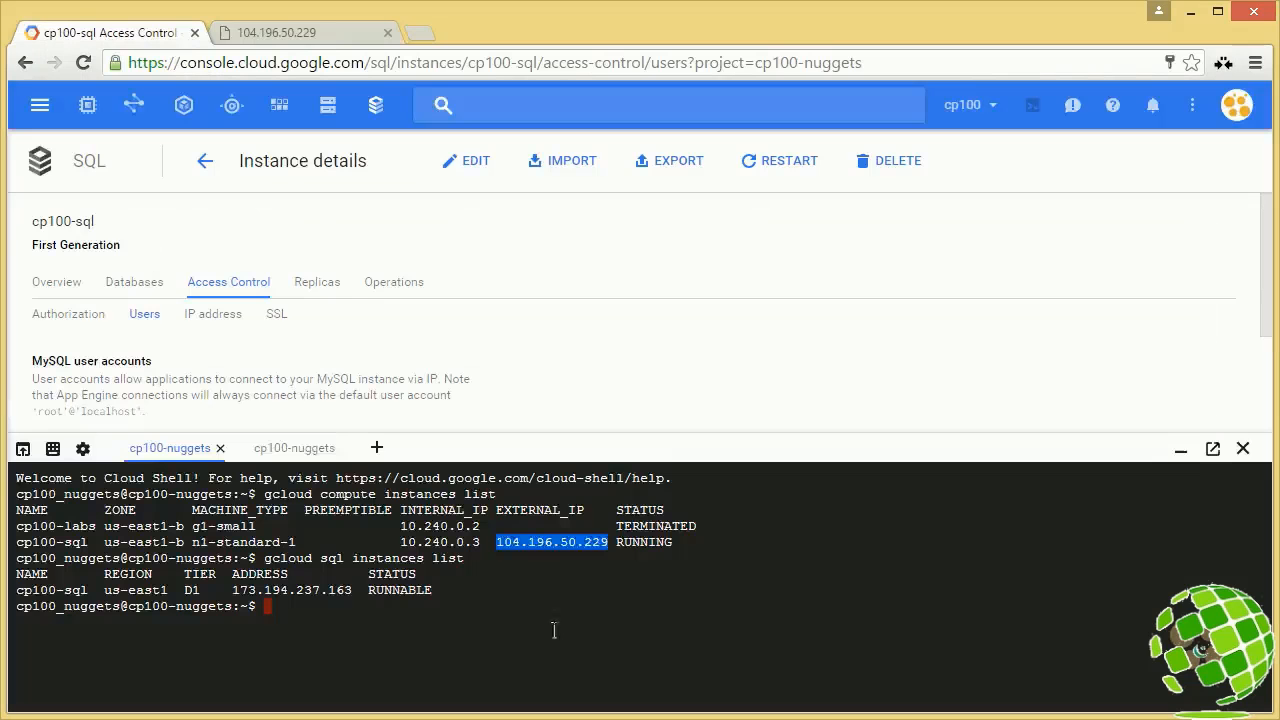
pyautogui.click(308, 455)
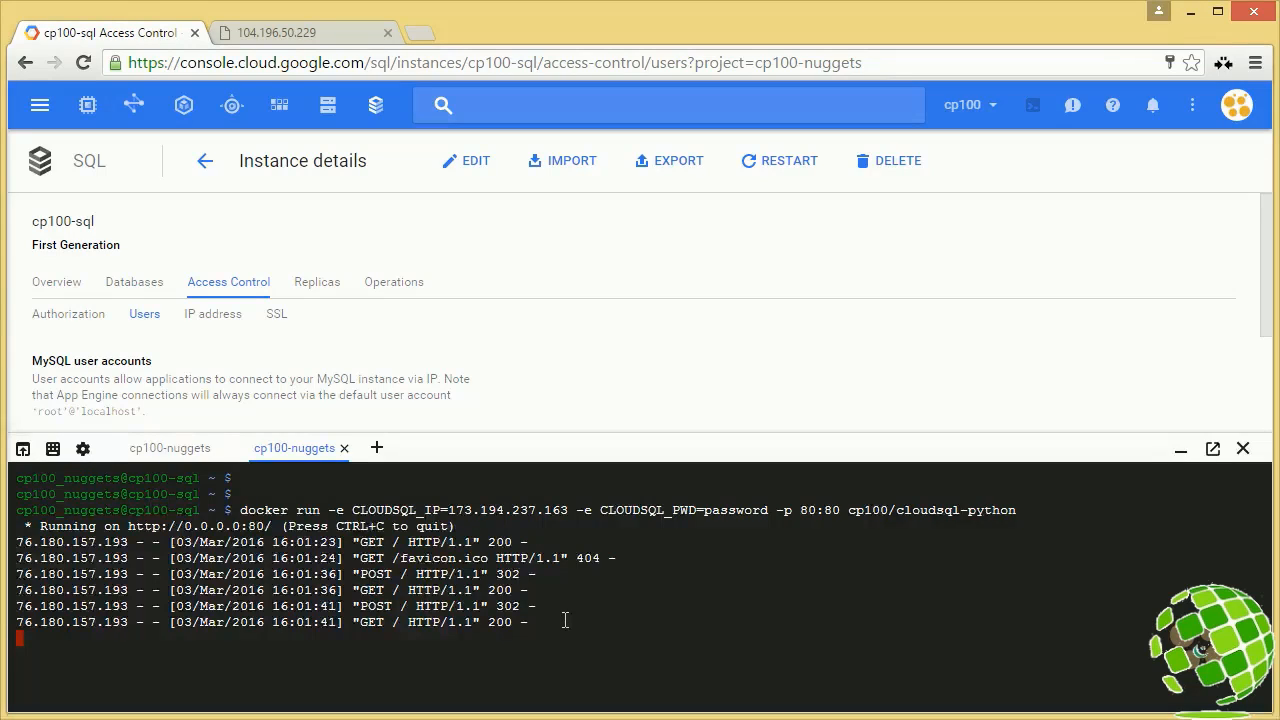
pyautogui.hotkey('ctrl', 'c')
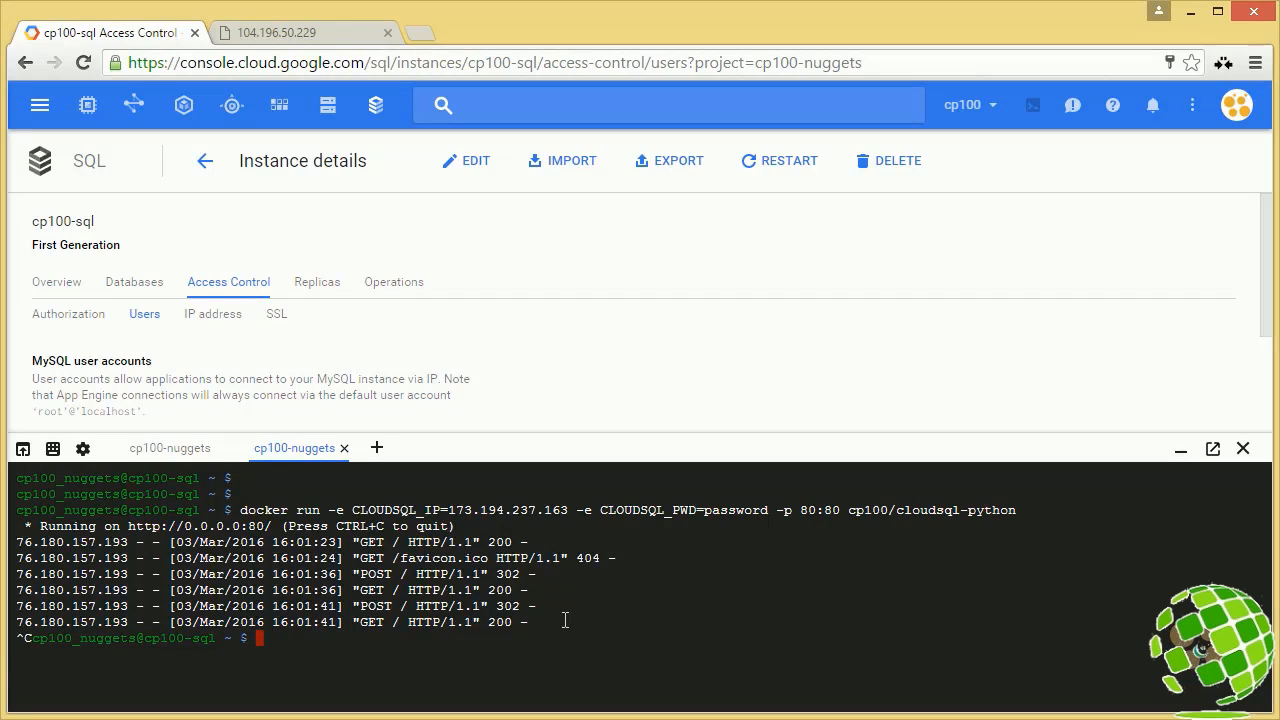
# Run docker run -i -t tutum/mysql mysql -u root -p -h 173.194.237.163 and enter the root account's password.
pyautogui.hotkey('ctrl', 'v')
pyautogui.hotkey('ctrl', 'u')
pyautogui.hotkey('ctrl', 'v')
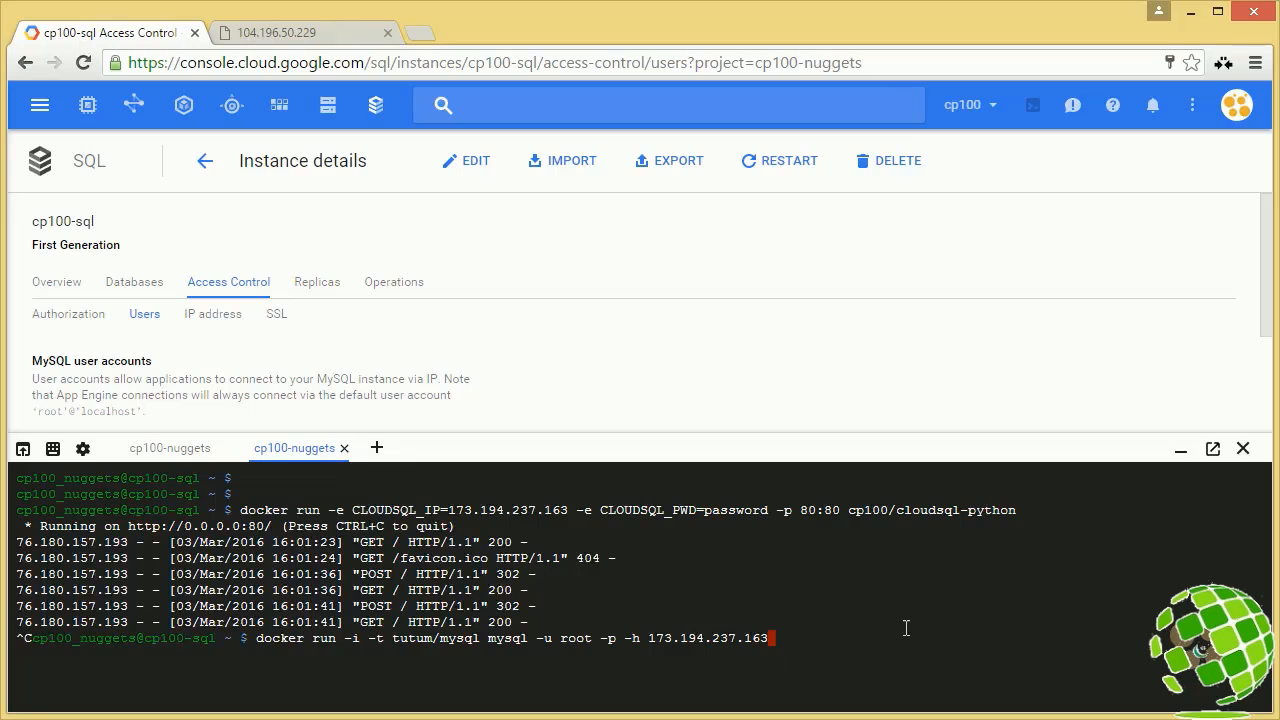
pyautogui.press('Return')
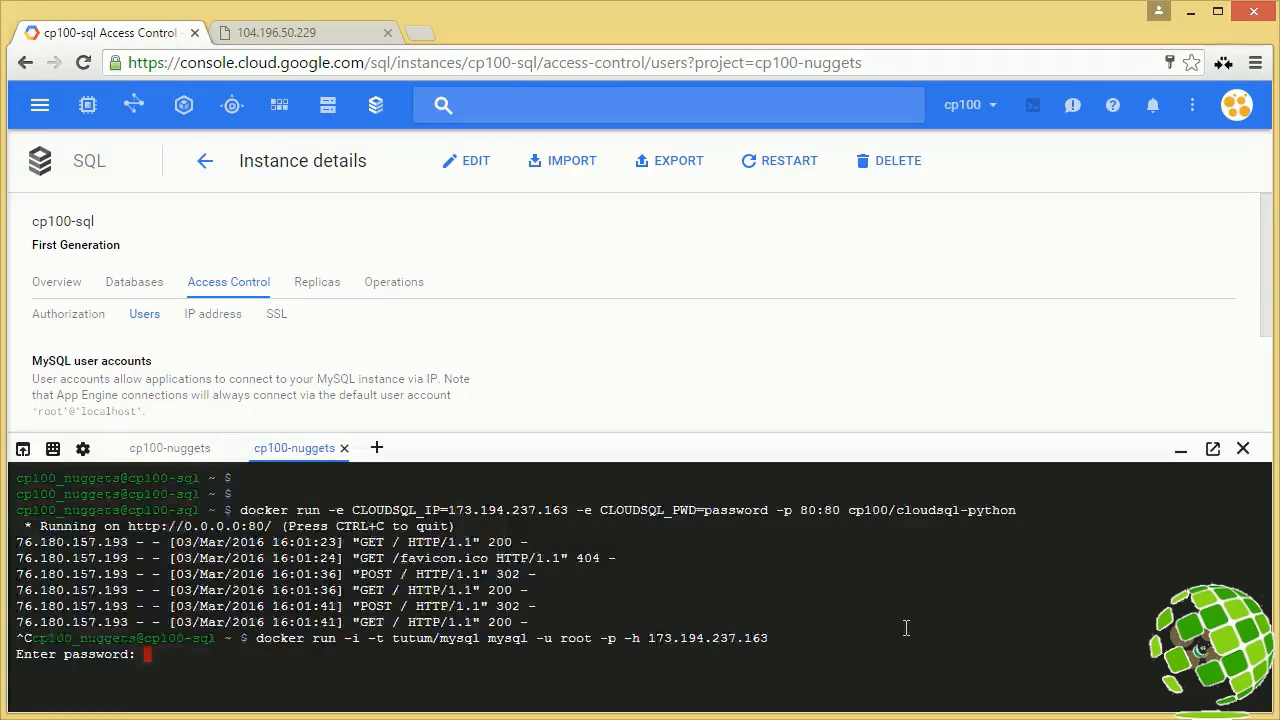
pyautogui.press('Return')
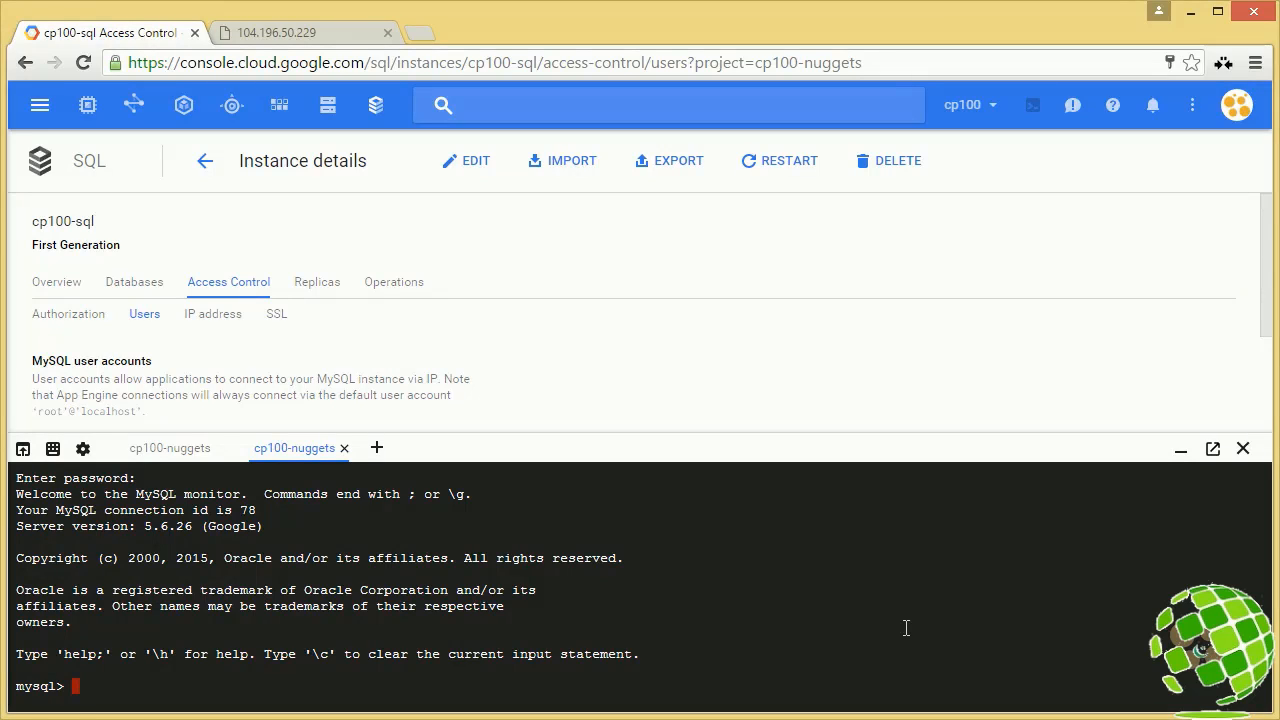
# Query the stored guestbook entries with select * from guestbook.entries;.
pyautogui.write('select * from guestbook')
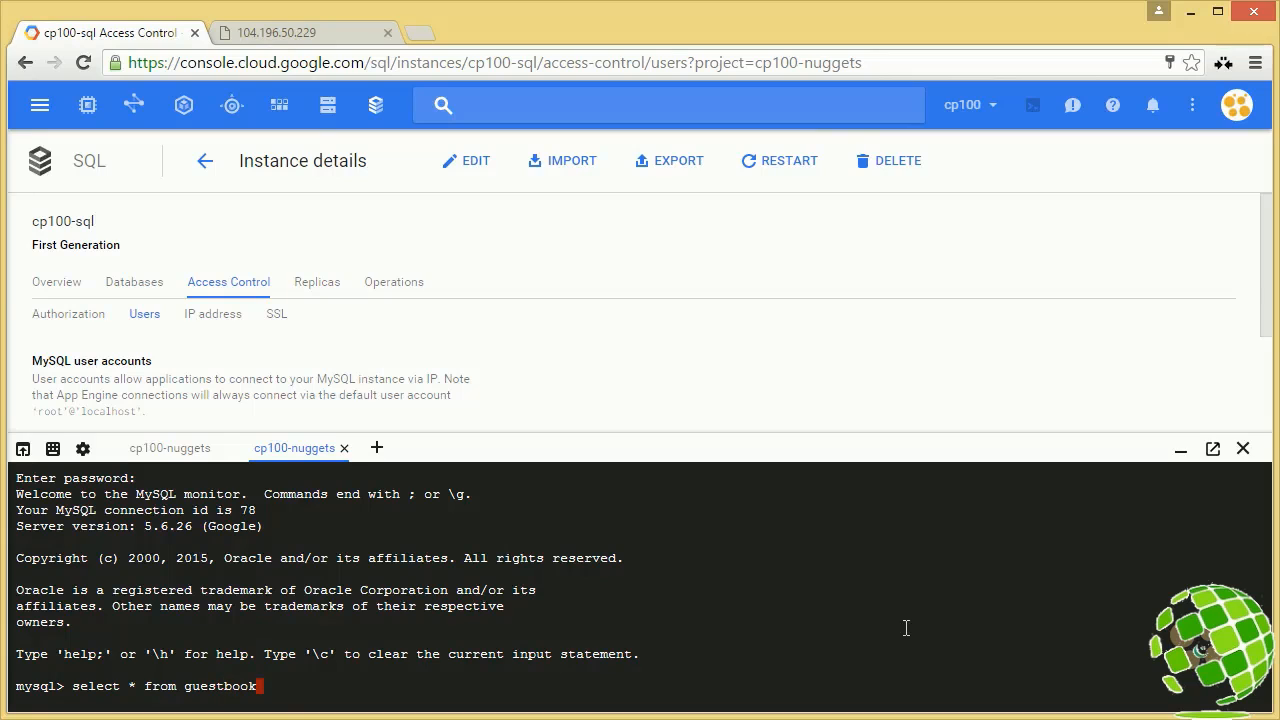
pyautogui.write('.entries;')
pyautogui.press('Return')
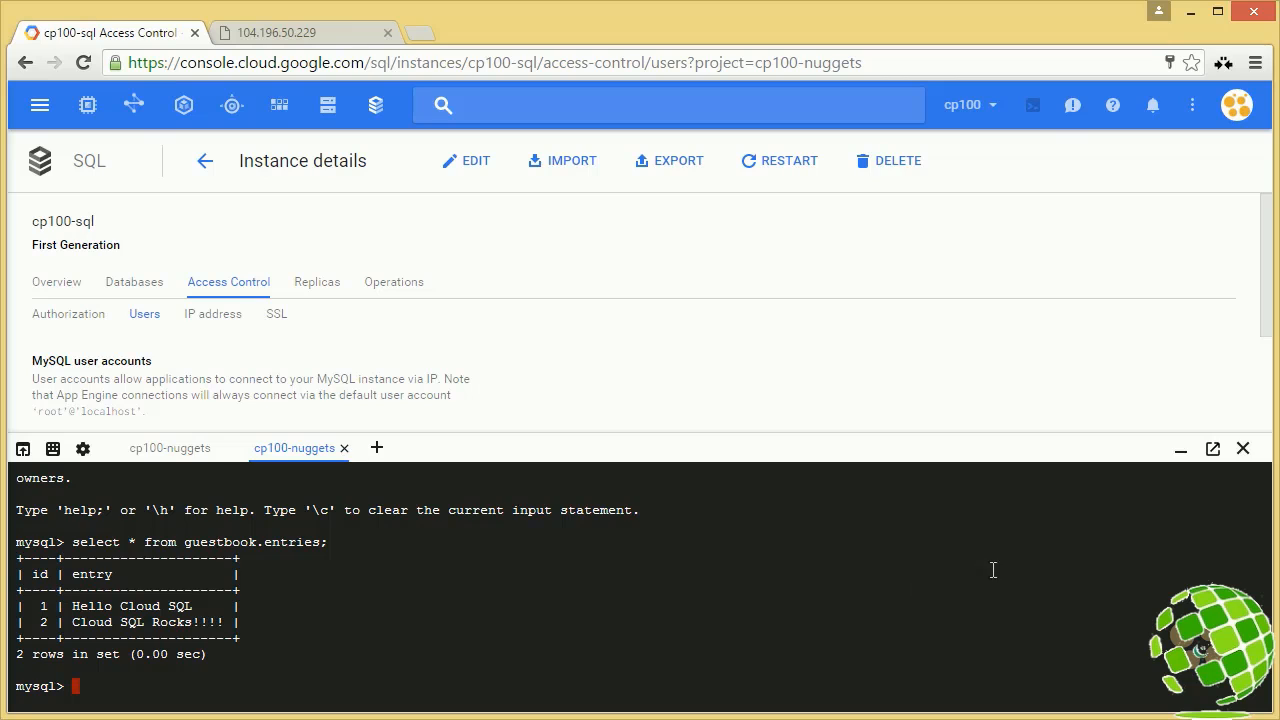
# Minimize Cloud Shell and delete the cp100-sql Cloud SQL instance, confirming with the instance name cp100-sql.
pyautogui.click(1180, 452)
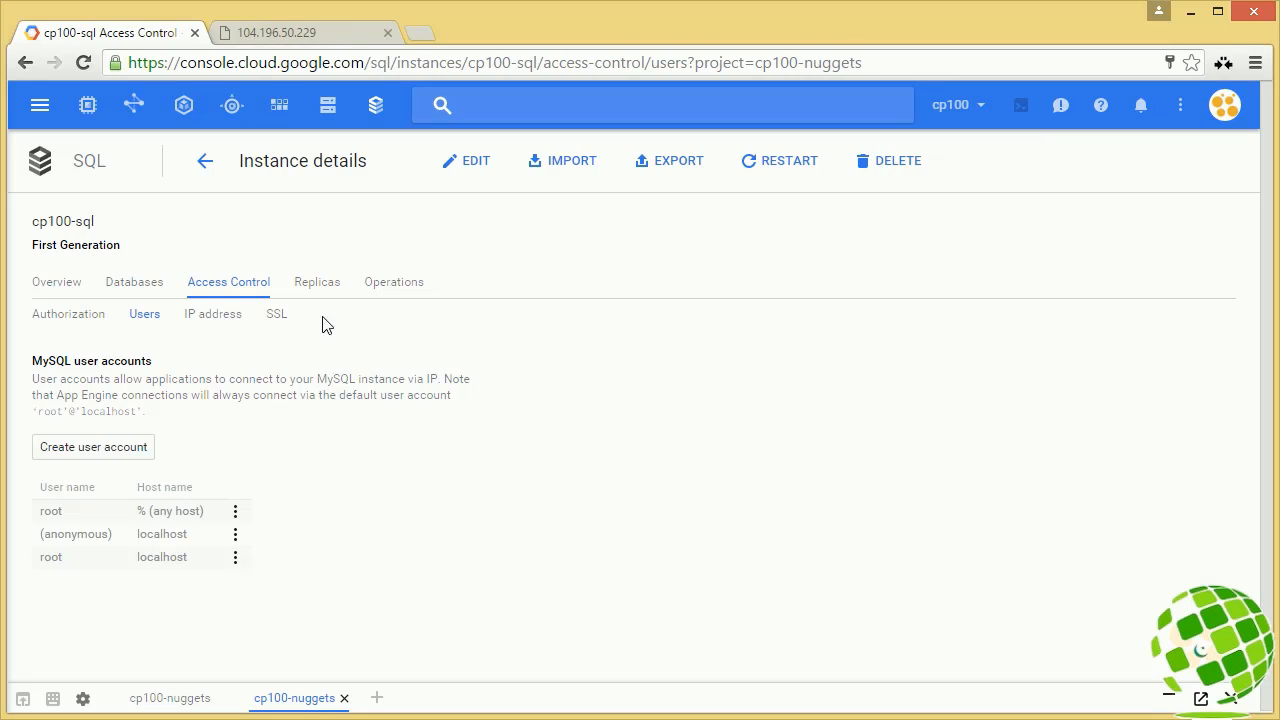
pyautogui.click(47, 168)
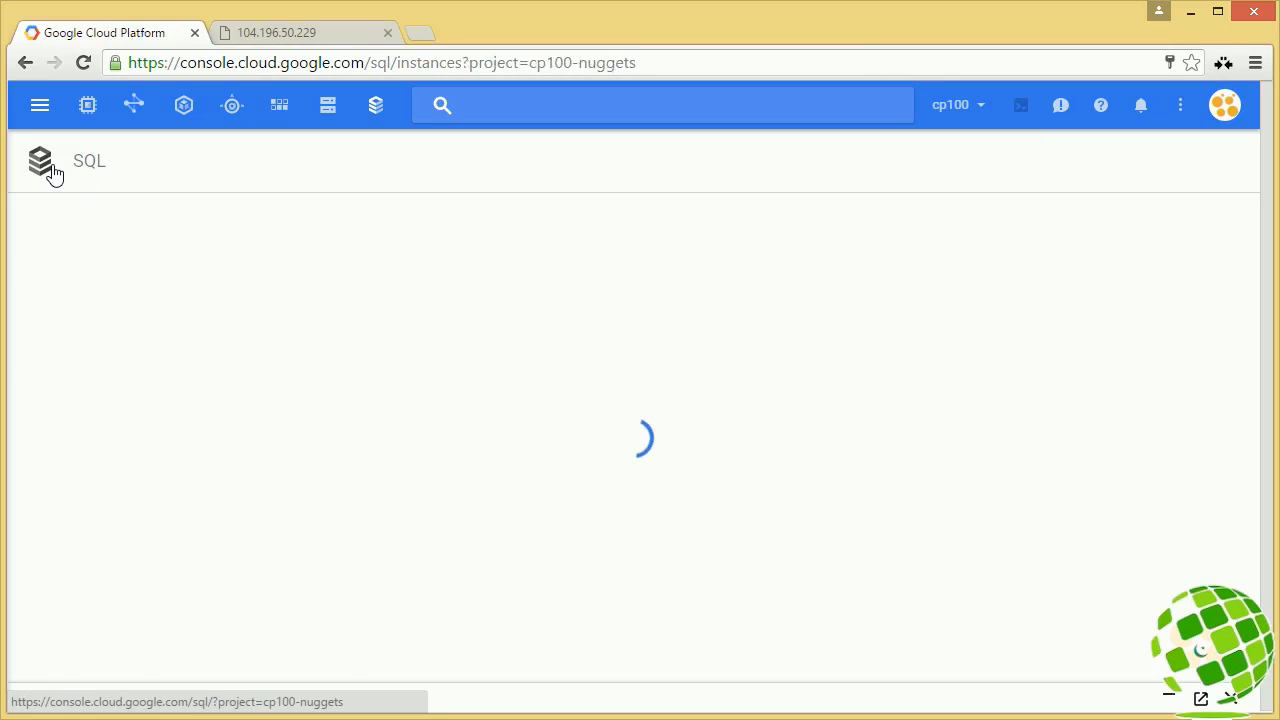
pyautogui.click(623, 250)
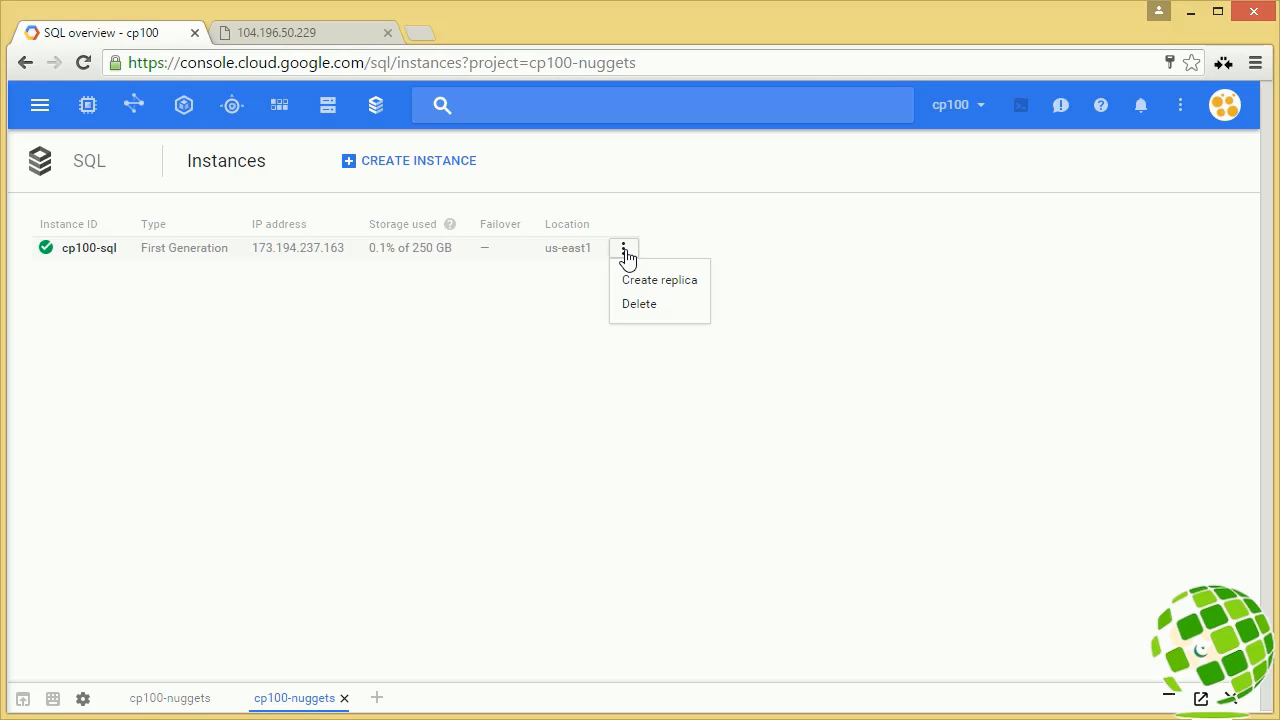
pyautogui.click(641, 305)
pyautogui.click(489, 322)
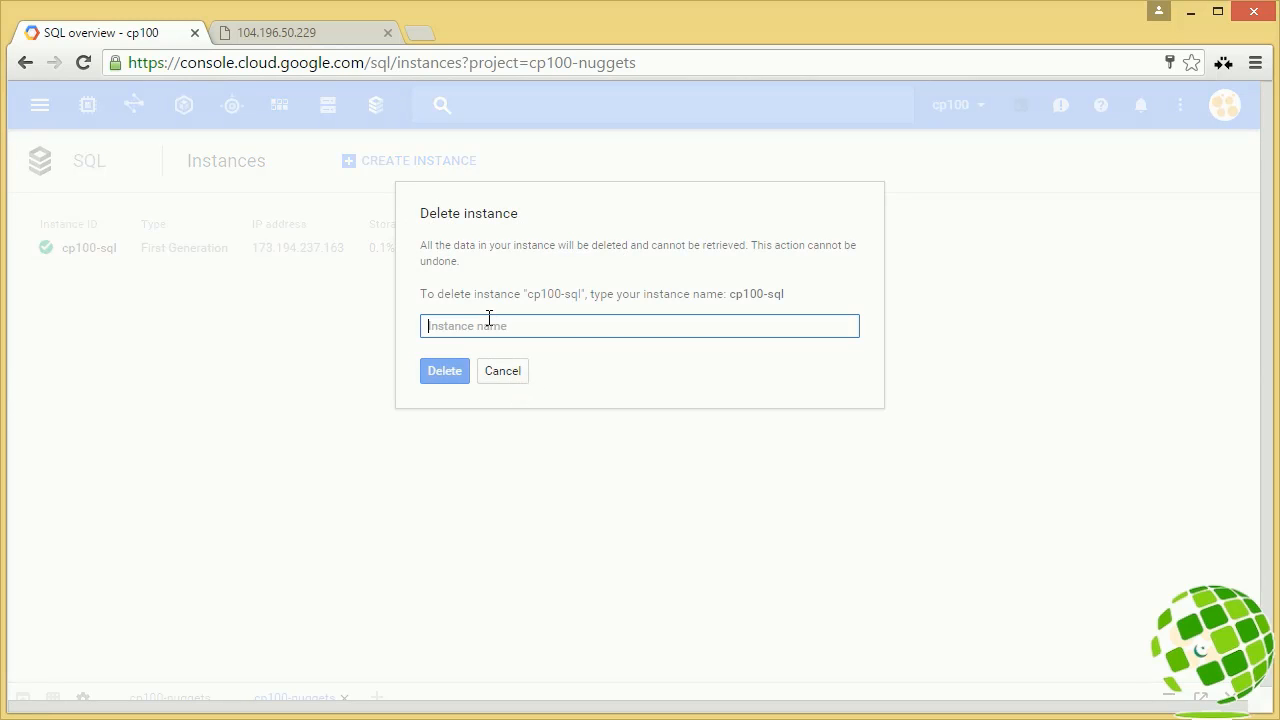
pyautogui.write('cp100-sql')
pyautogui.click(448, 371)
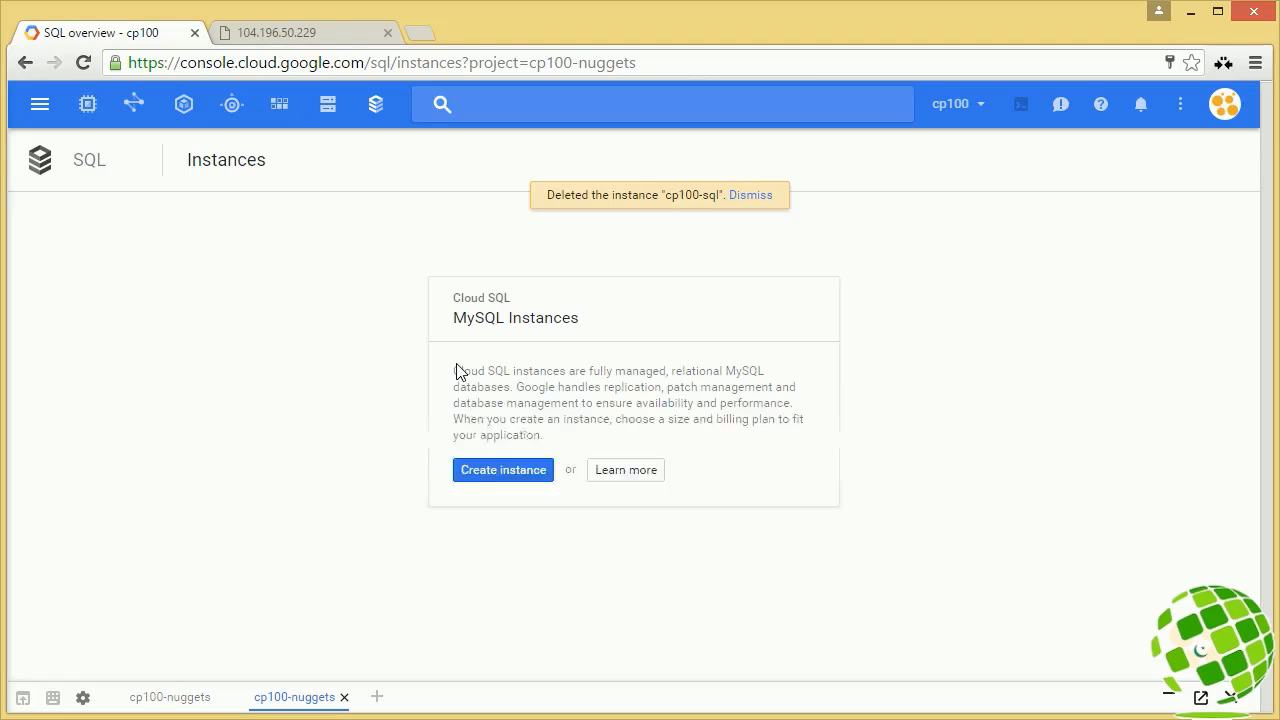
# Delete the cp100-sql VM instance in Compute Engine together with its boot disk.
pyautogui.click(88, 105)
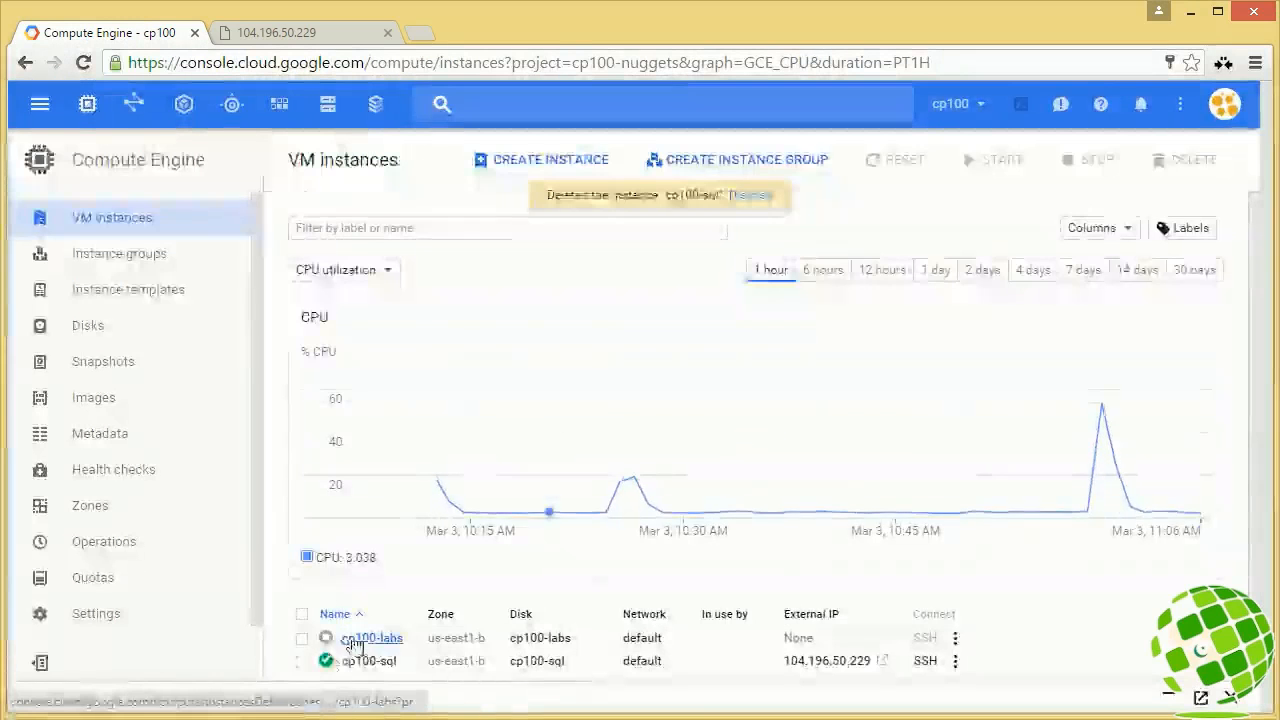
pyautogui.click(301, 662)
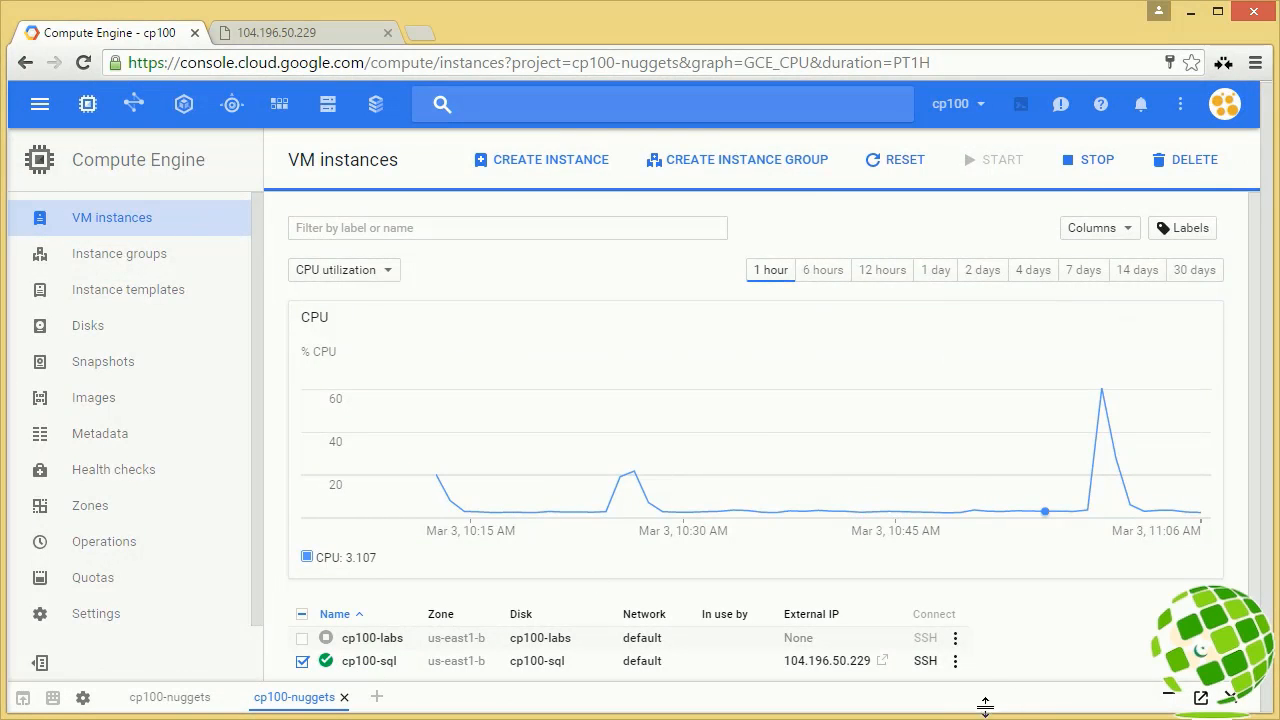
pyautogui.click(1200, 163)
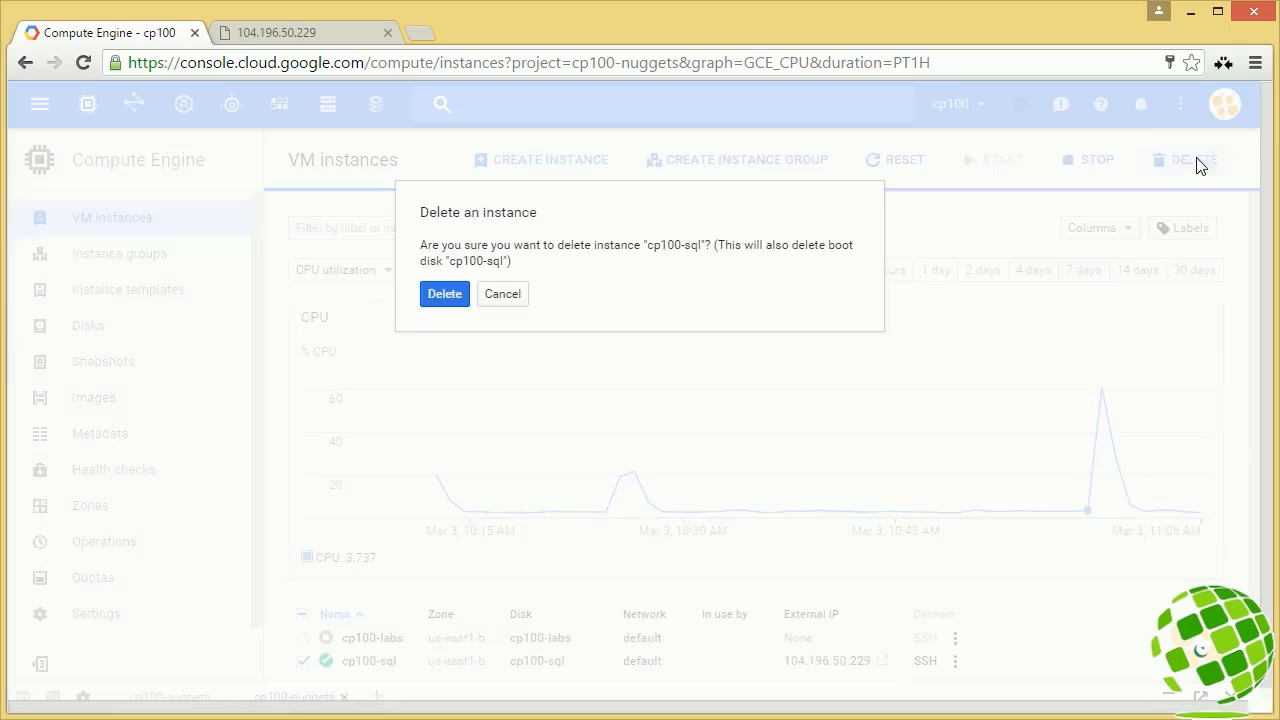
pyautogui.click(444, 294)
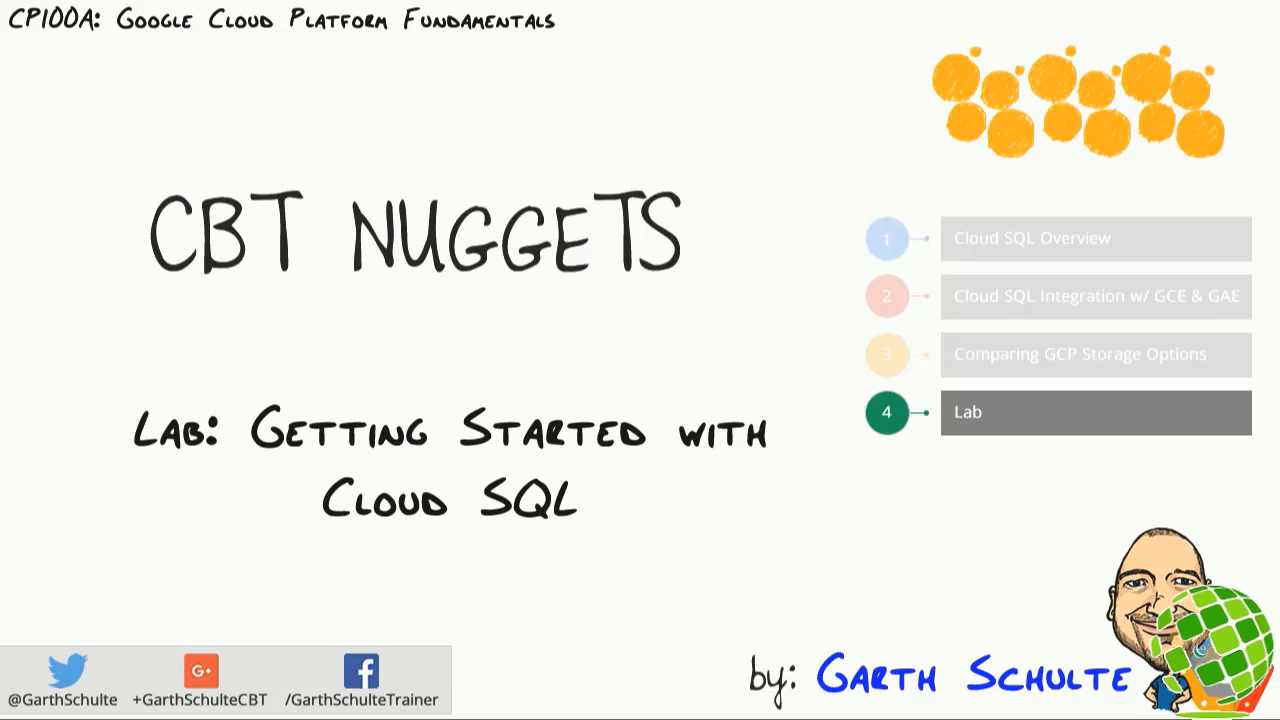
pyautogui.moveTo(588, 68)
pyautogui.mouseDown()
pyautogui.moveTo(586, 171)
pyautogui.moveTo(592, 63)
pyautogui.mouseUp()
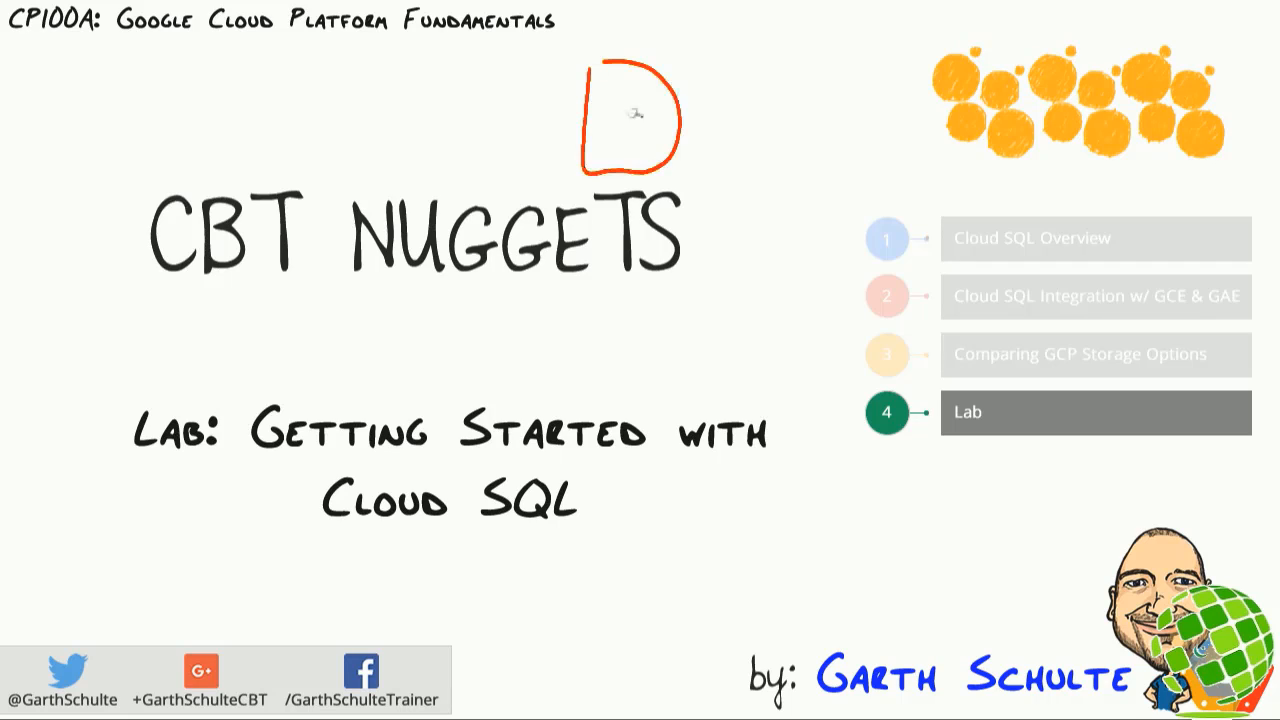
pyautogui.moveTo(612, 117)
pyautogui.mouseDown()
pyautogui.moveTo(634, 140)
pyautogui.moveTo(652, 132)
pyautogui.mouseUp()
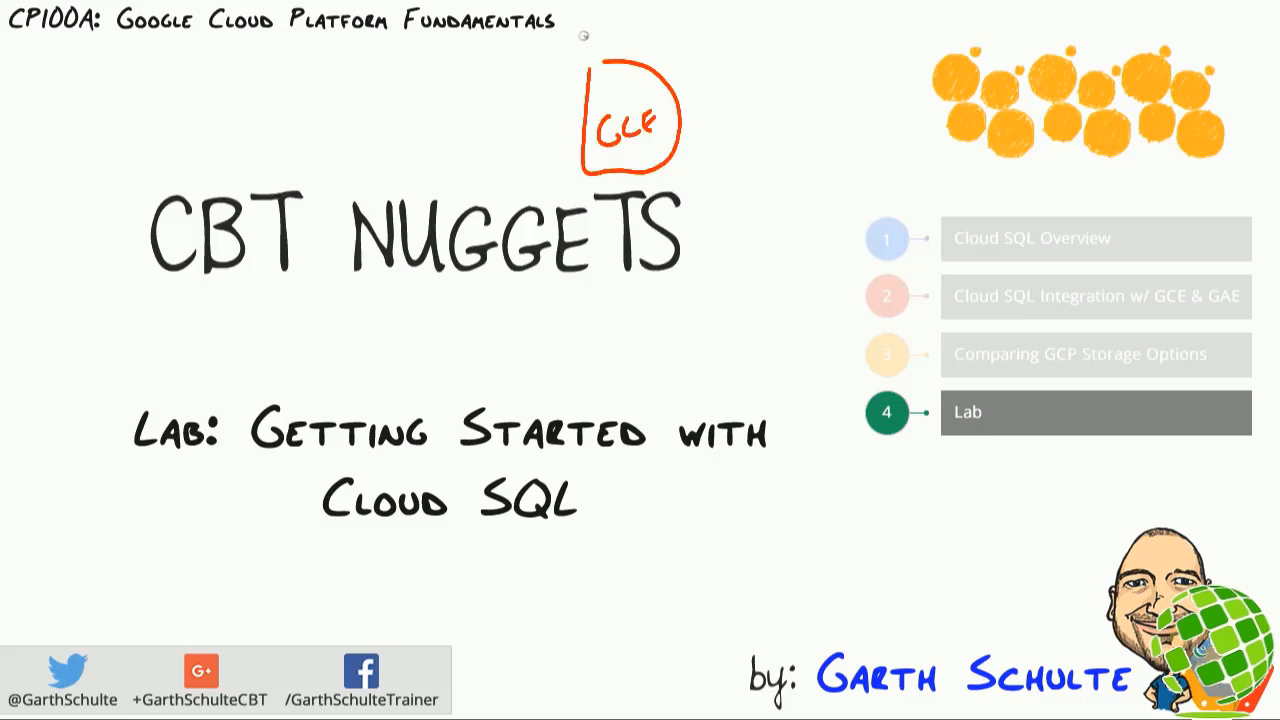
pyautogui.moveTo(566, 88); pyautogui.dragTo(588, 84)
pyautogui.moveTo(487, 80); pyautogui.dragTo(509, 81)
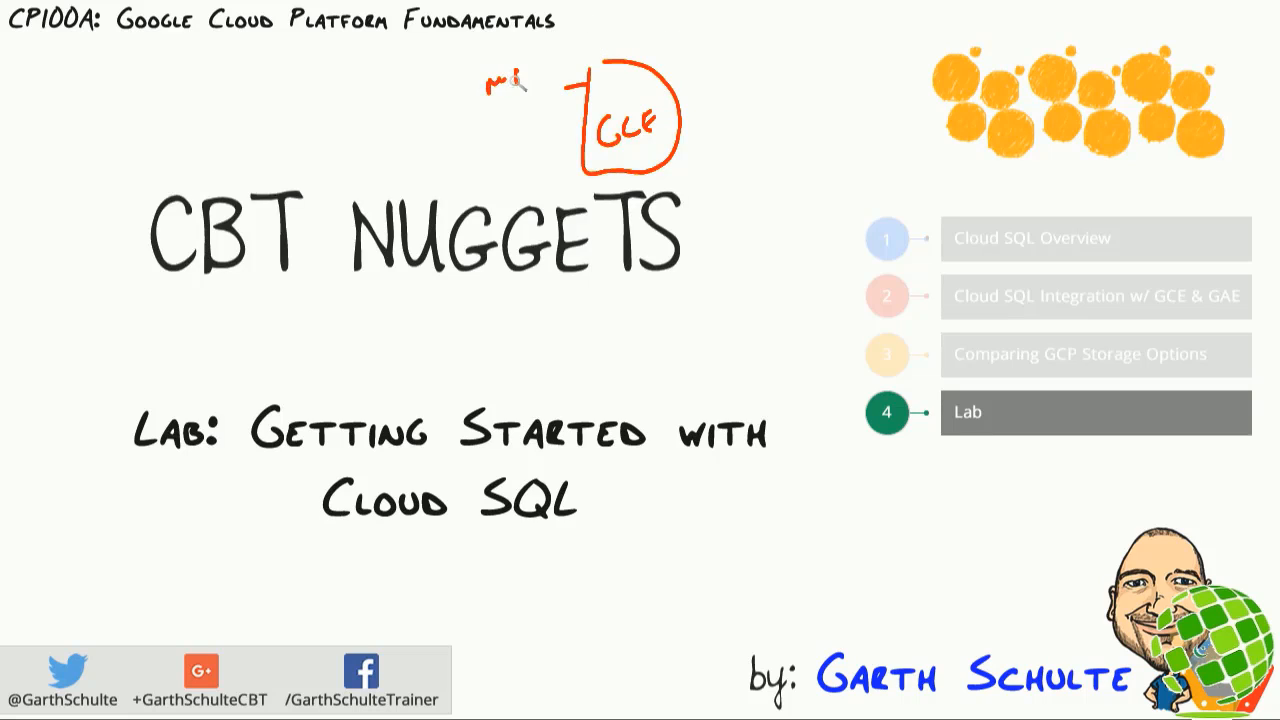